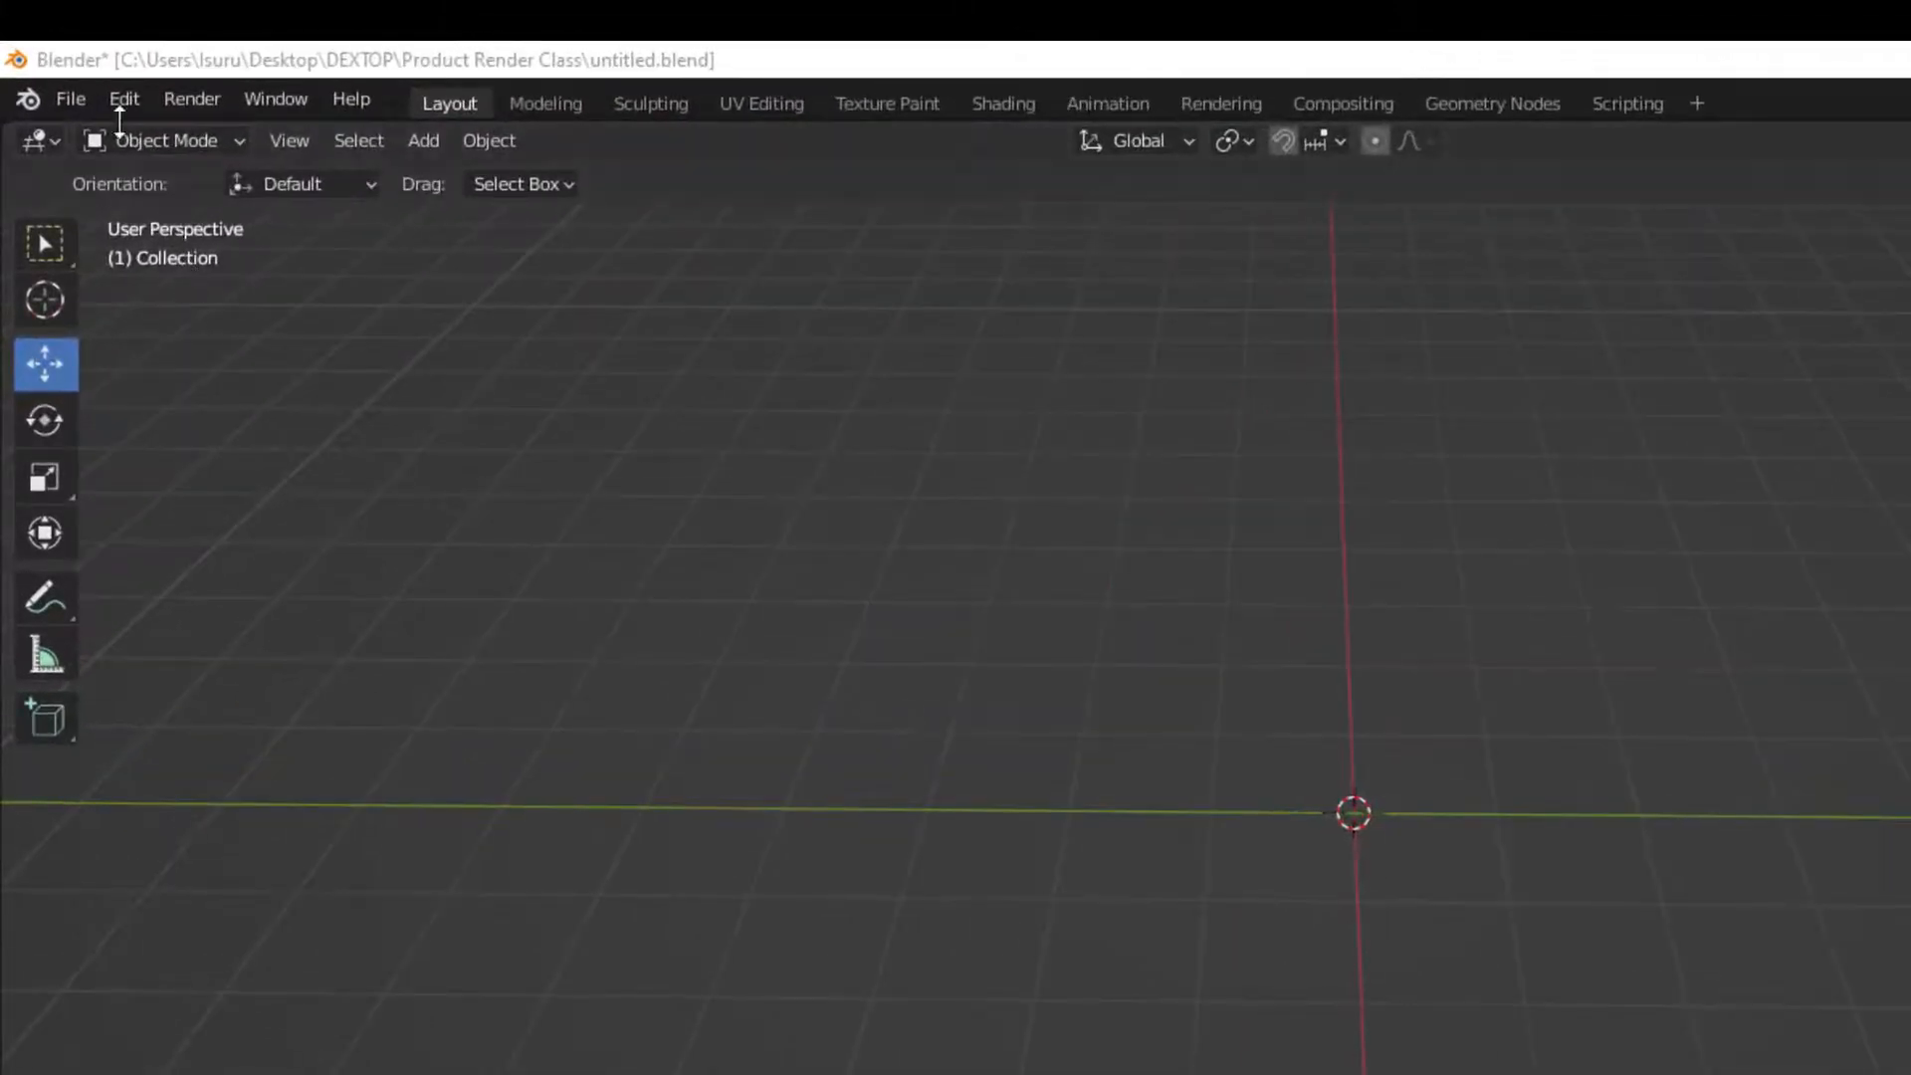
Find the LoopTools mesh add-on in the preferences, make sure it is enabled, and save the preferences.
left_click(126, 100)
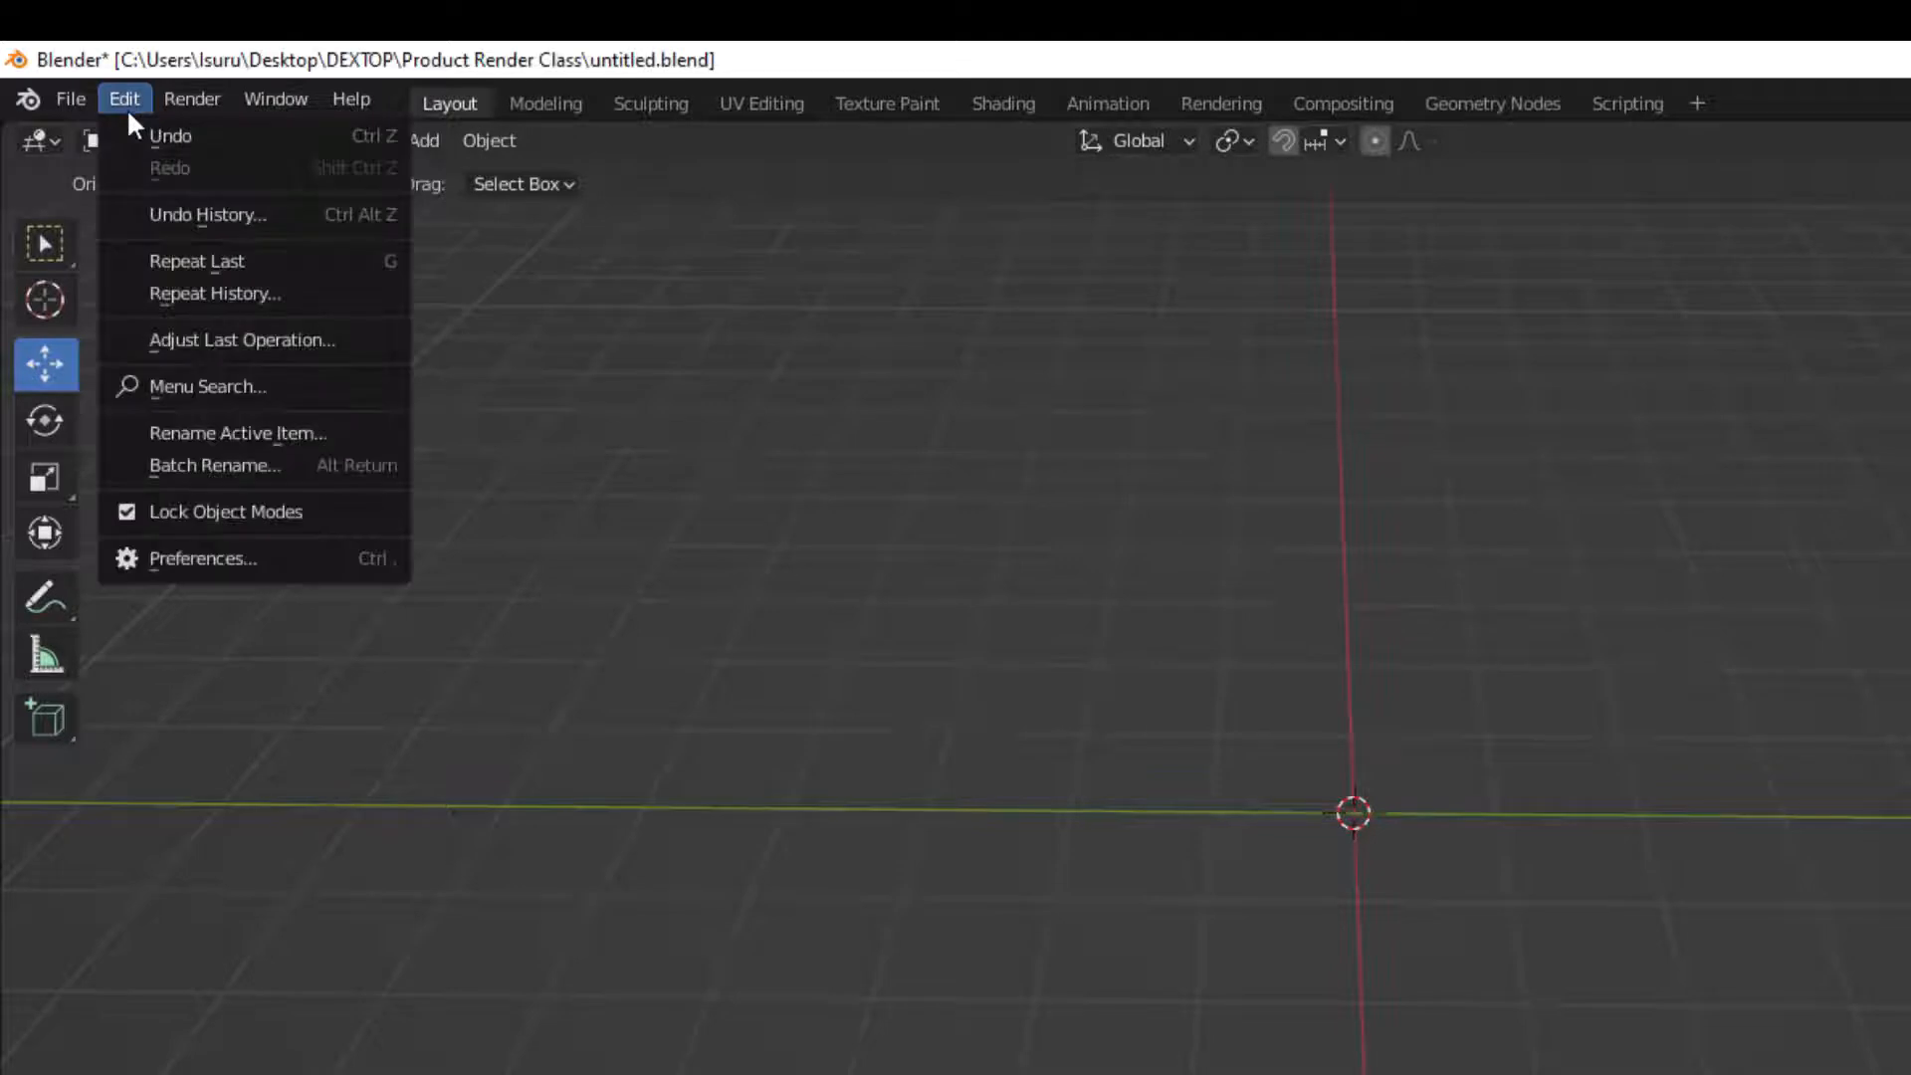
left_click(191, 564)
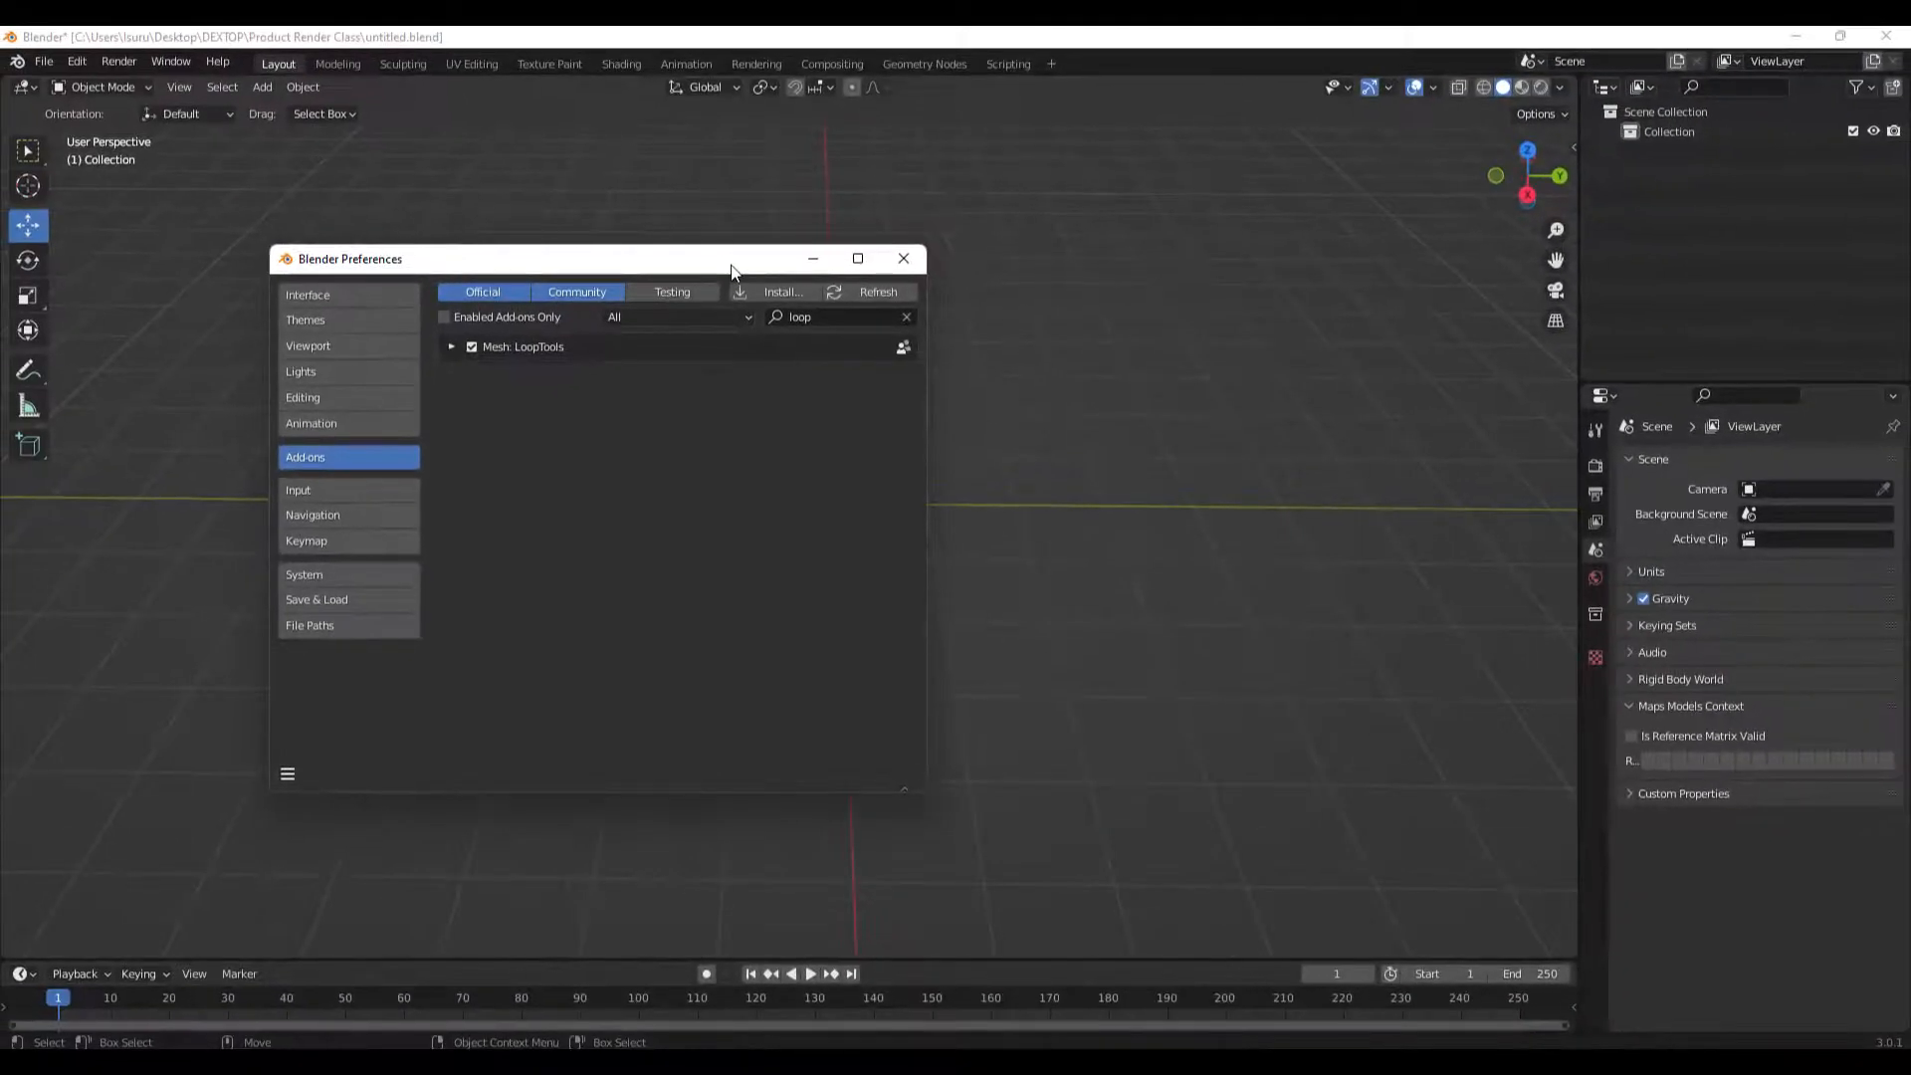
left_click_drag(731, 265, 597, 264)
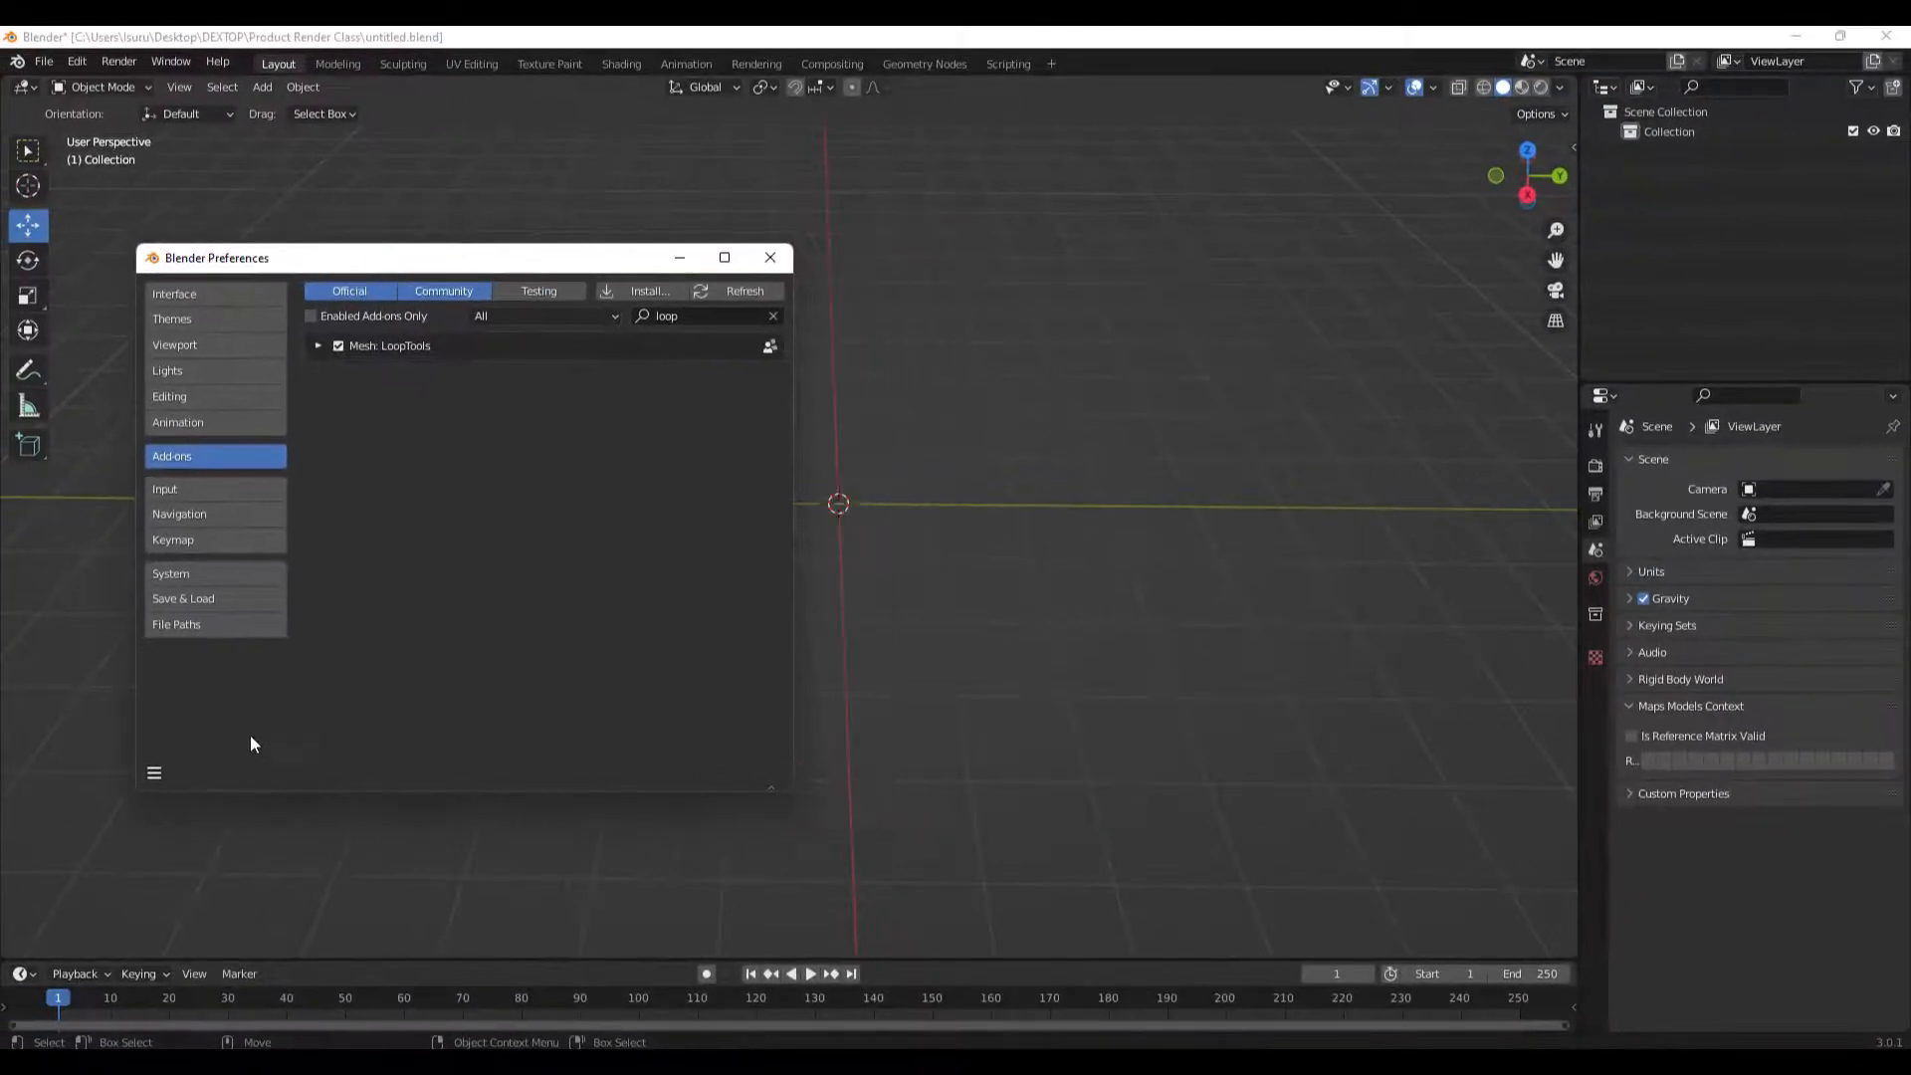
left_click(155, 772)
left_click(199, 727)
left_click(768, 264)
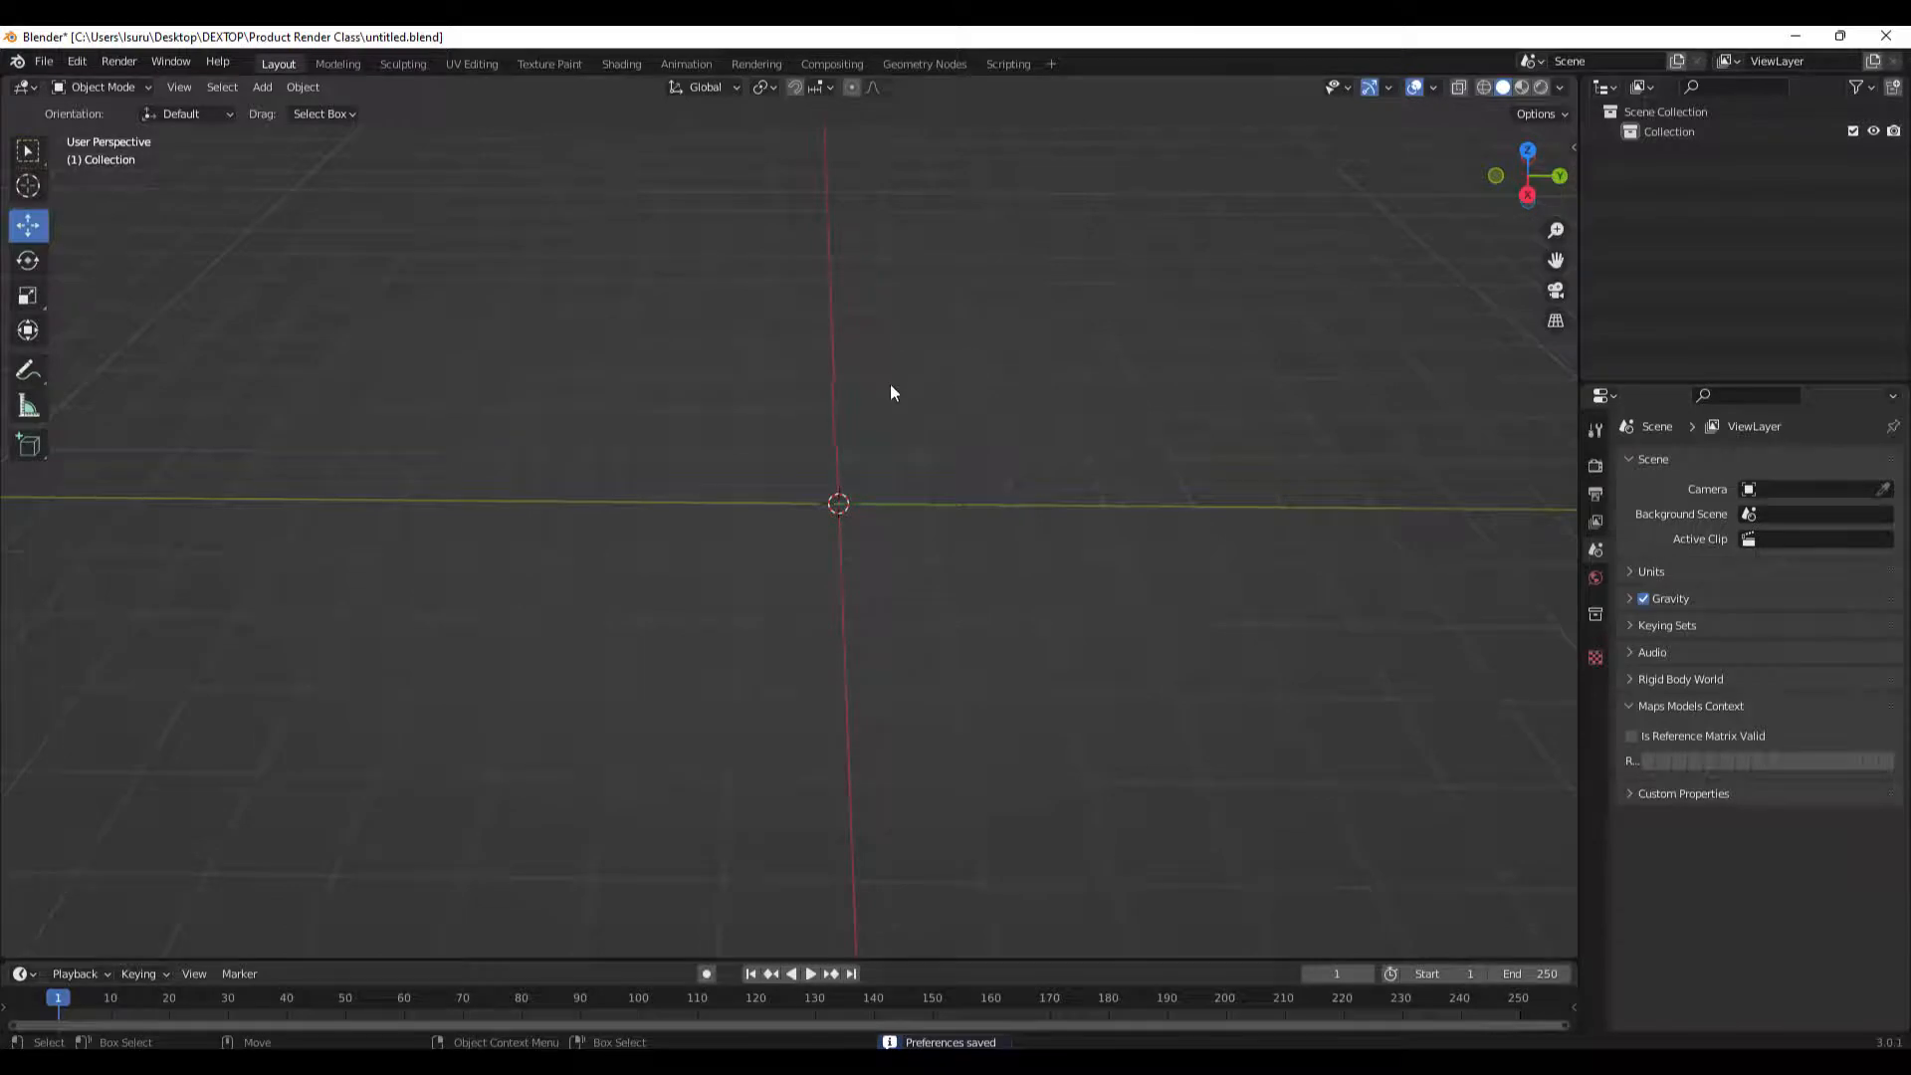
Add a plane mesh at the world origin.
left_click(266, 91)
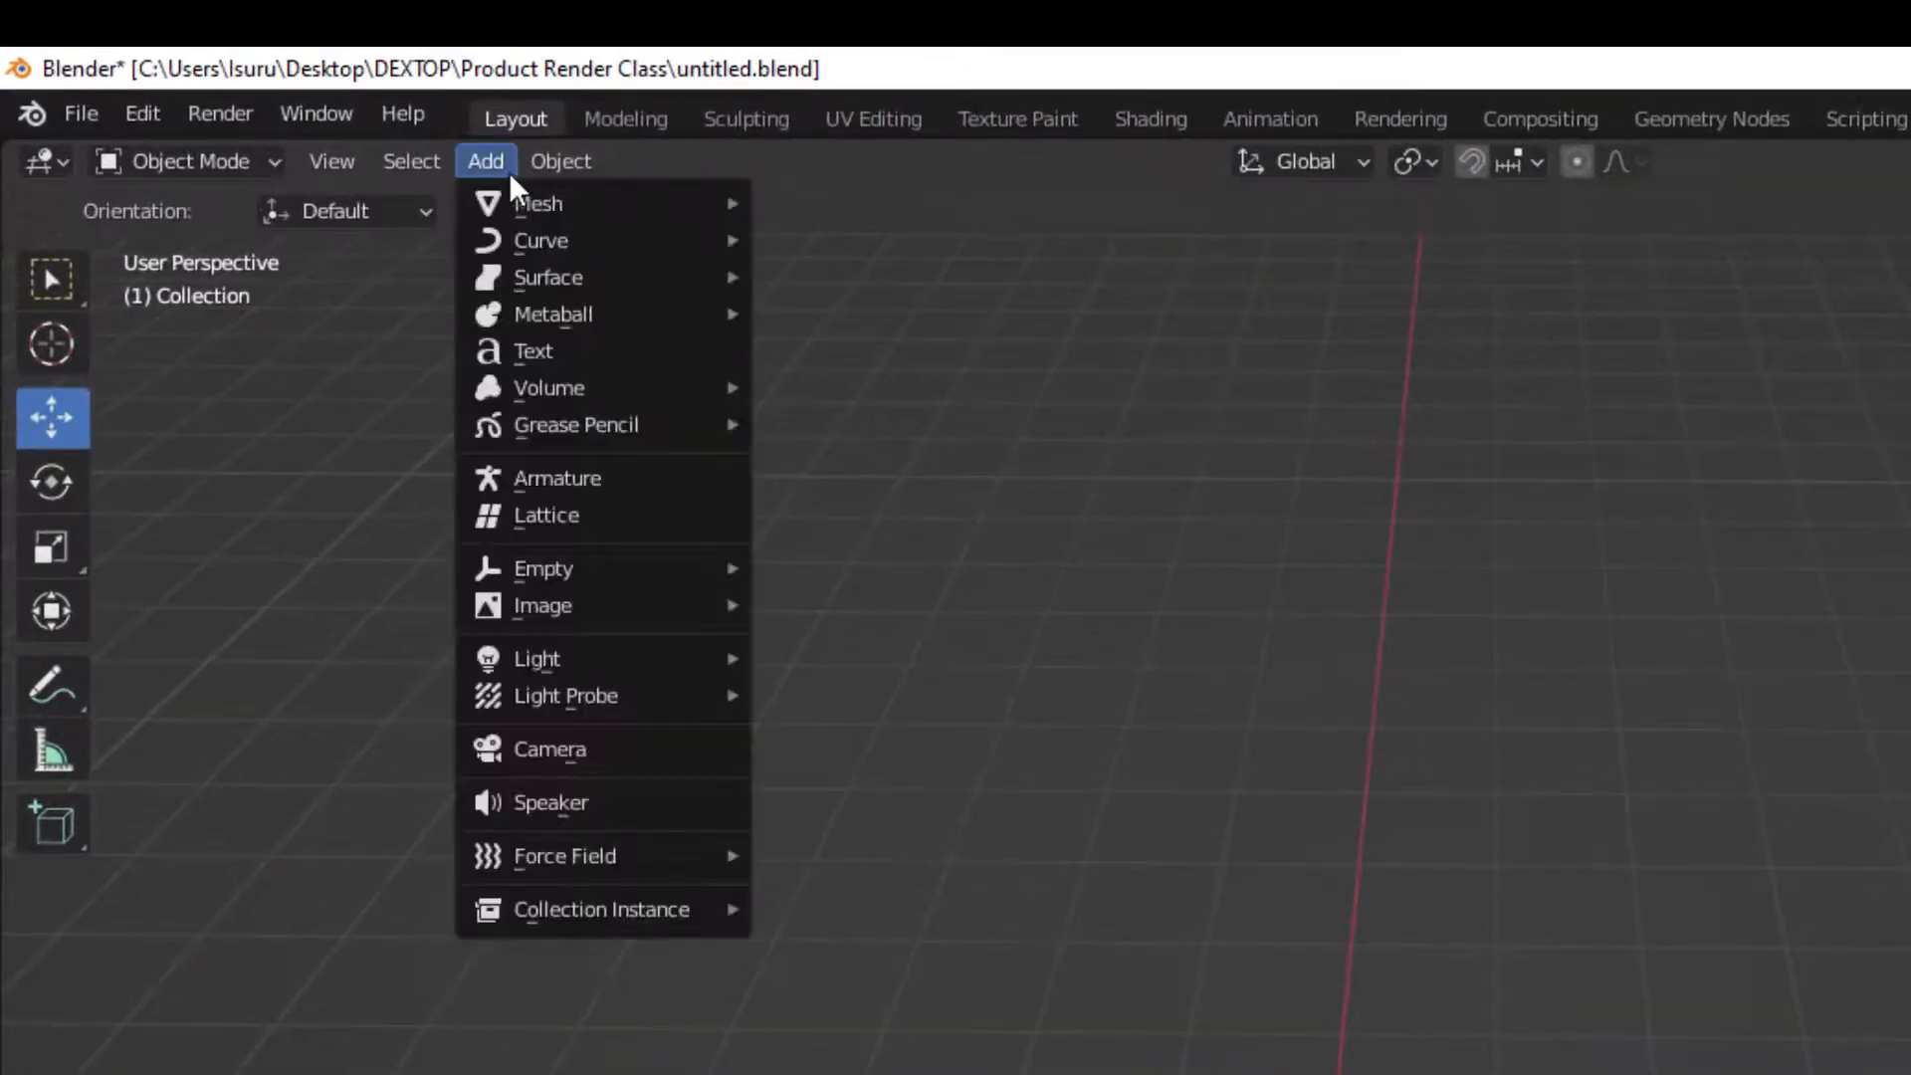
mouse_move(530, 199)
left_click(823, 200)
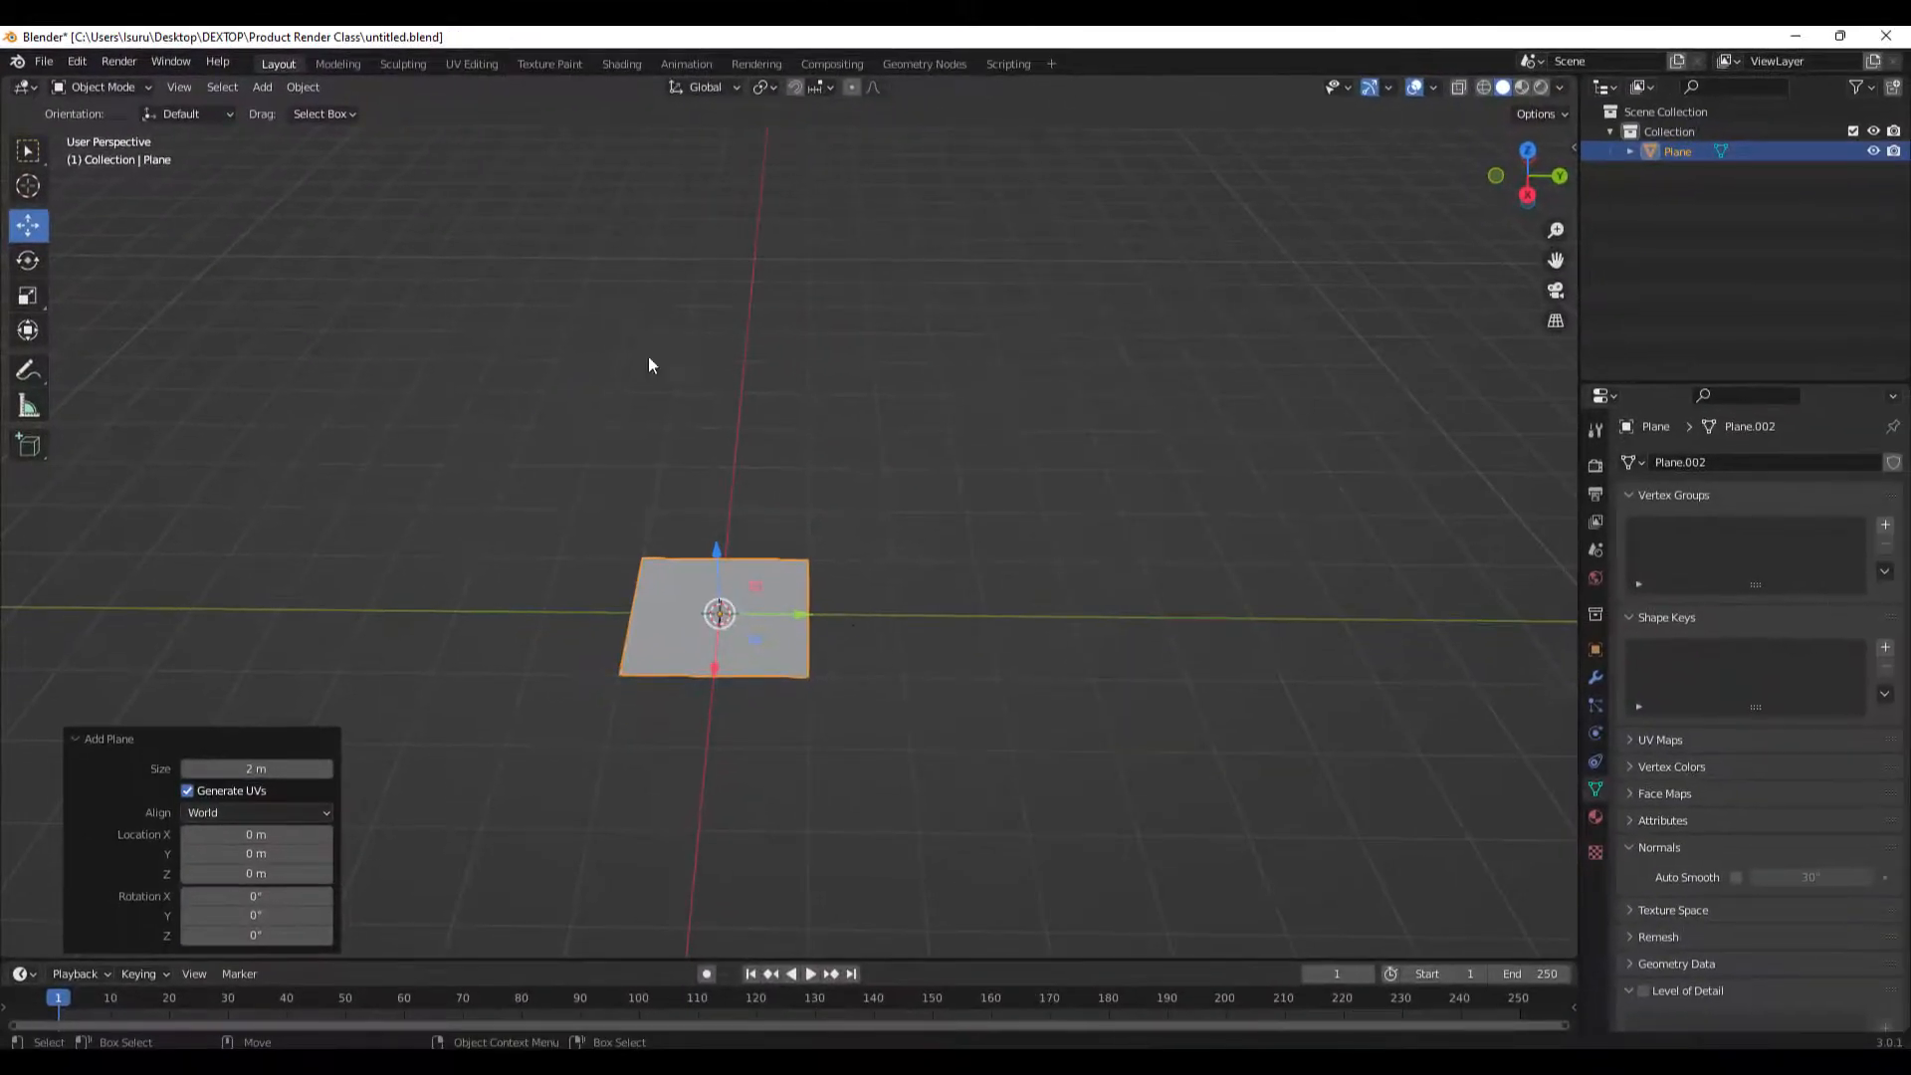
scroll(858, 600, "up", 5)
Subdivide the whole plane in Edit Mode with 10 cuts.
key("Tab")
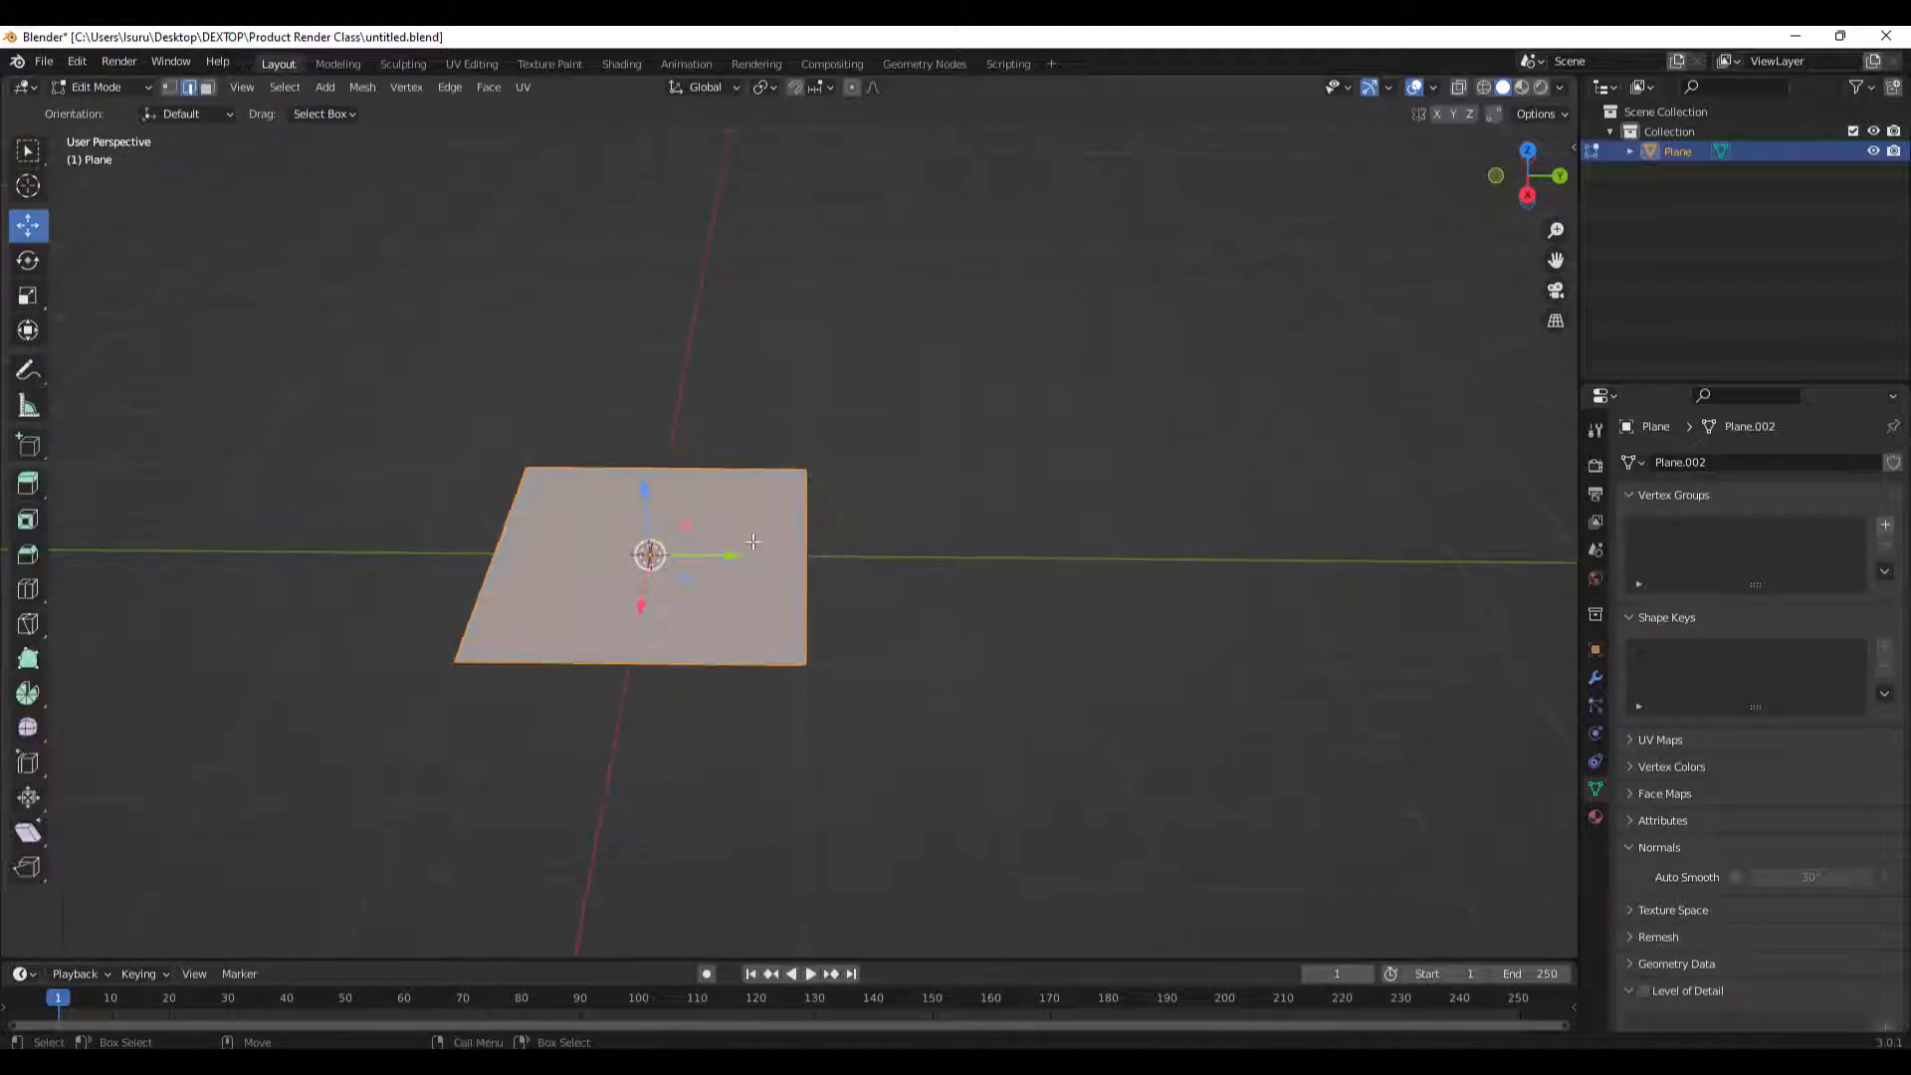
middle_click_drag(753, 541, 803, 538, "alt")
right_click_drag(803, 538, 687, 544, "alt")
middle_click_drag(665, 547, 675, 604, "alt")
right_click(702, 551)
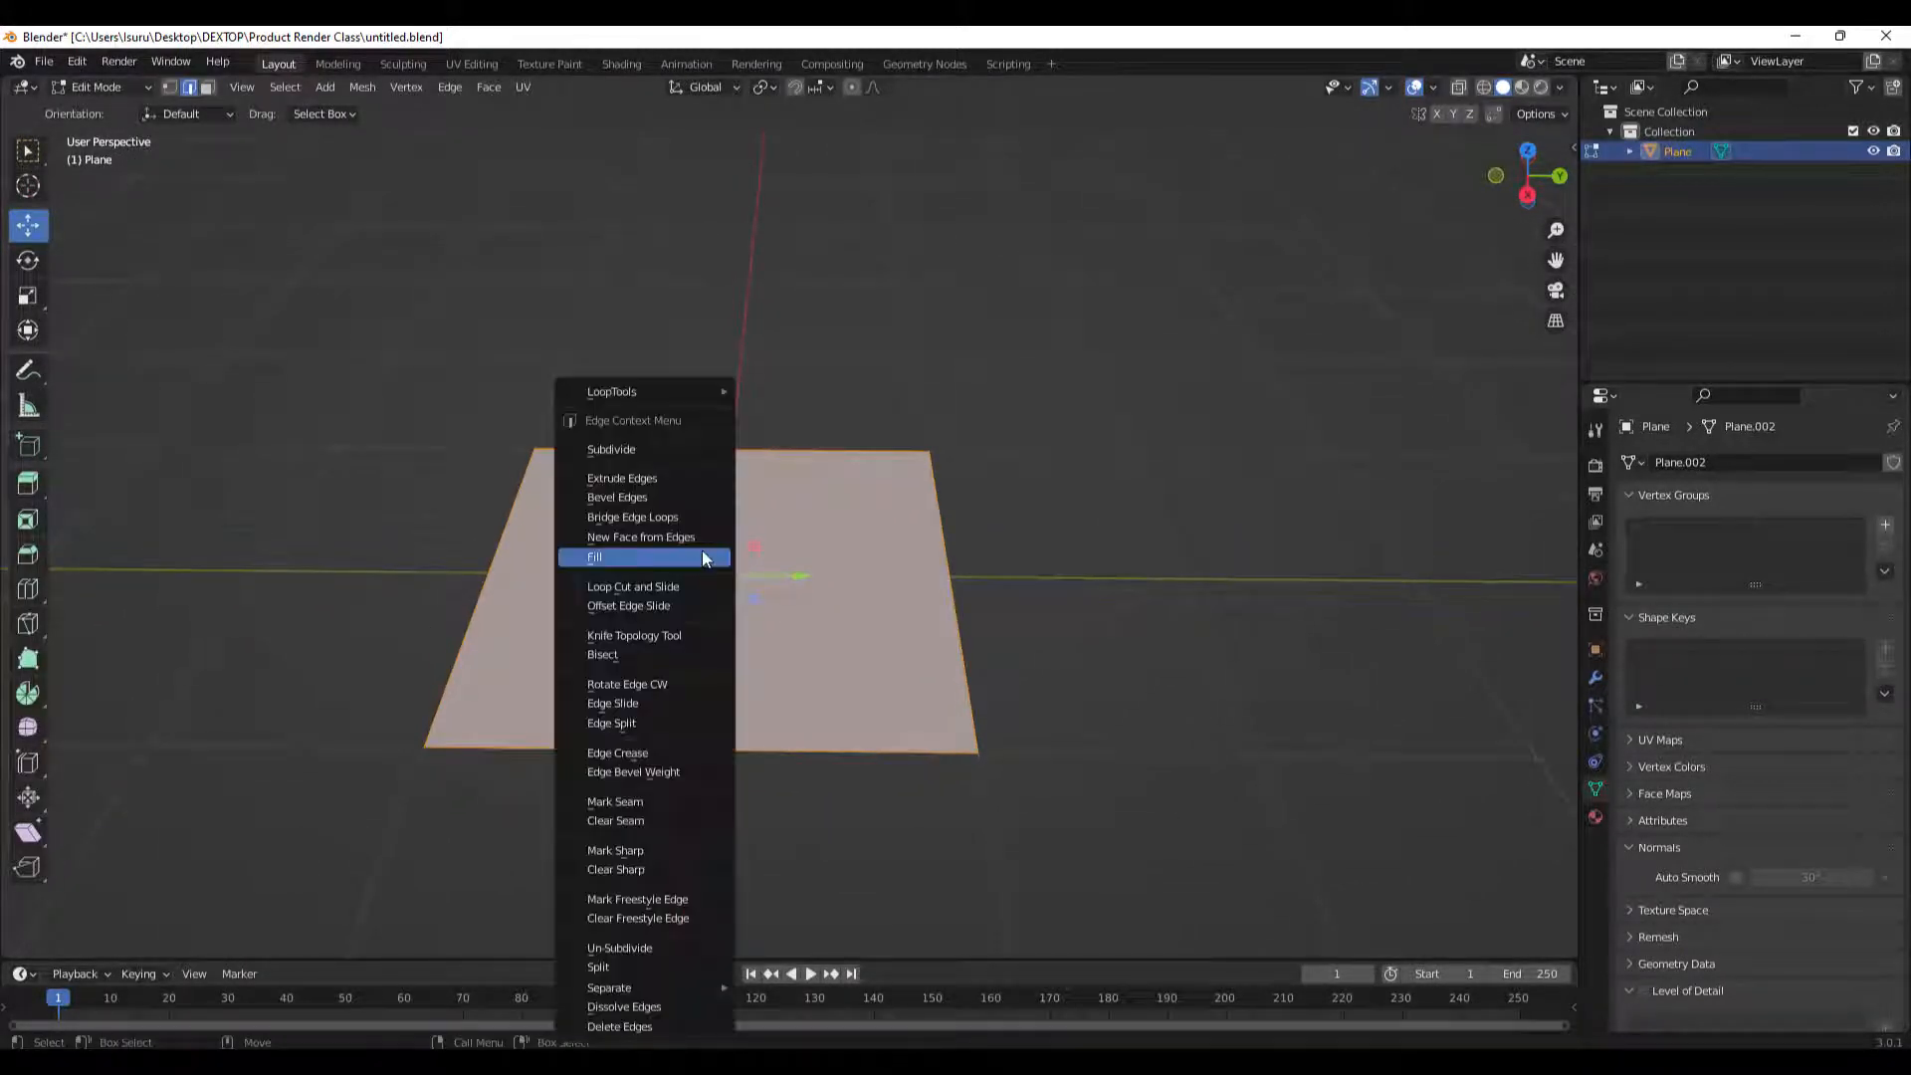
left_click(649, 451)
left_click(256, 804)
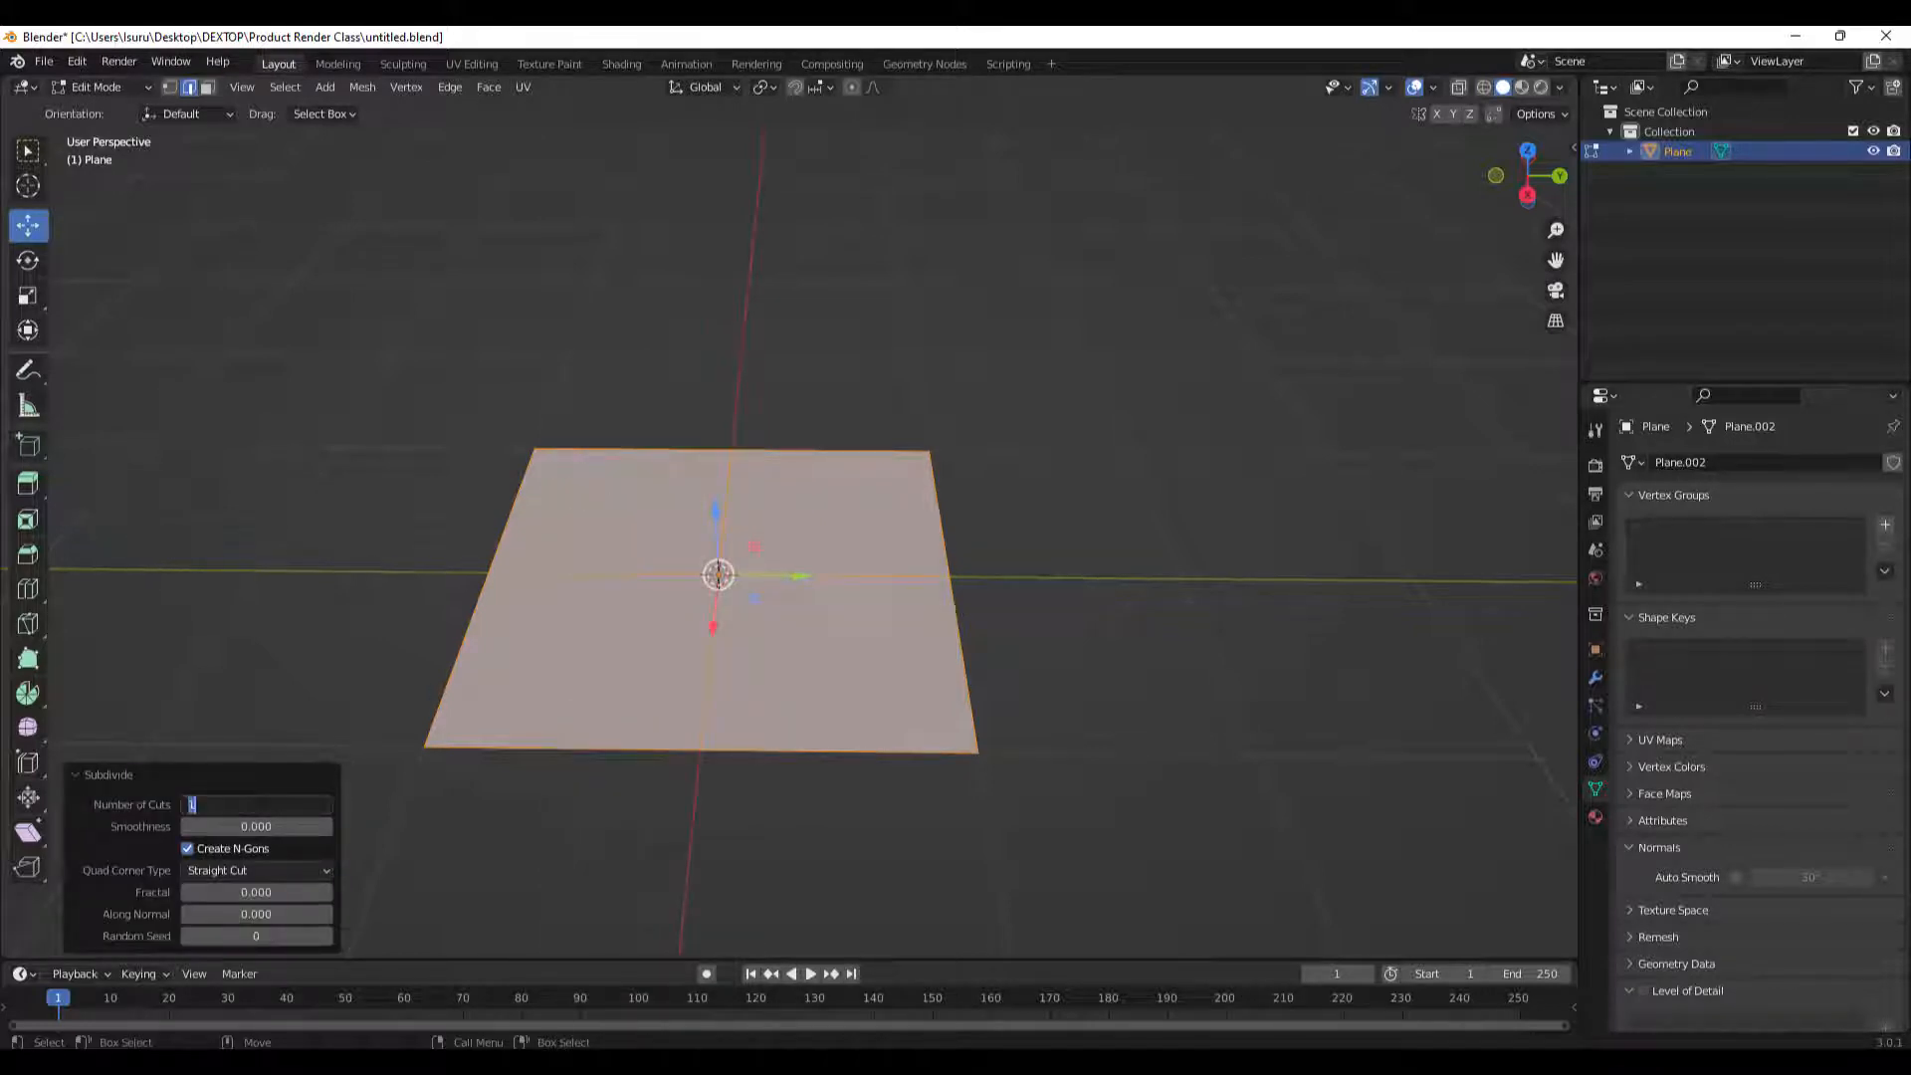
key("Return")
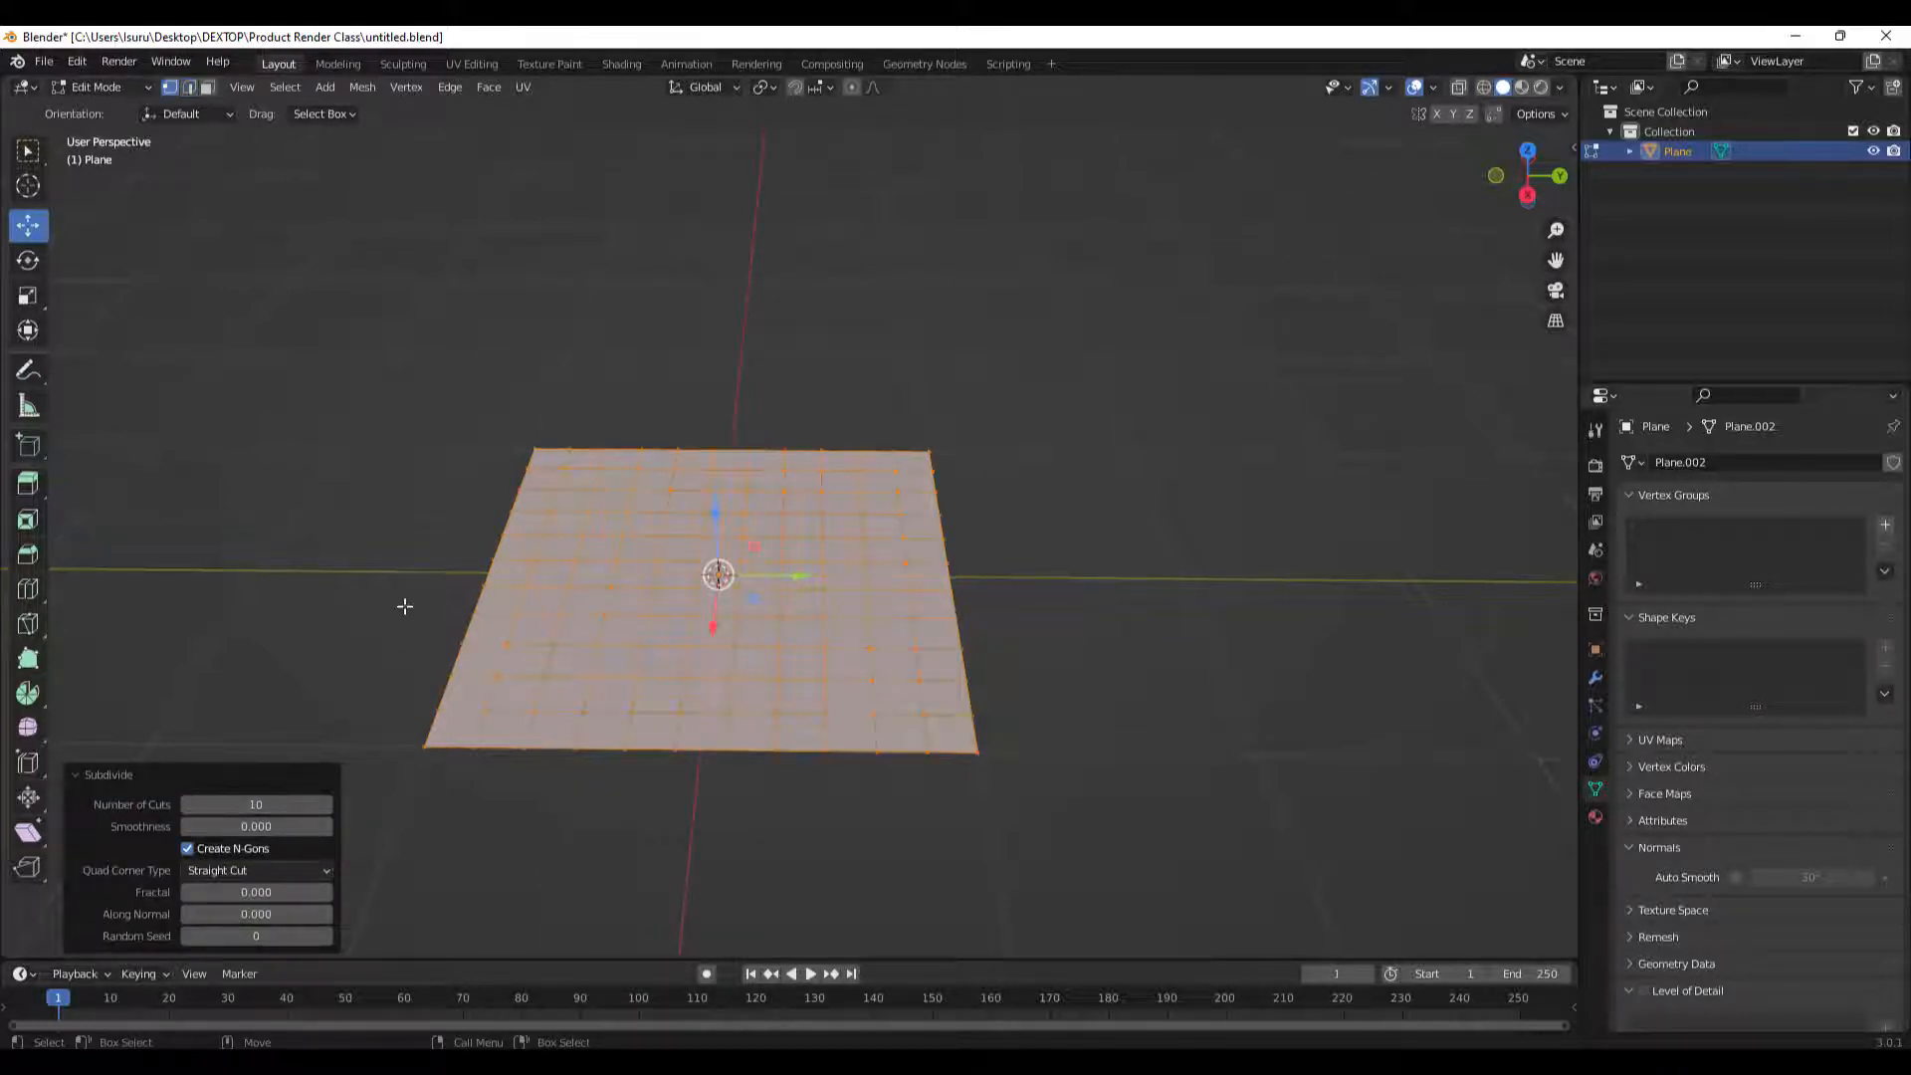
middle_click_drag(406, 606, 734, 575)
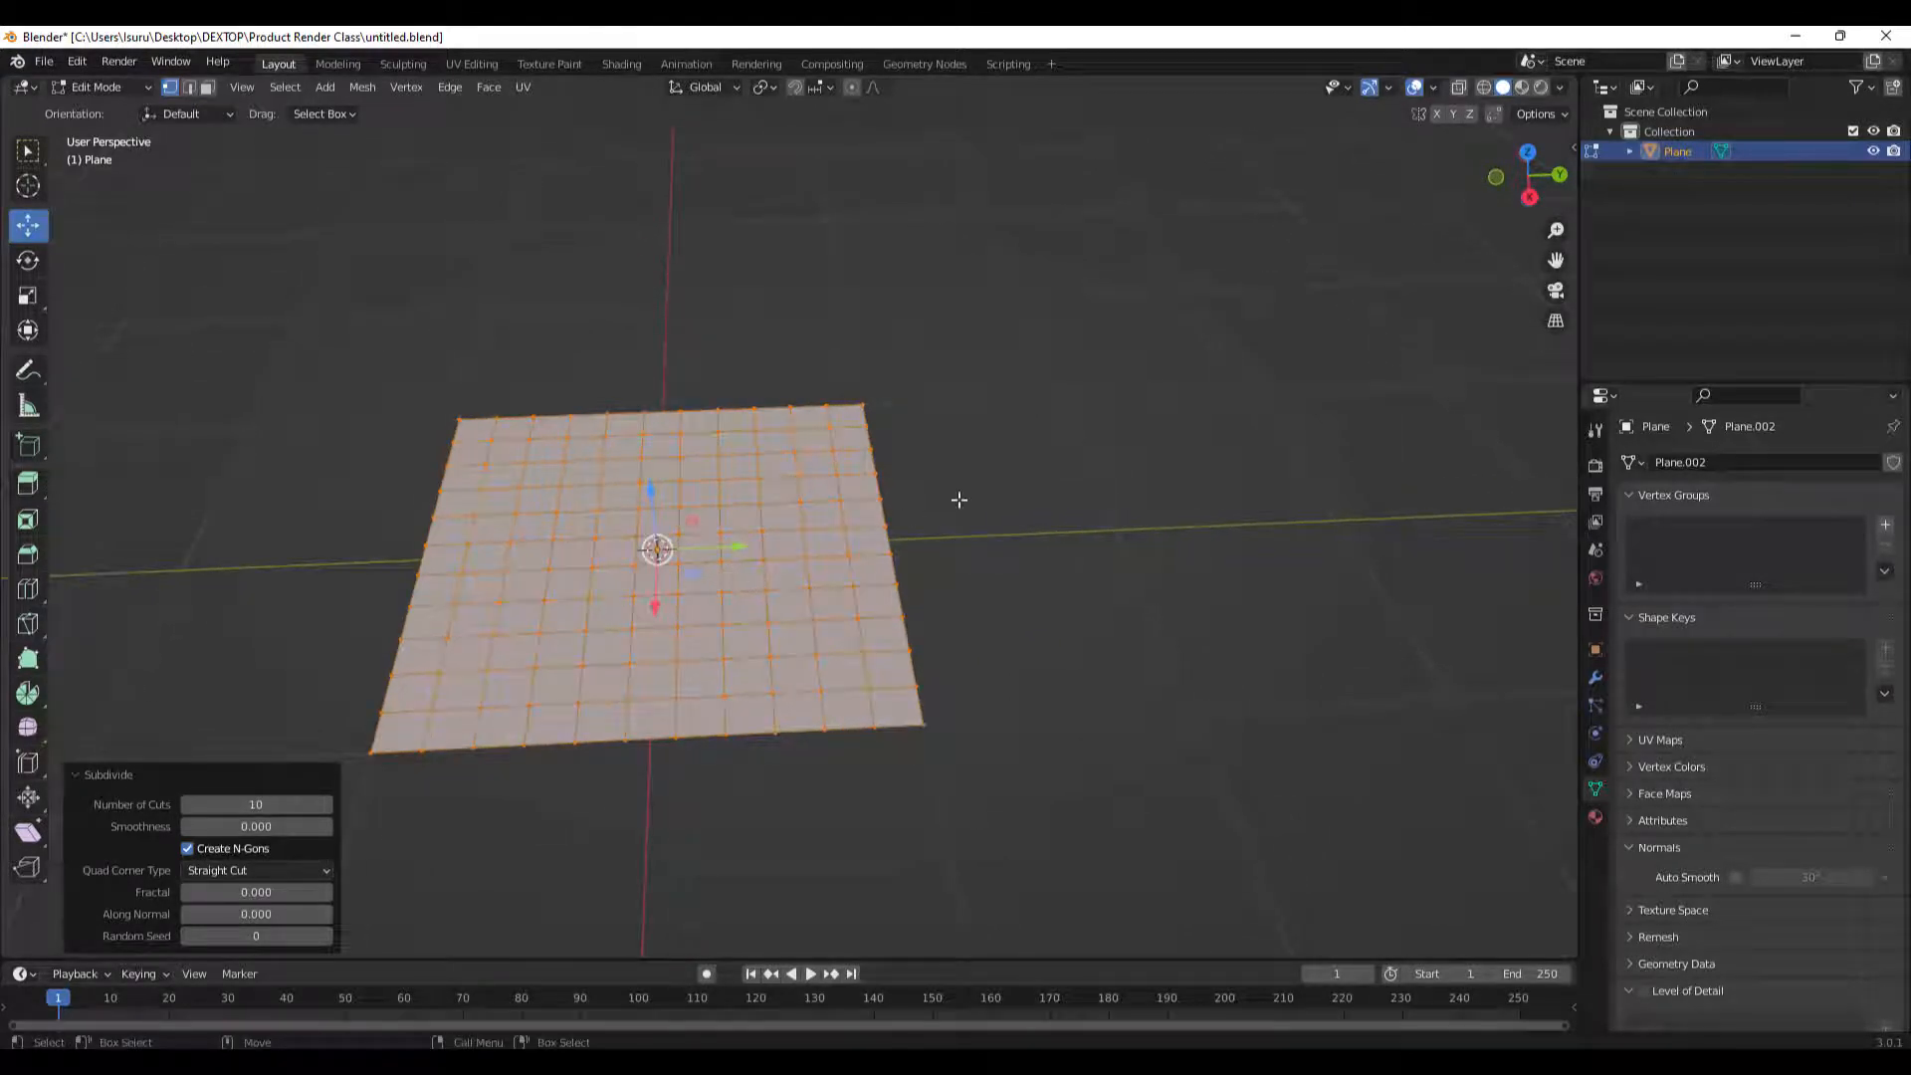
Duplicate the border vertices on the plane's positive Y side and move the copy outward along the Y axis.
key("alt+a")
middle_click_drag(899, 479, 935, 572)
scroll(763, 542, "up", 2)
middle_click_drag(764, 541, 657, 415)
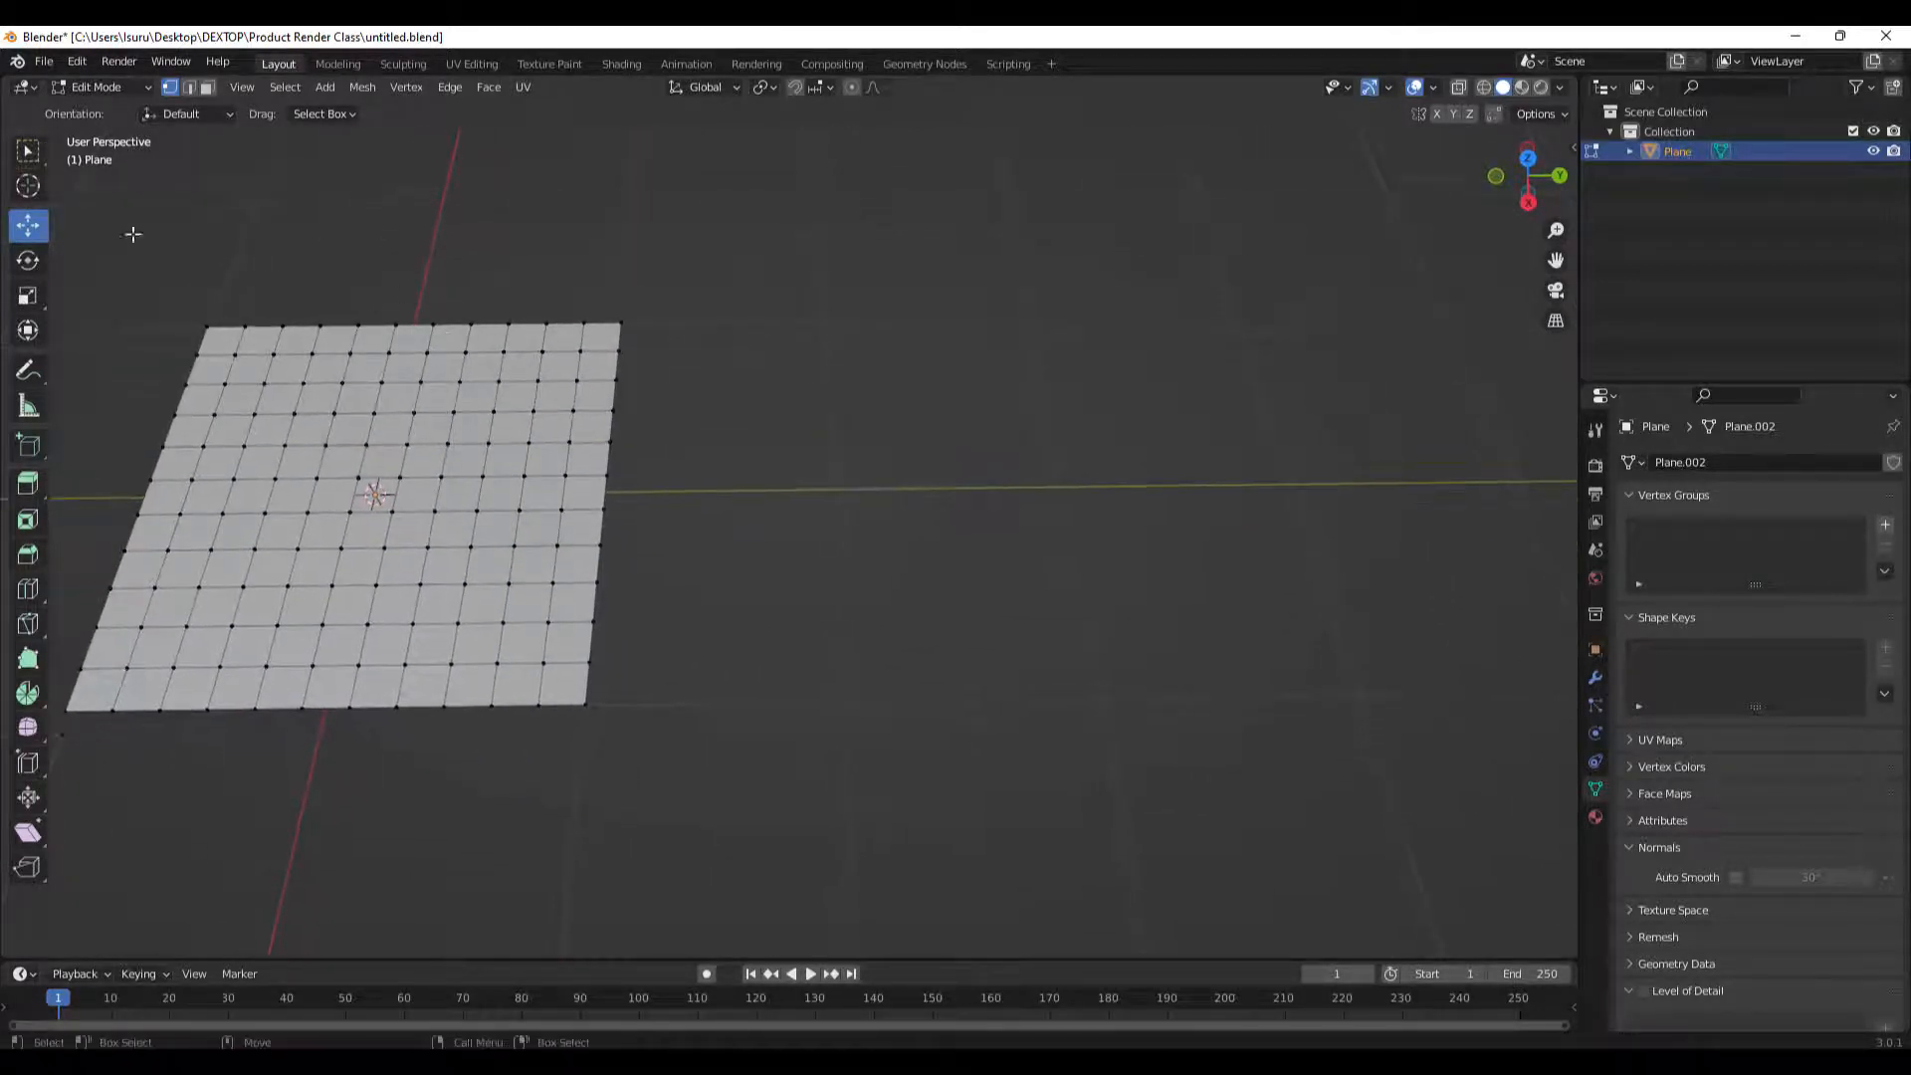
left_click_drag(603, 310, 697, 458)
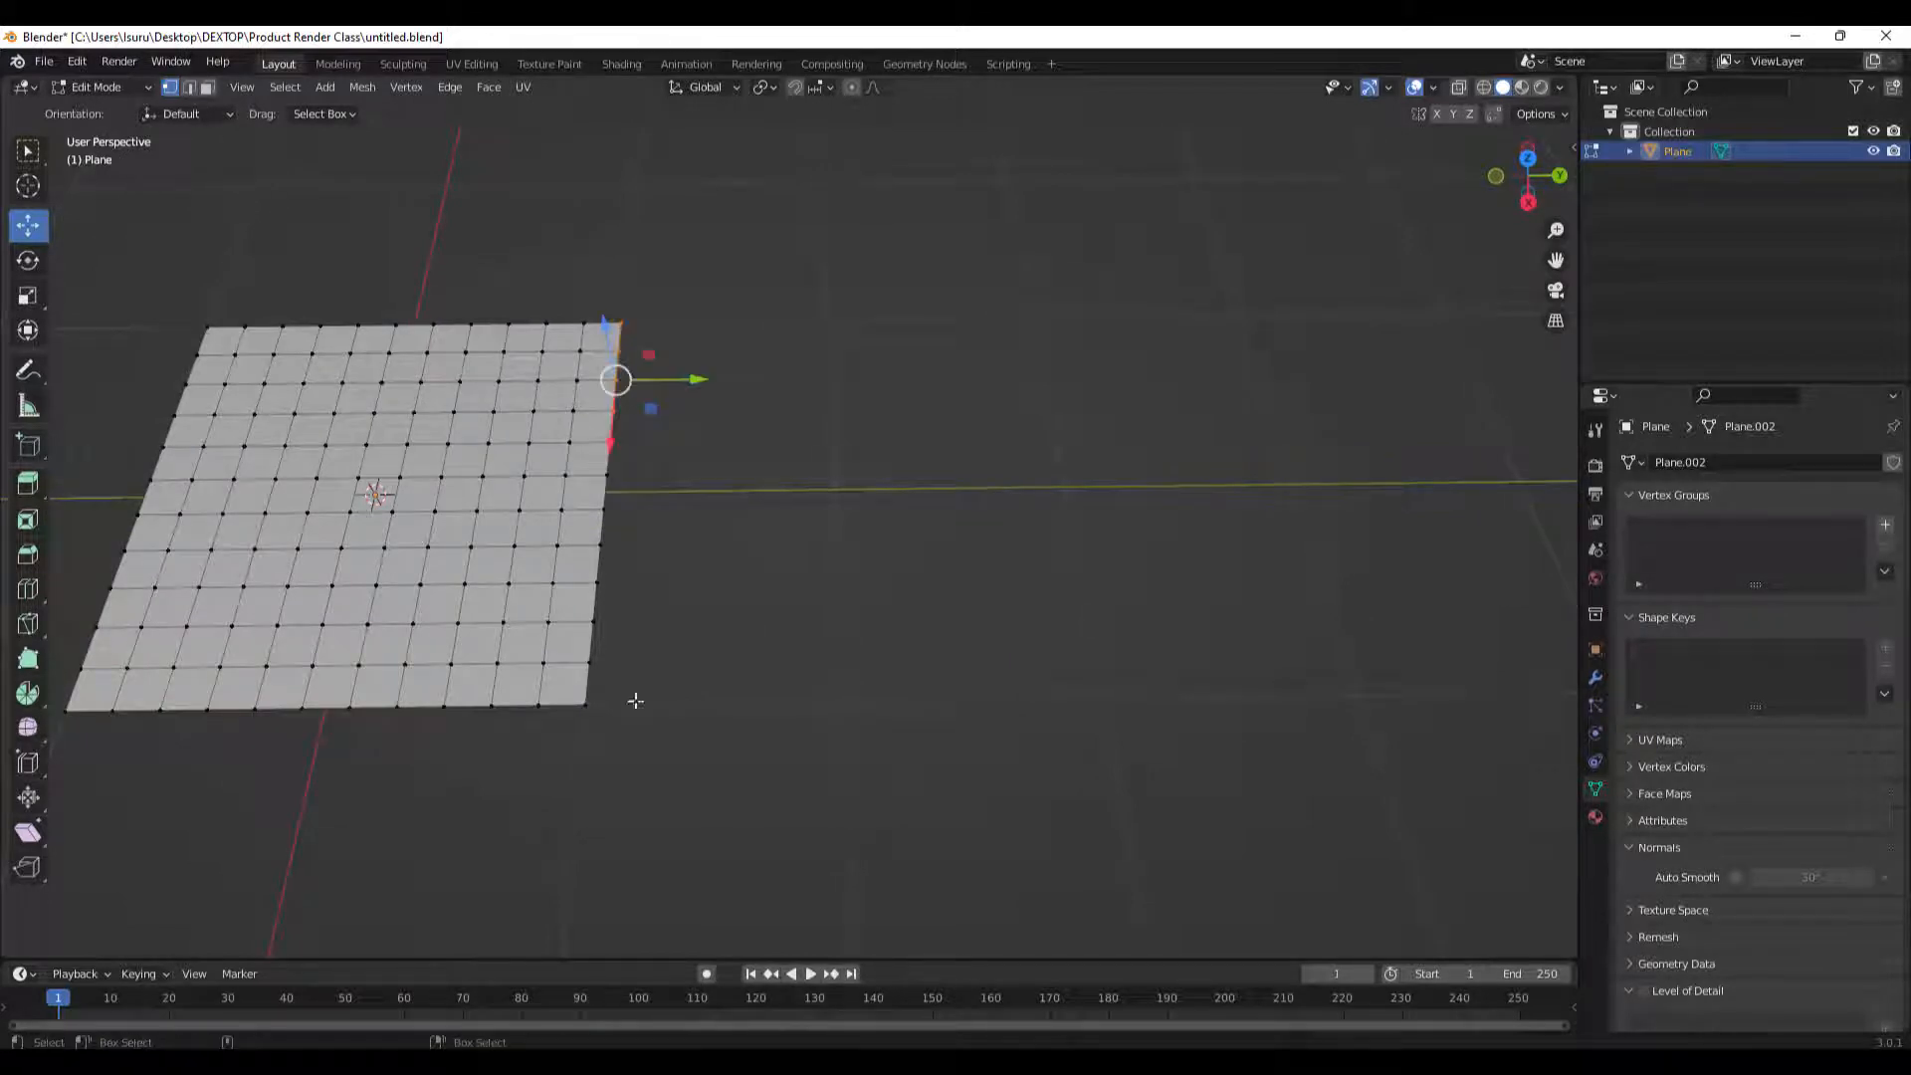
left_click_drag(585, 719, 716, 451)
right_click(740, 502)
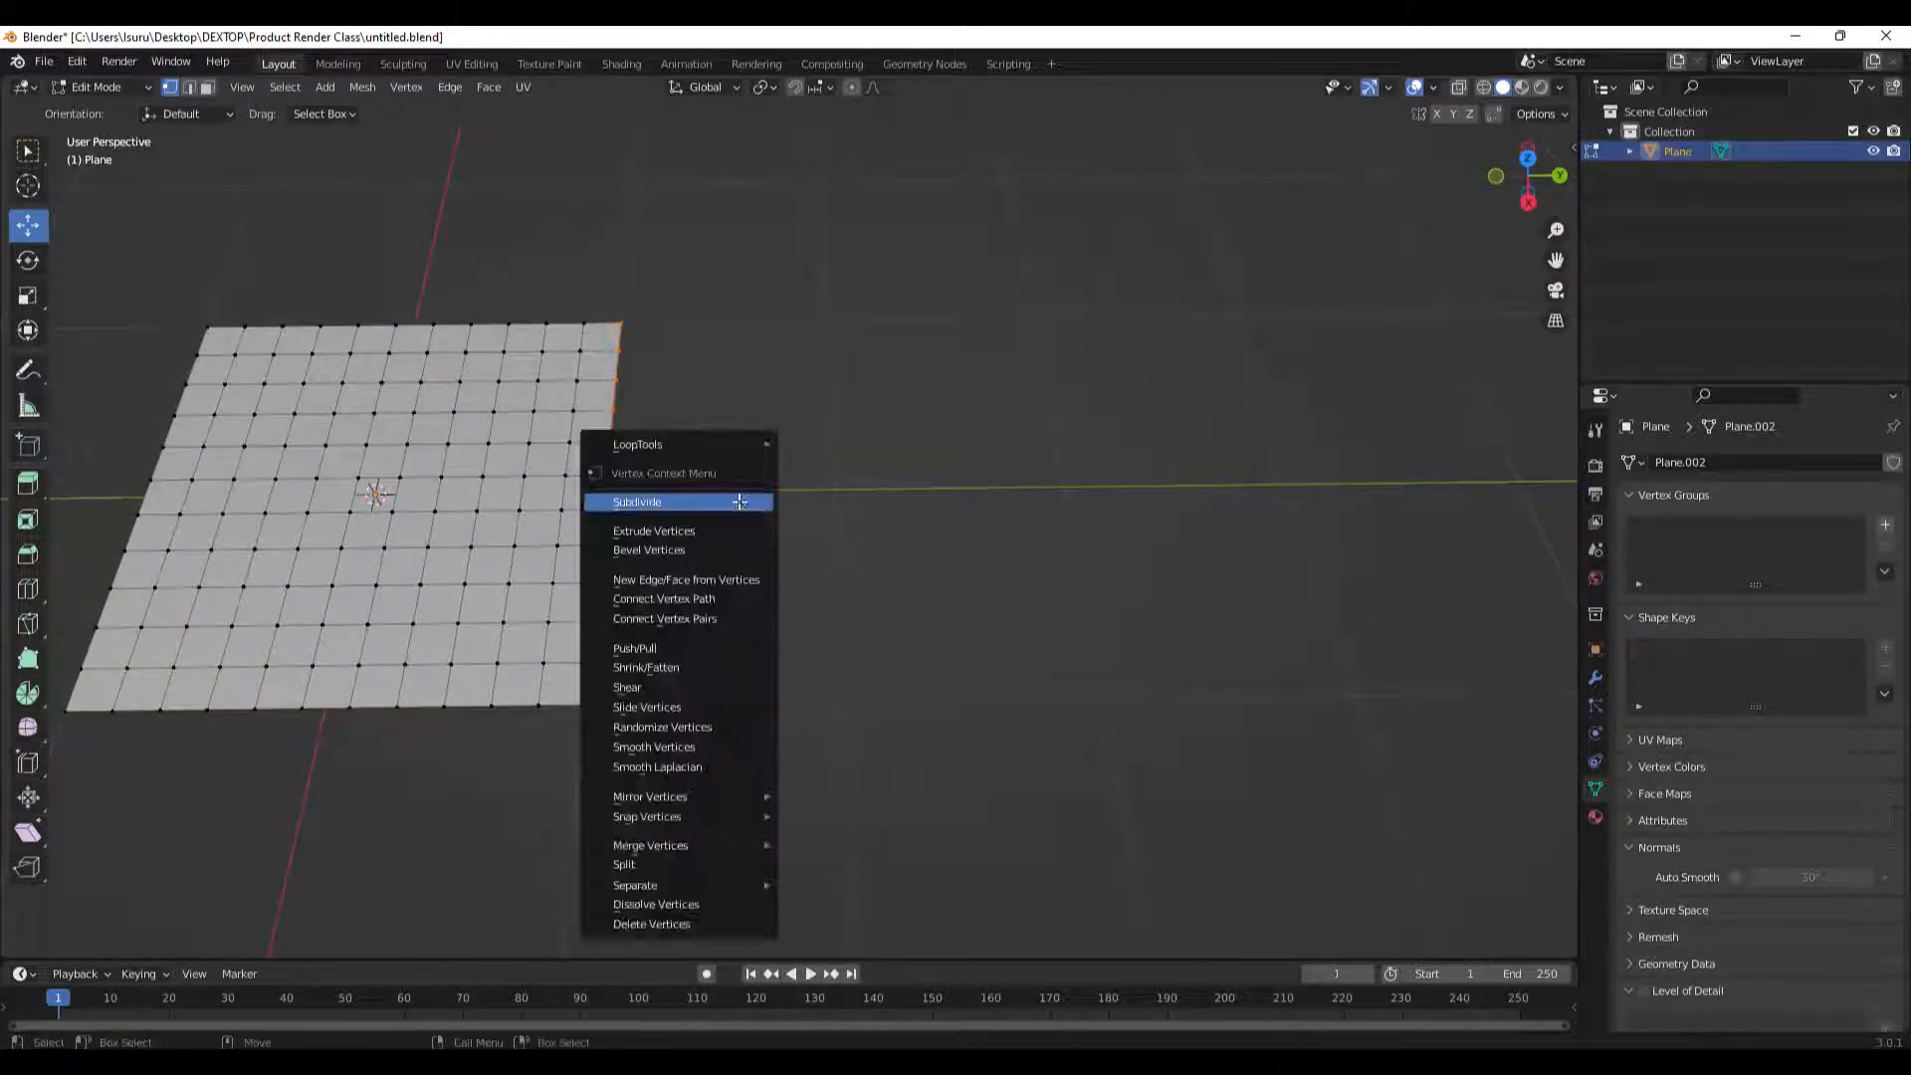
key("g")
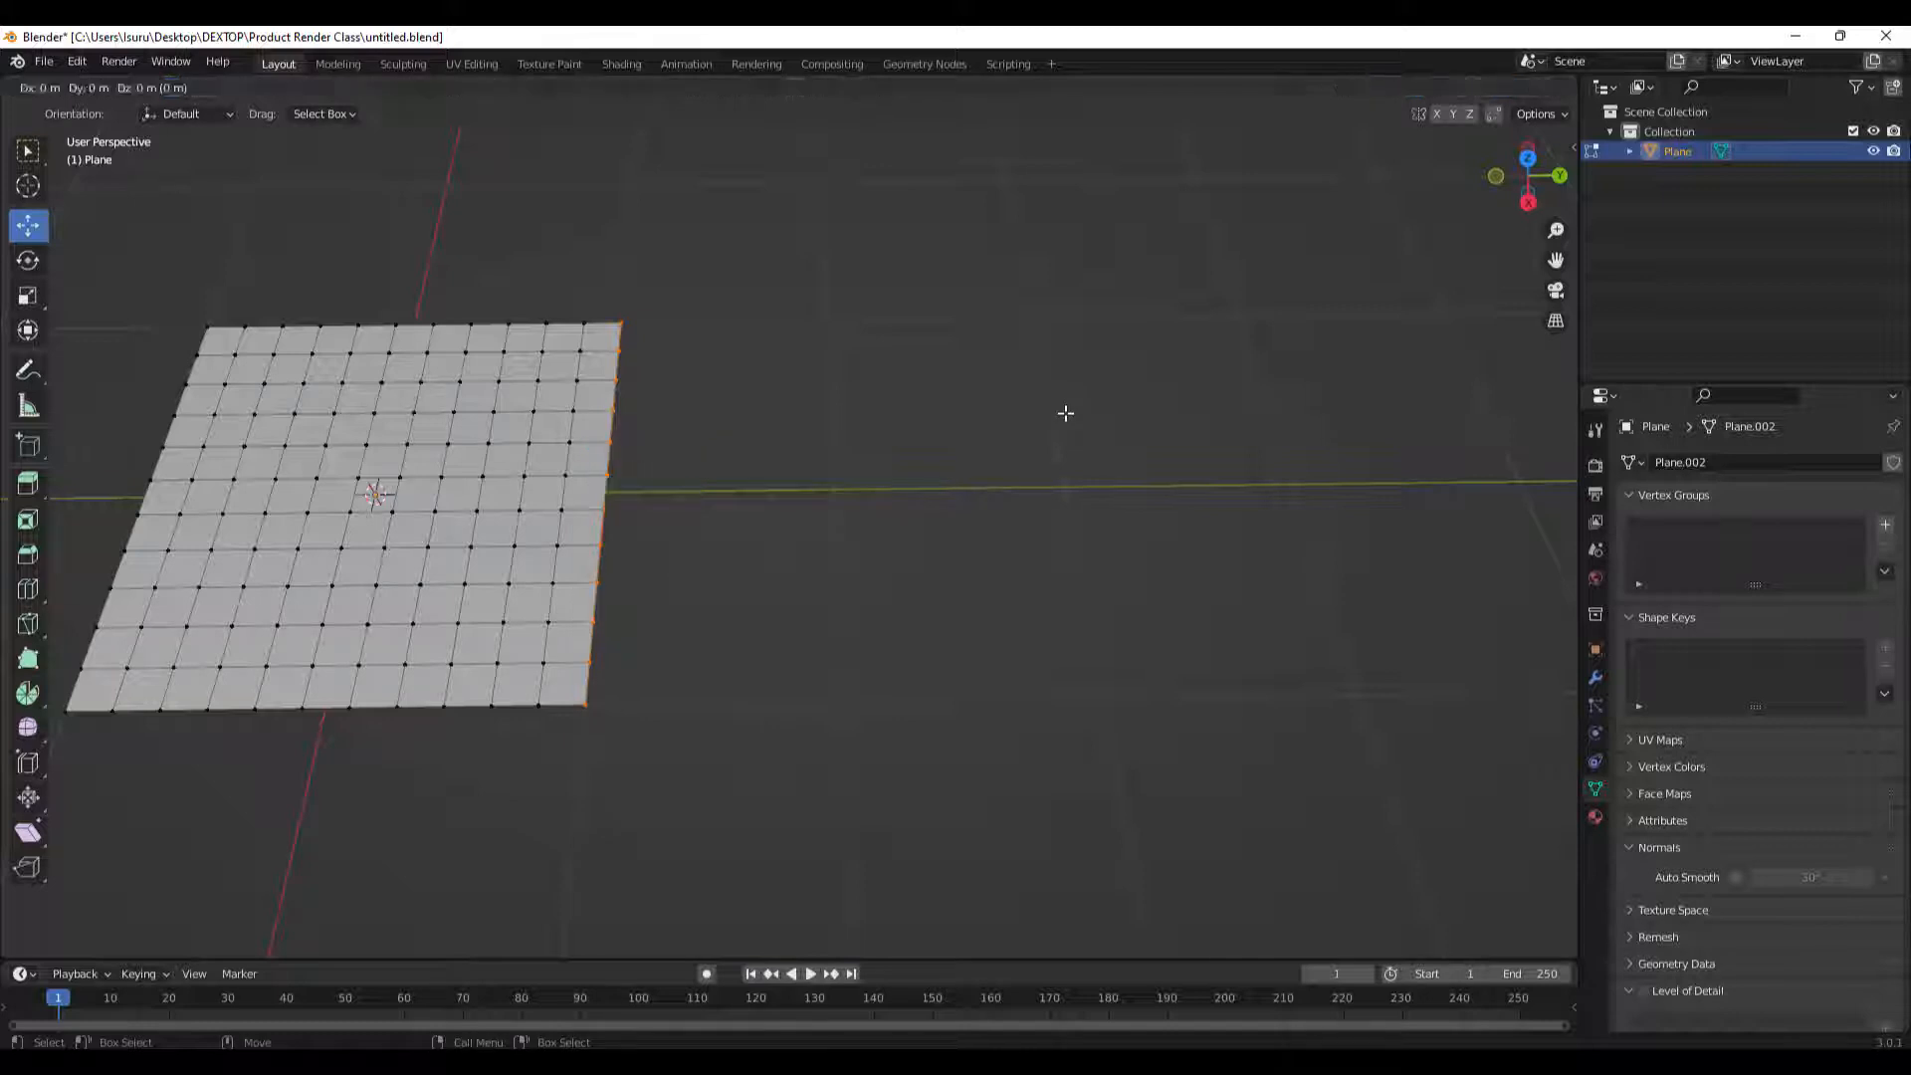
right_click(1065, 413)
left_click_drag(684, 489, 893, 488)
left_click(1057, 667)
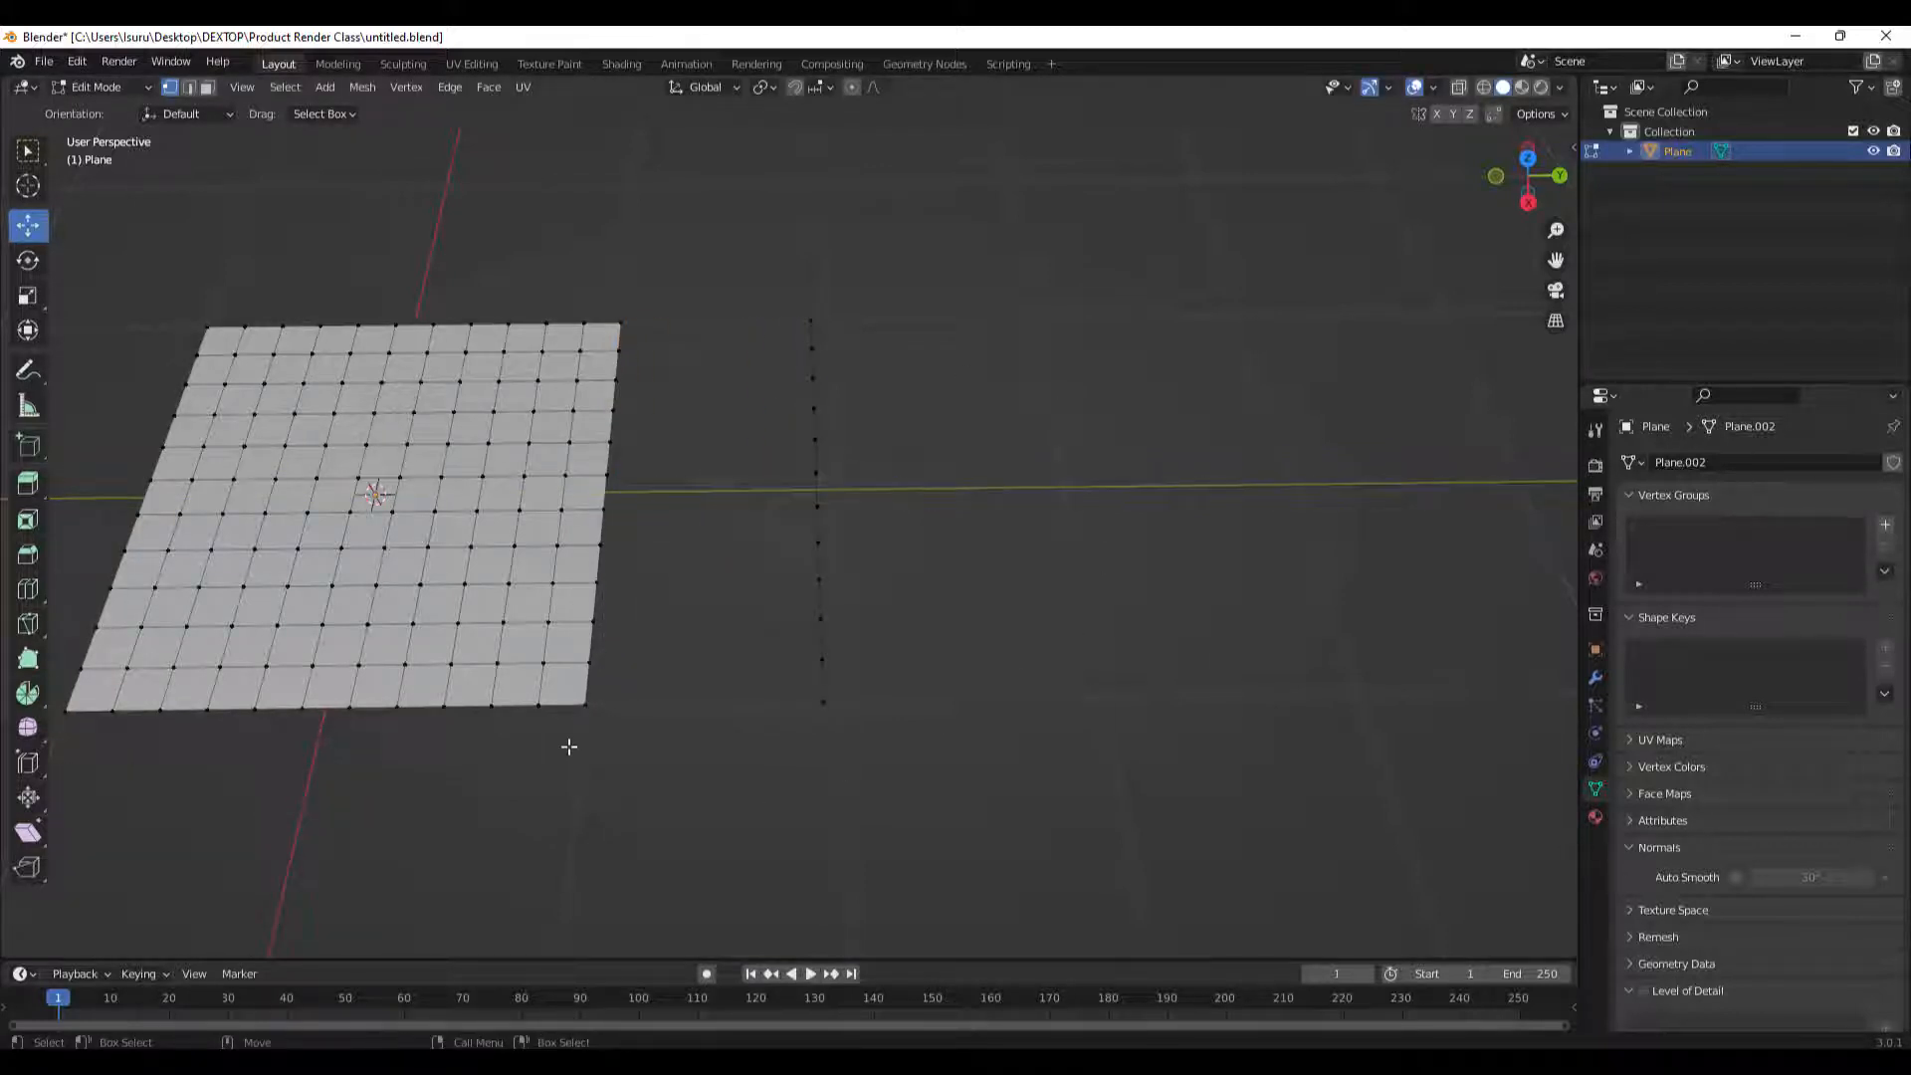
Bridge the plane's positive Y border with the detached row of vertices using LoopTools Bridge.
left_click_drag(568, 746, 667, 548)
left_click_drag(603, 316, 654, 600)
left_click_drag(786, 276, 869, 846)
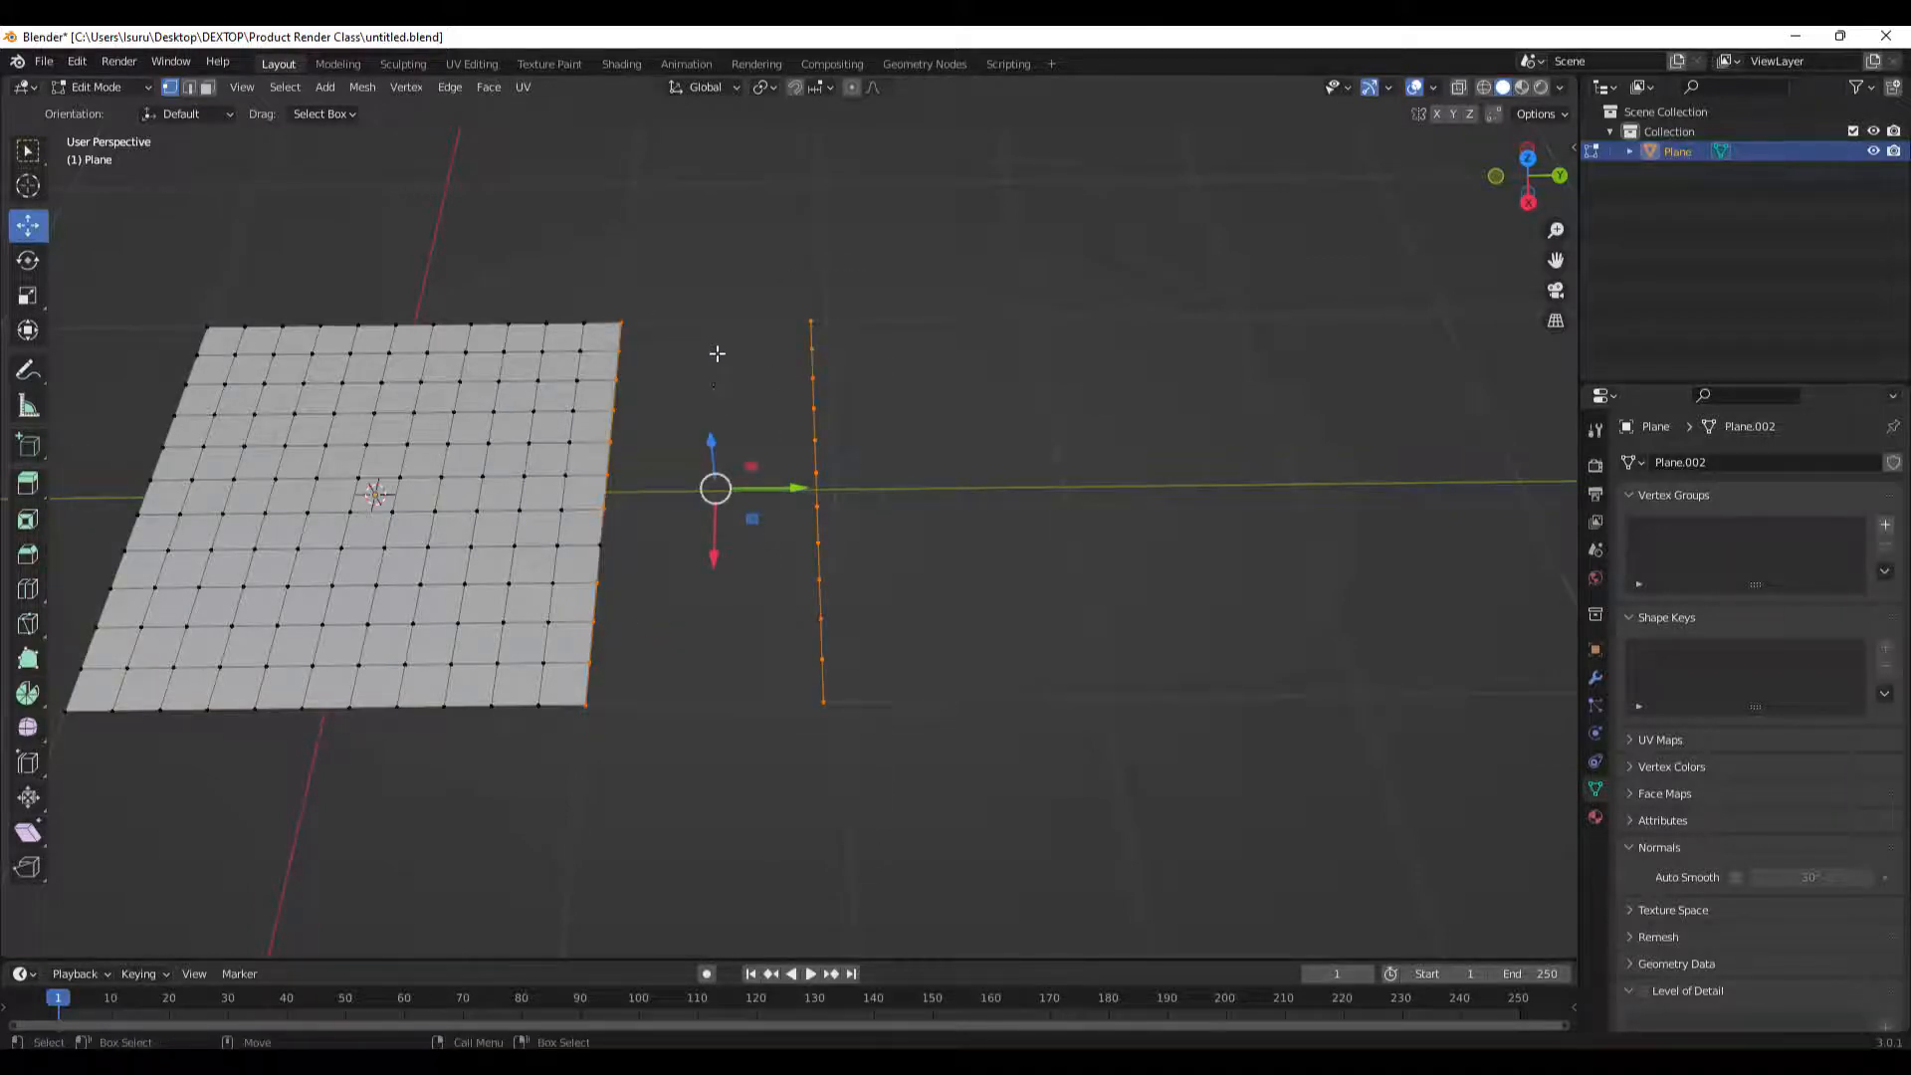
right_click(725, 371)
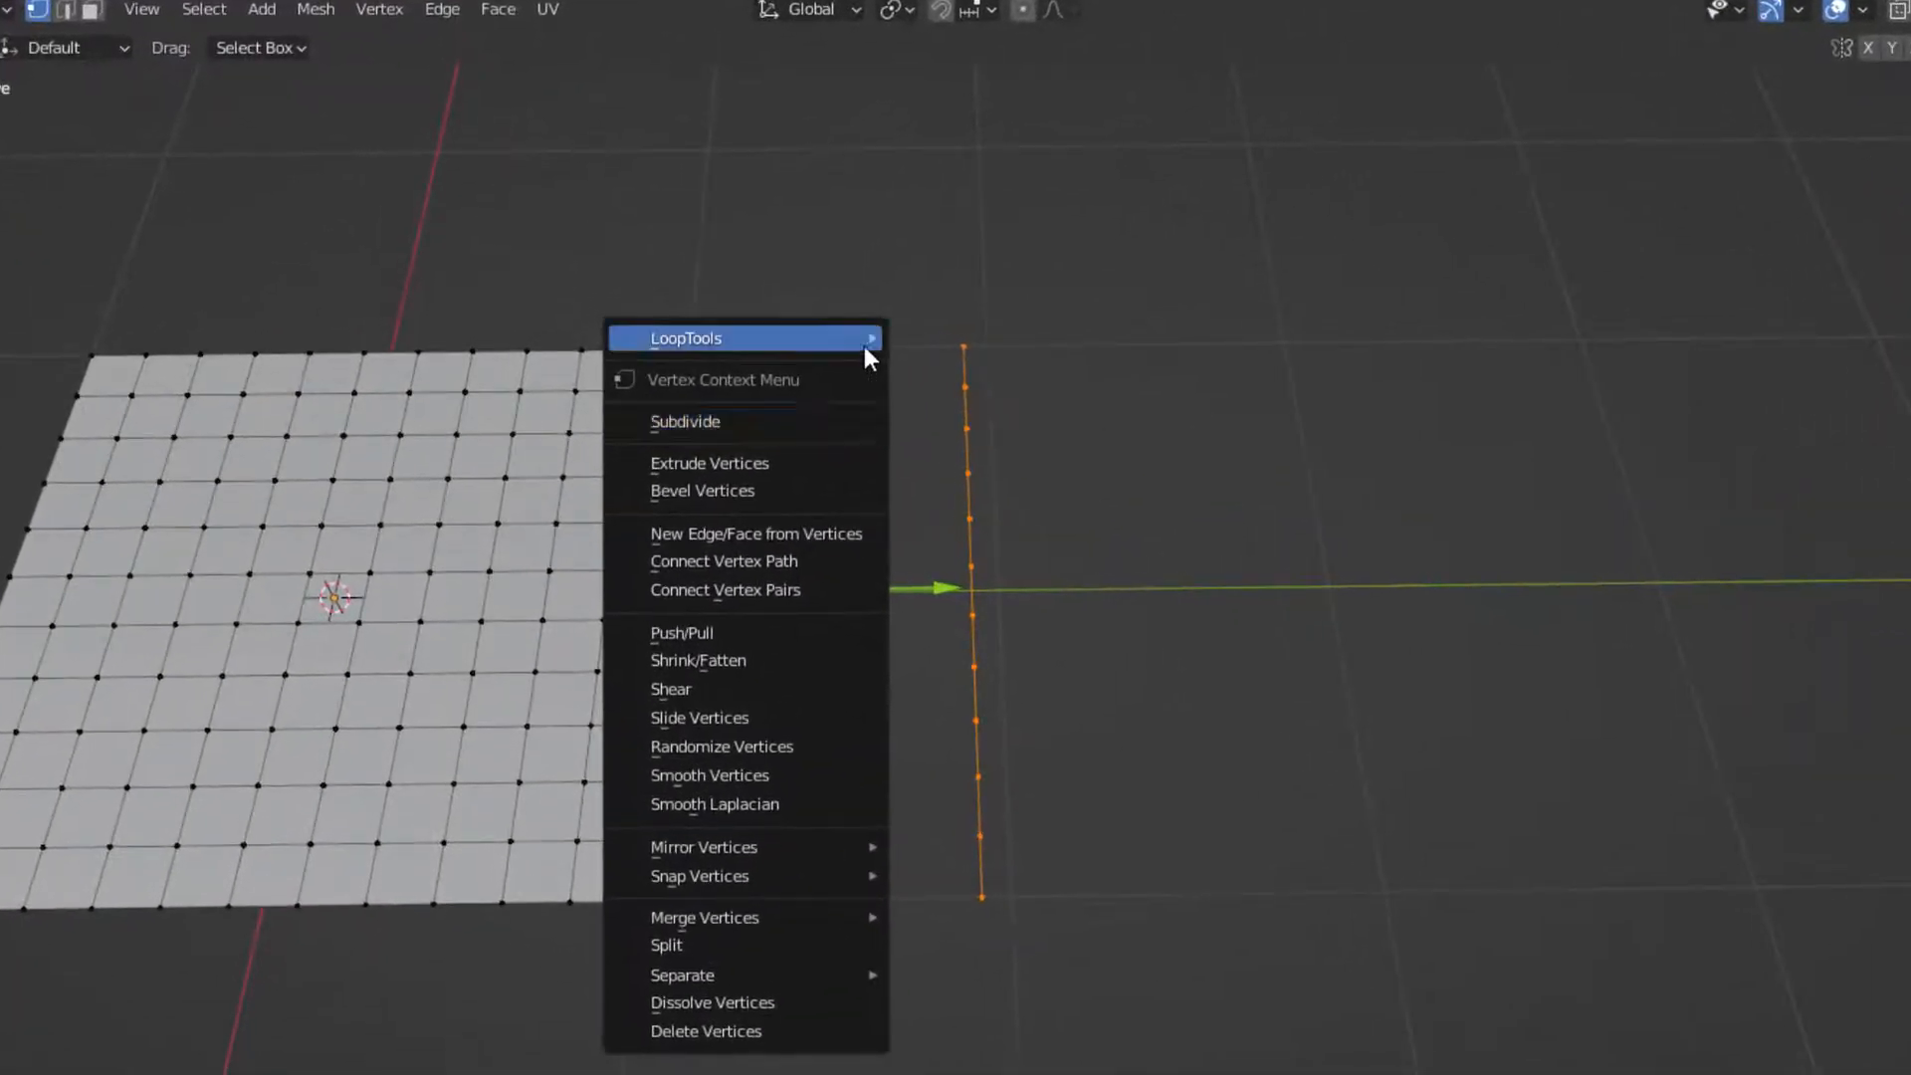
mouse_move(866, 348)
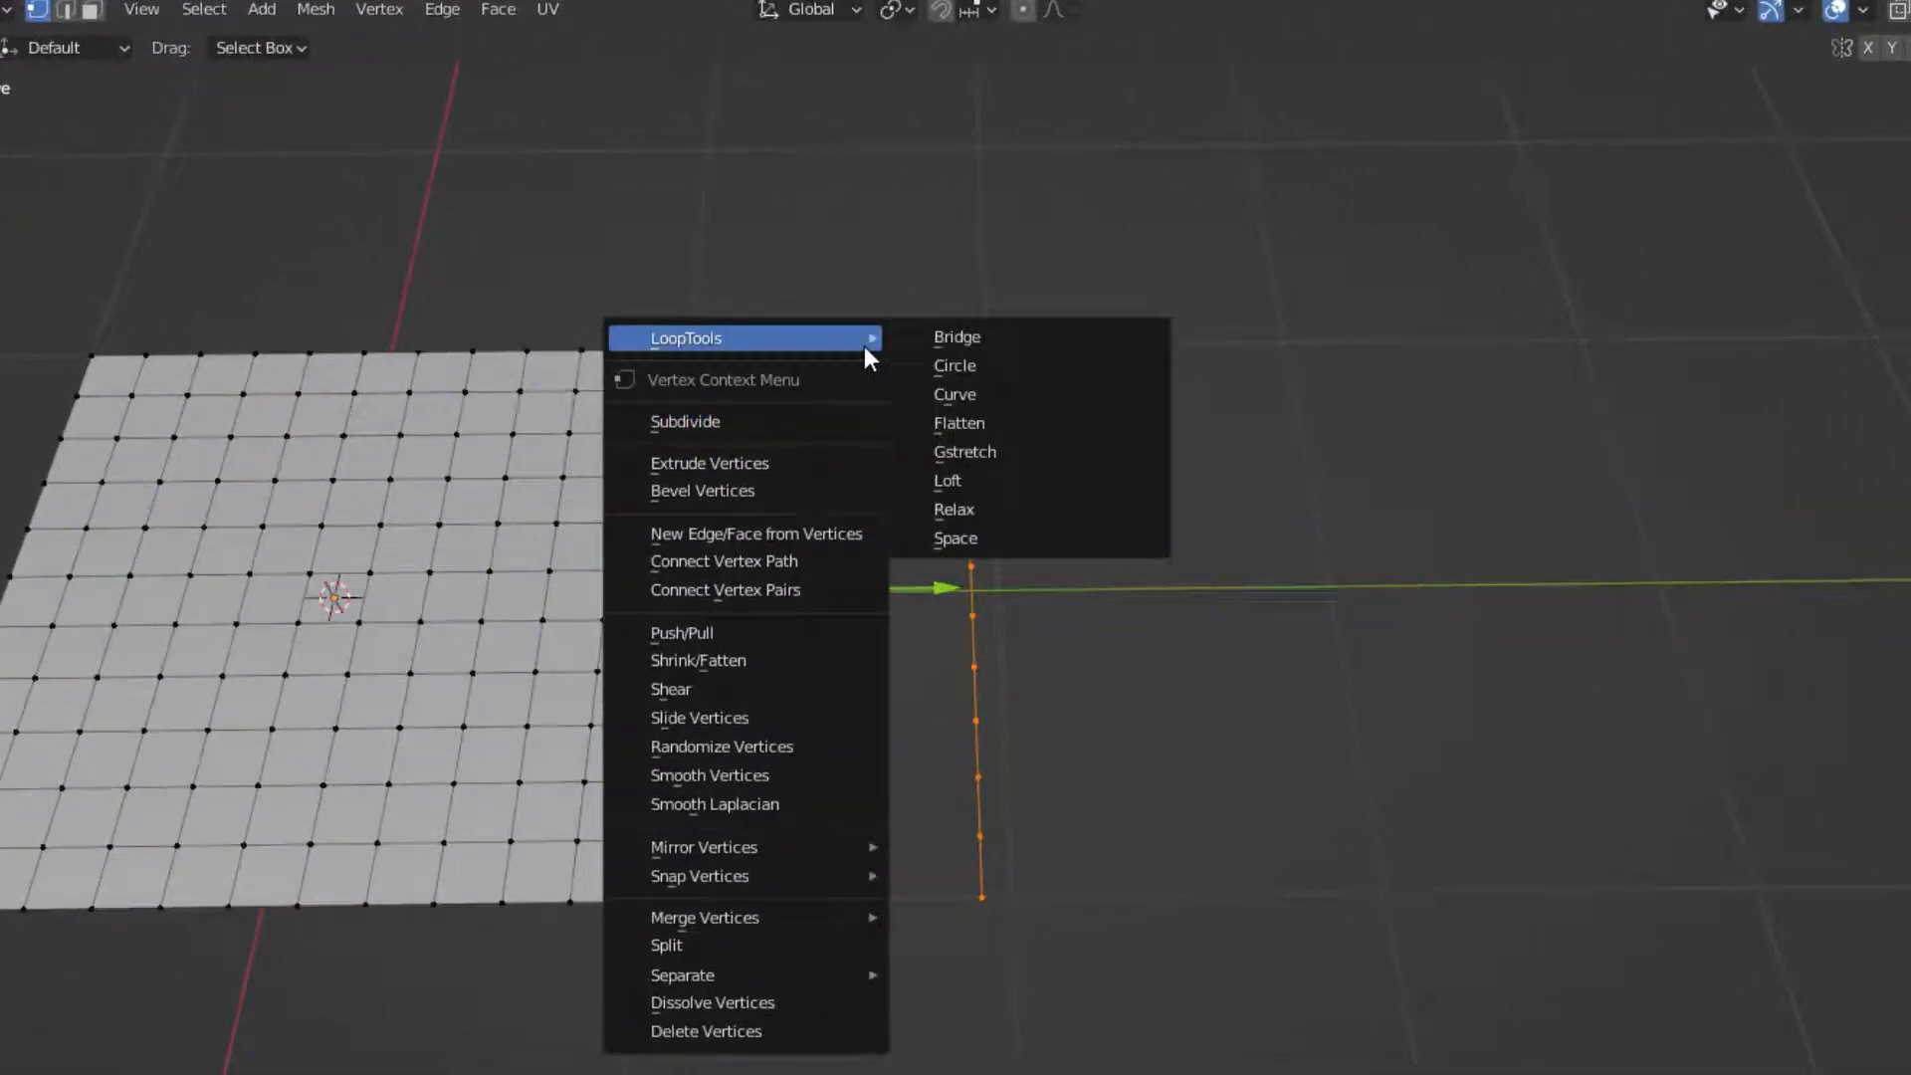
left_click(958, 337)
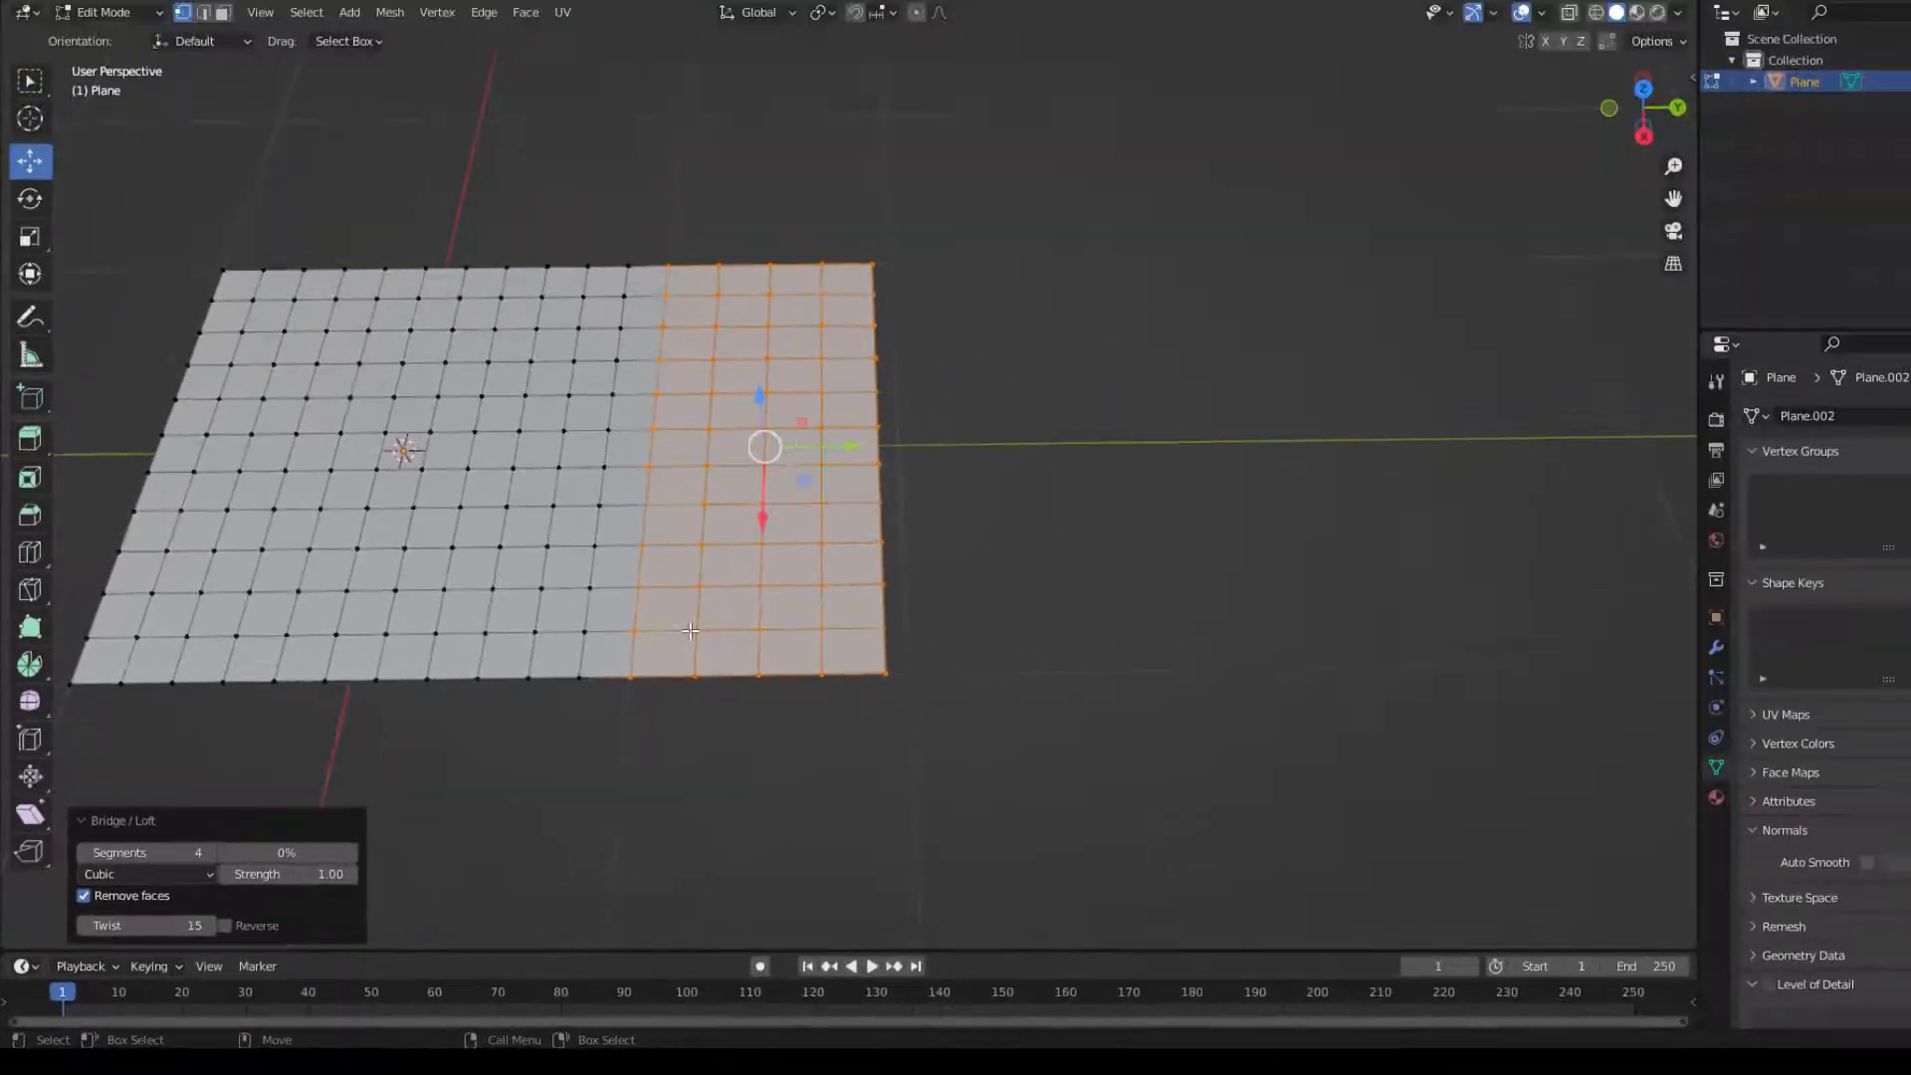
Try different segment counts for the bridge, settle on 4 segments, and deselect the mesh.
left_click(83, 853)
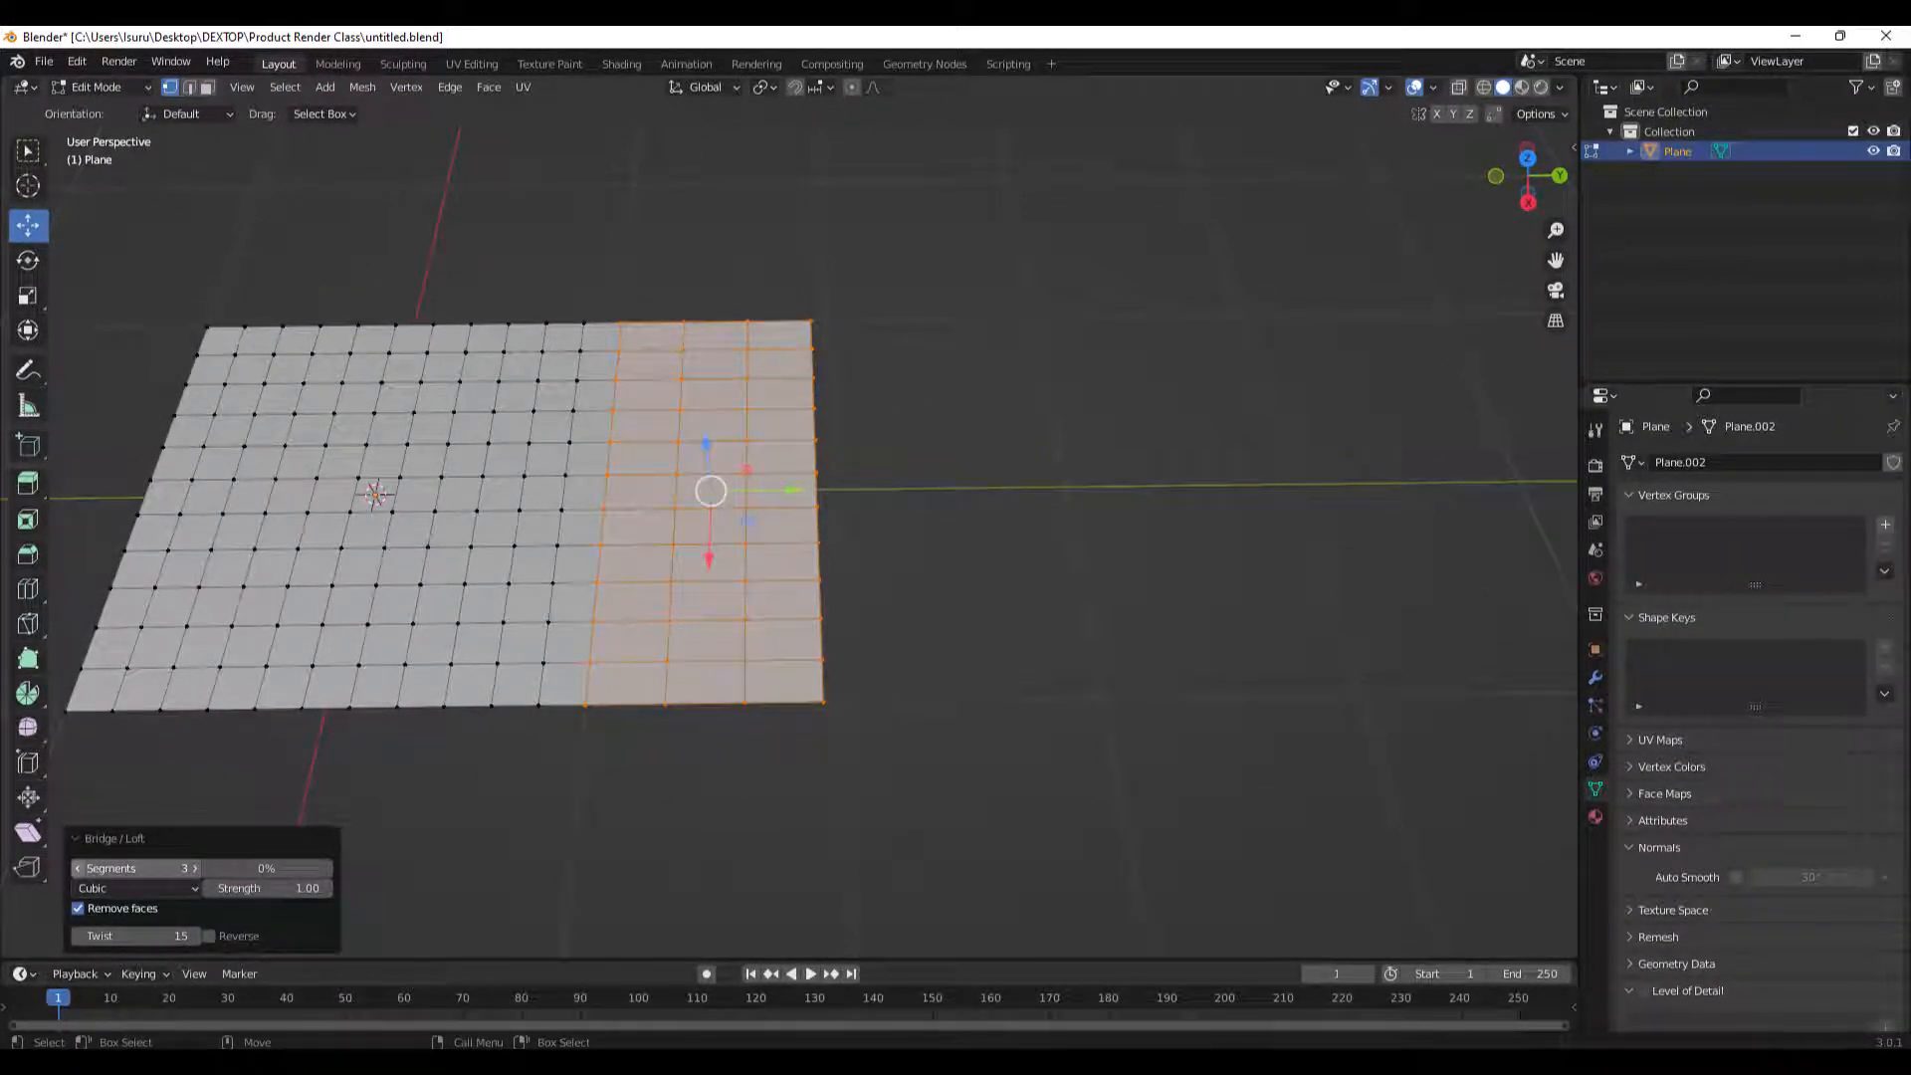
left_click(90, 868)
left_click(193, 868)
left_click(193, 868)
left_click(558, 834)
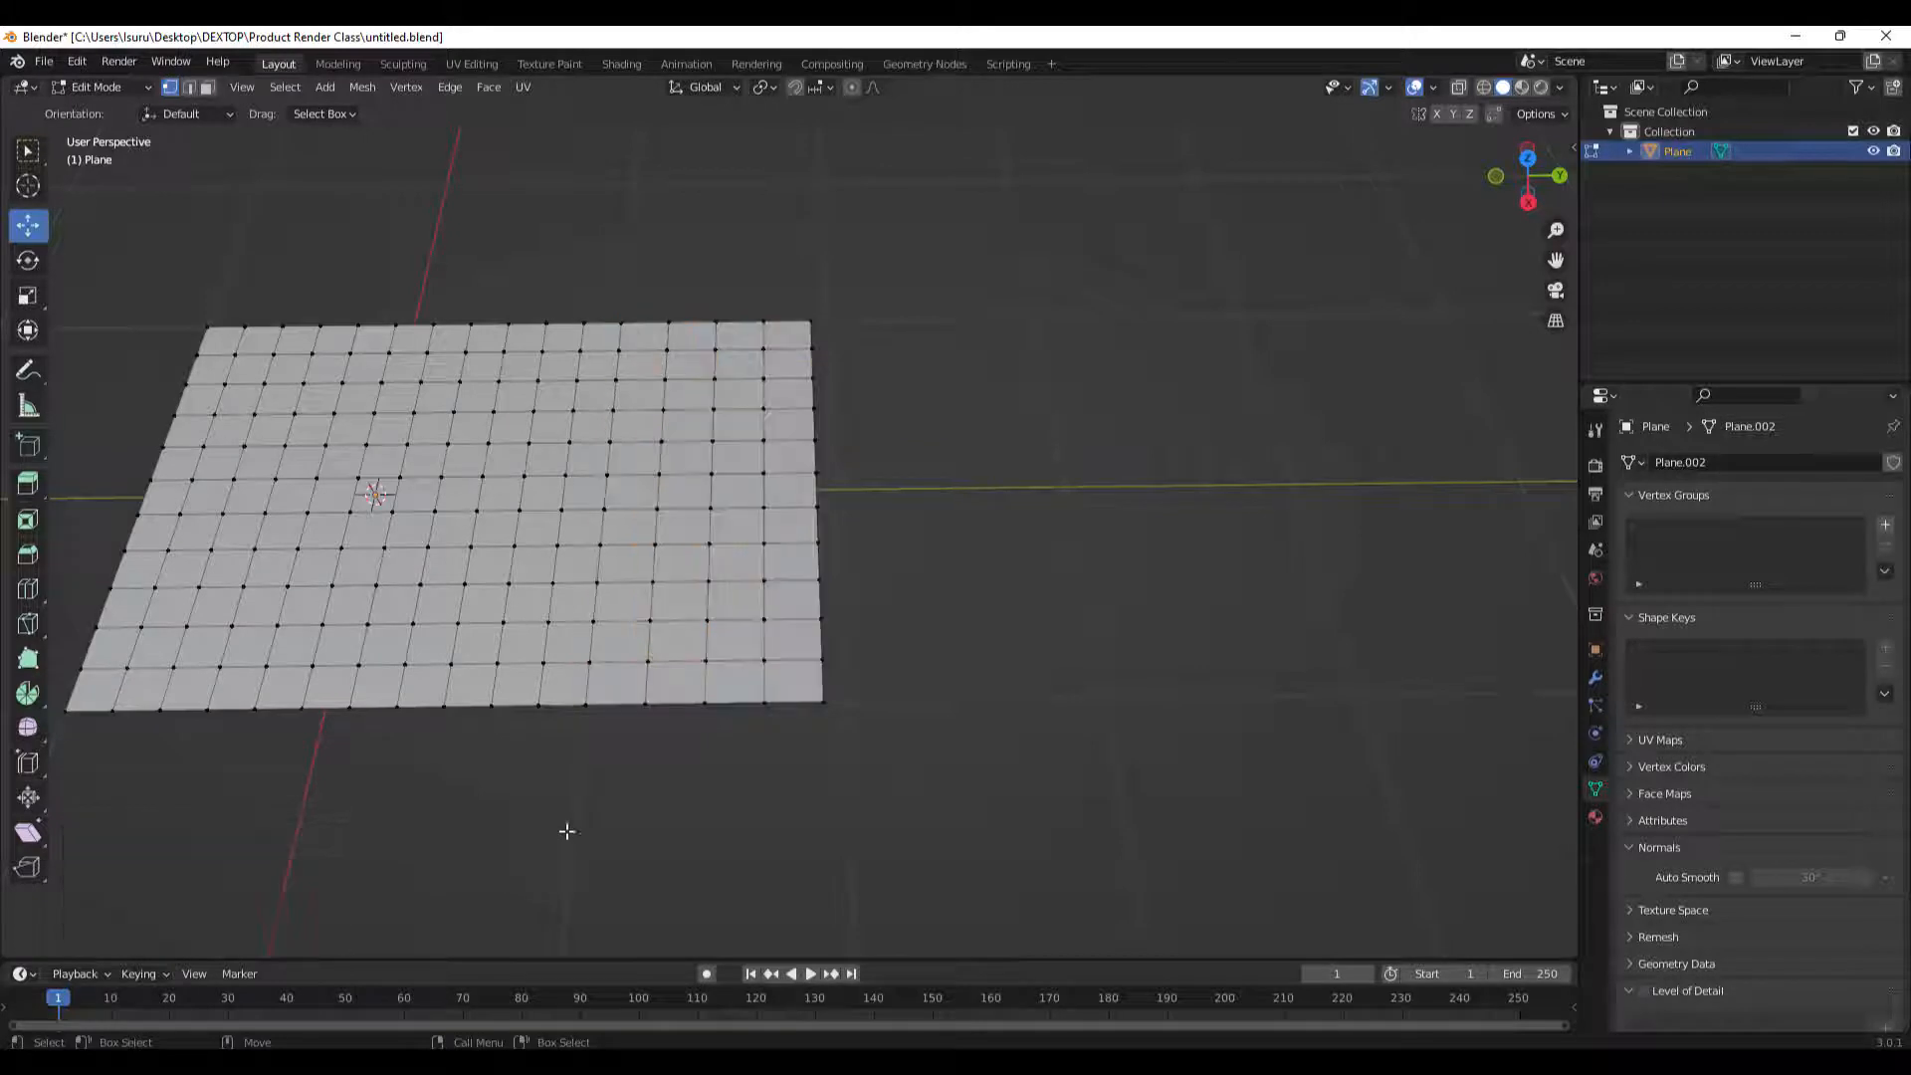
Pull both corner vertices of the bridged border outward along Y, the far corner farther than the near one.
middle_click_drag(887, 726, 725, 430)
right_click(726, 422)
mouse_move(726, 422)
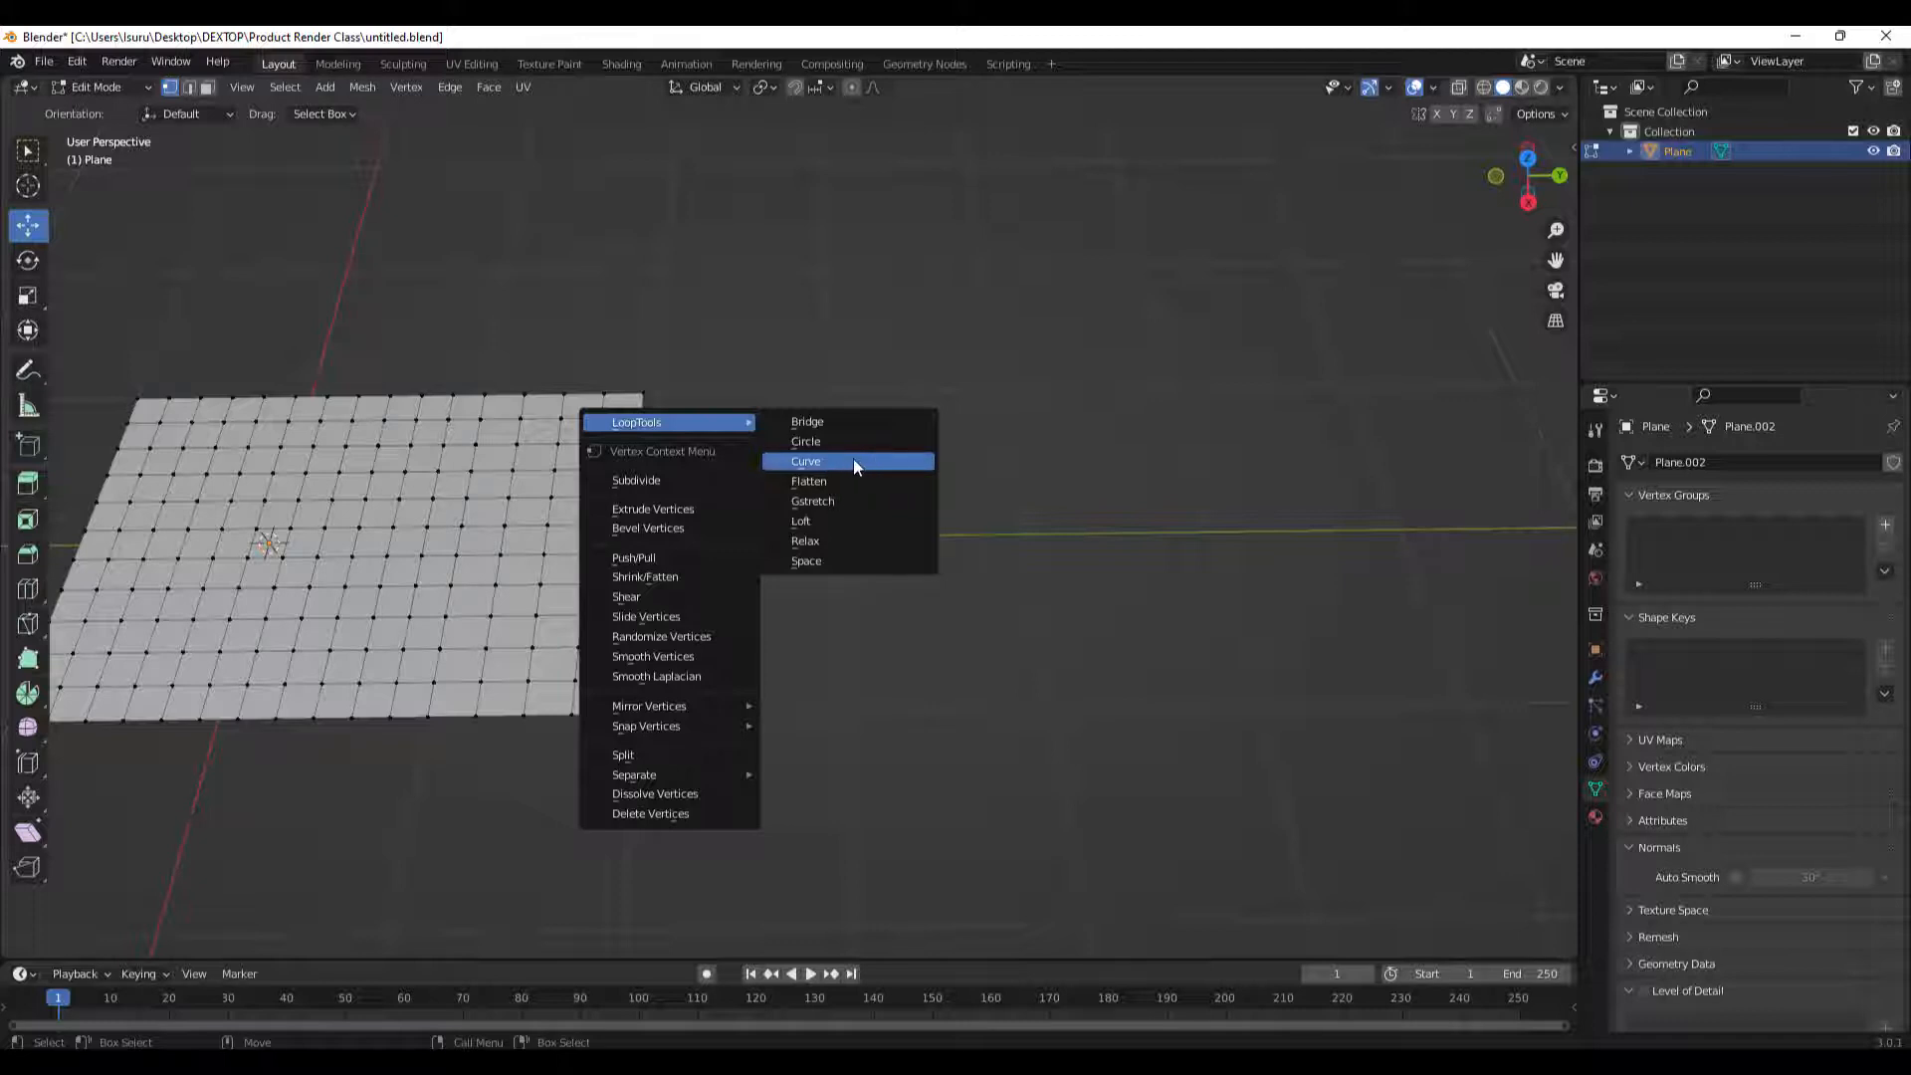
left_click(642, 393)
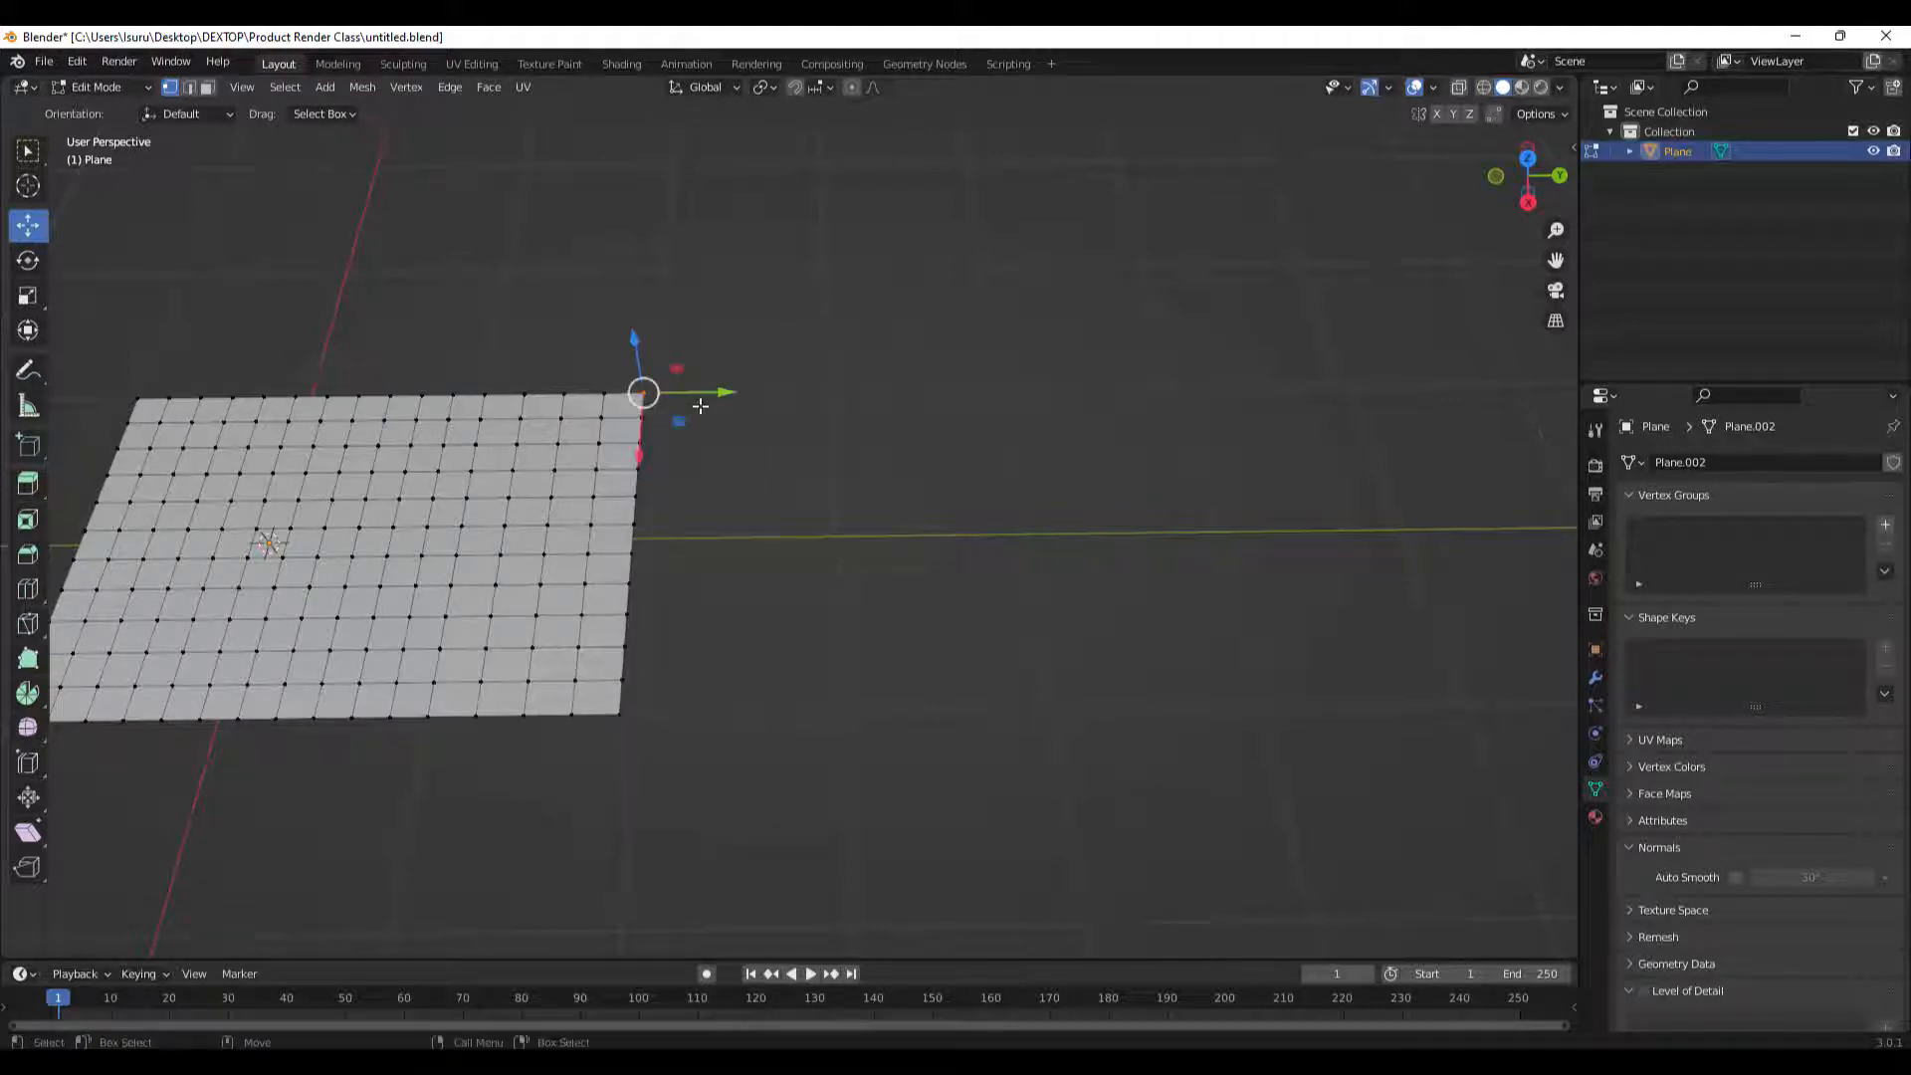
left_click_drag(722, 392, 1088, 394)
left_click_drag(627, 709, 782, 719)
left_click(885, 754)
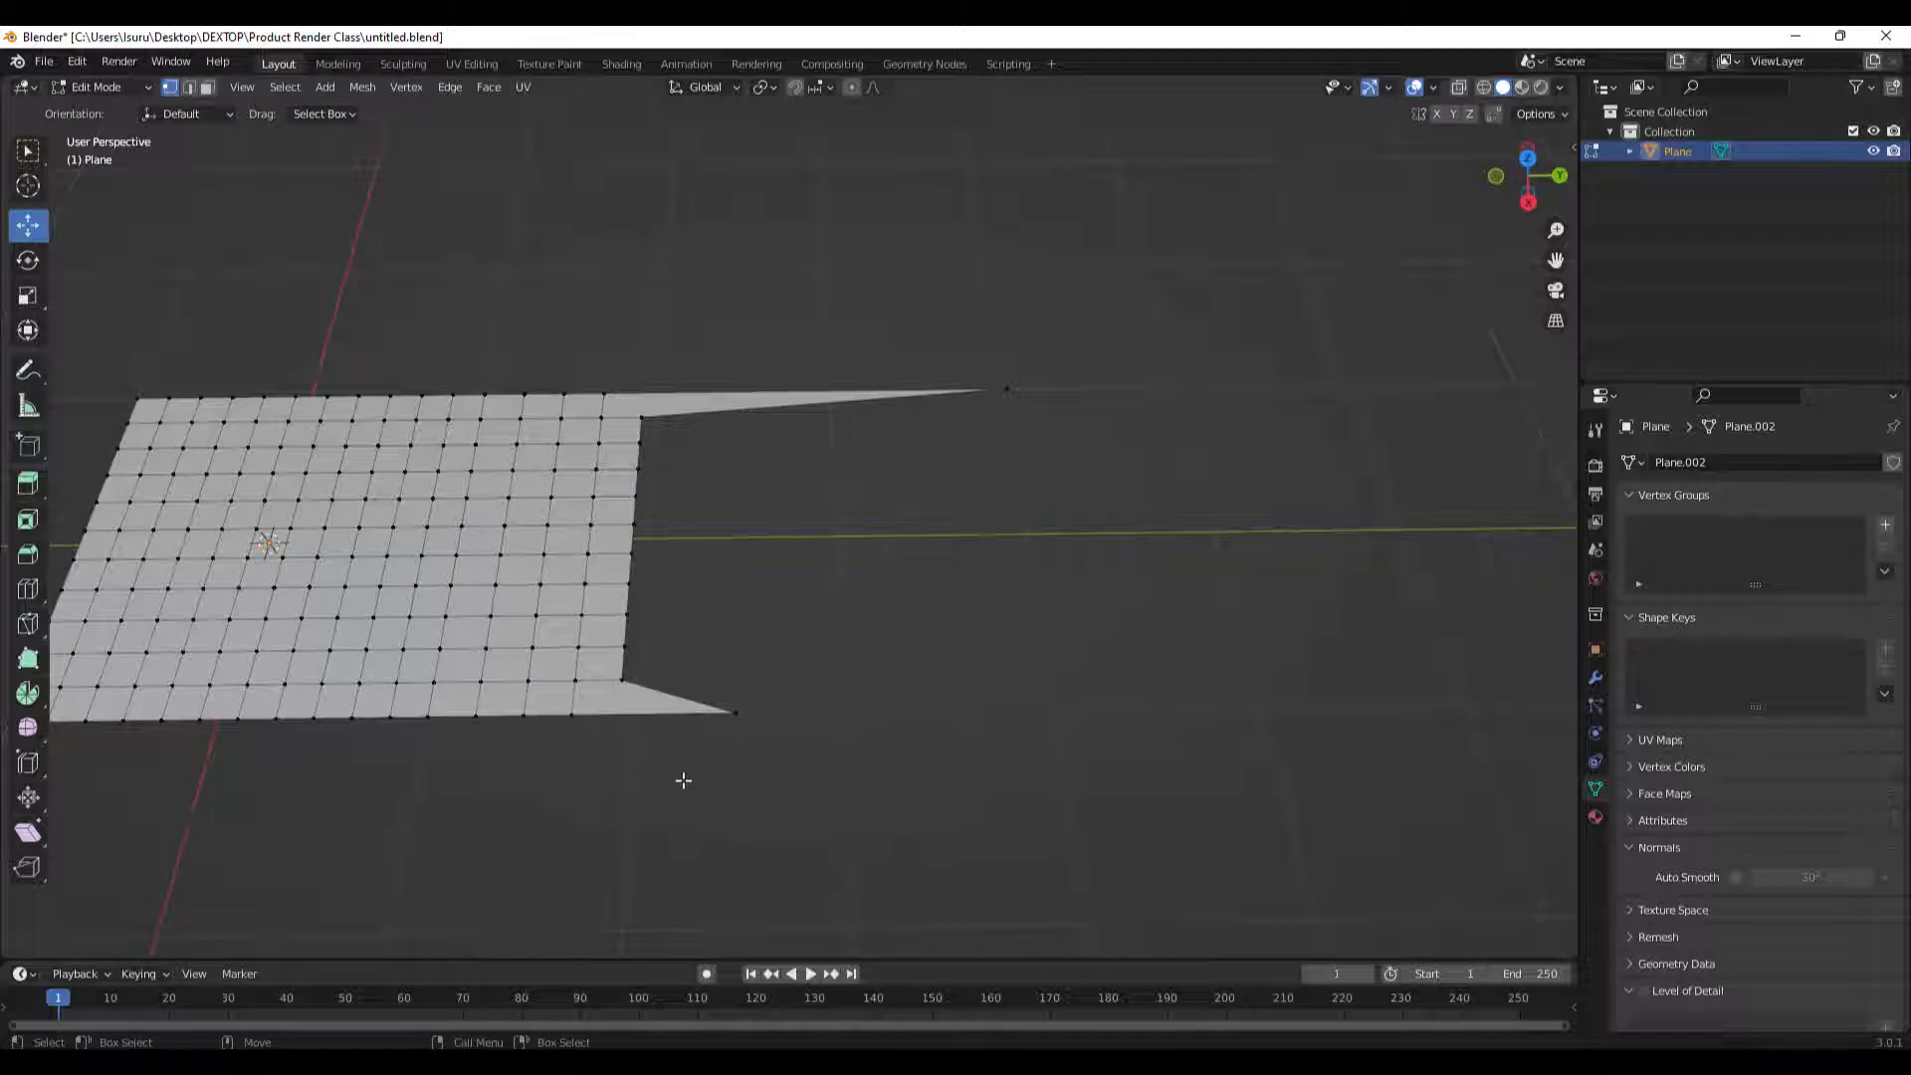
Try LoopTools Curve with only the two pulled-out corner vertices selected, and undo it.
left_click(736, 713)
left_click(1013, 390, "shift")
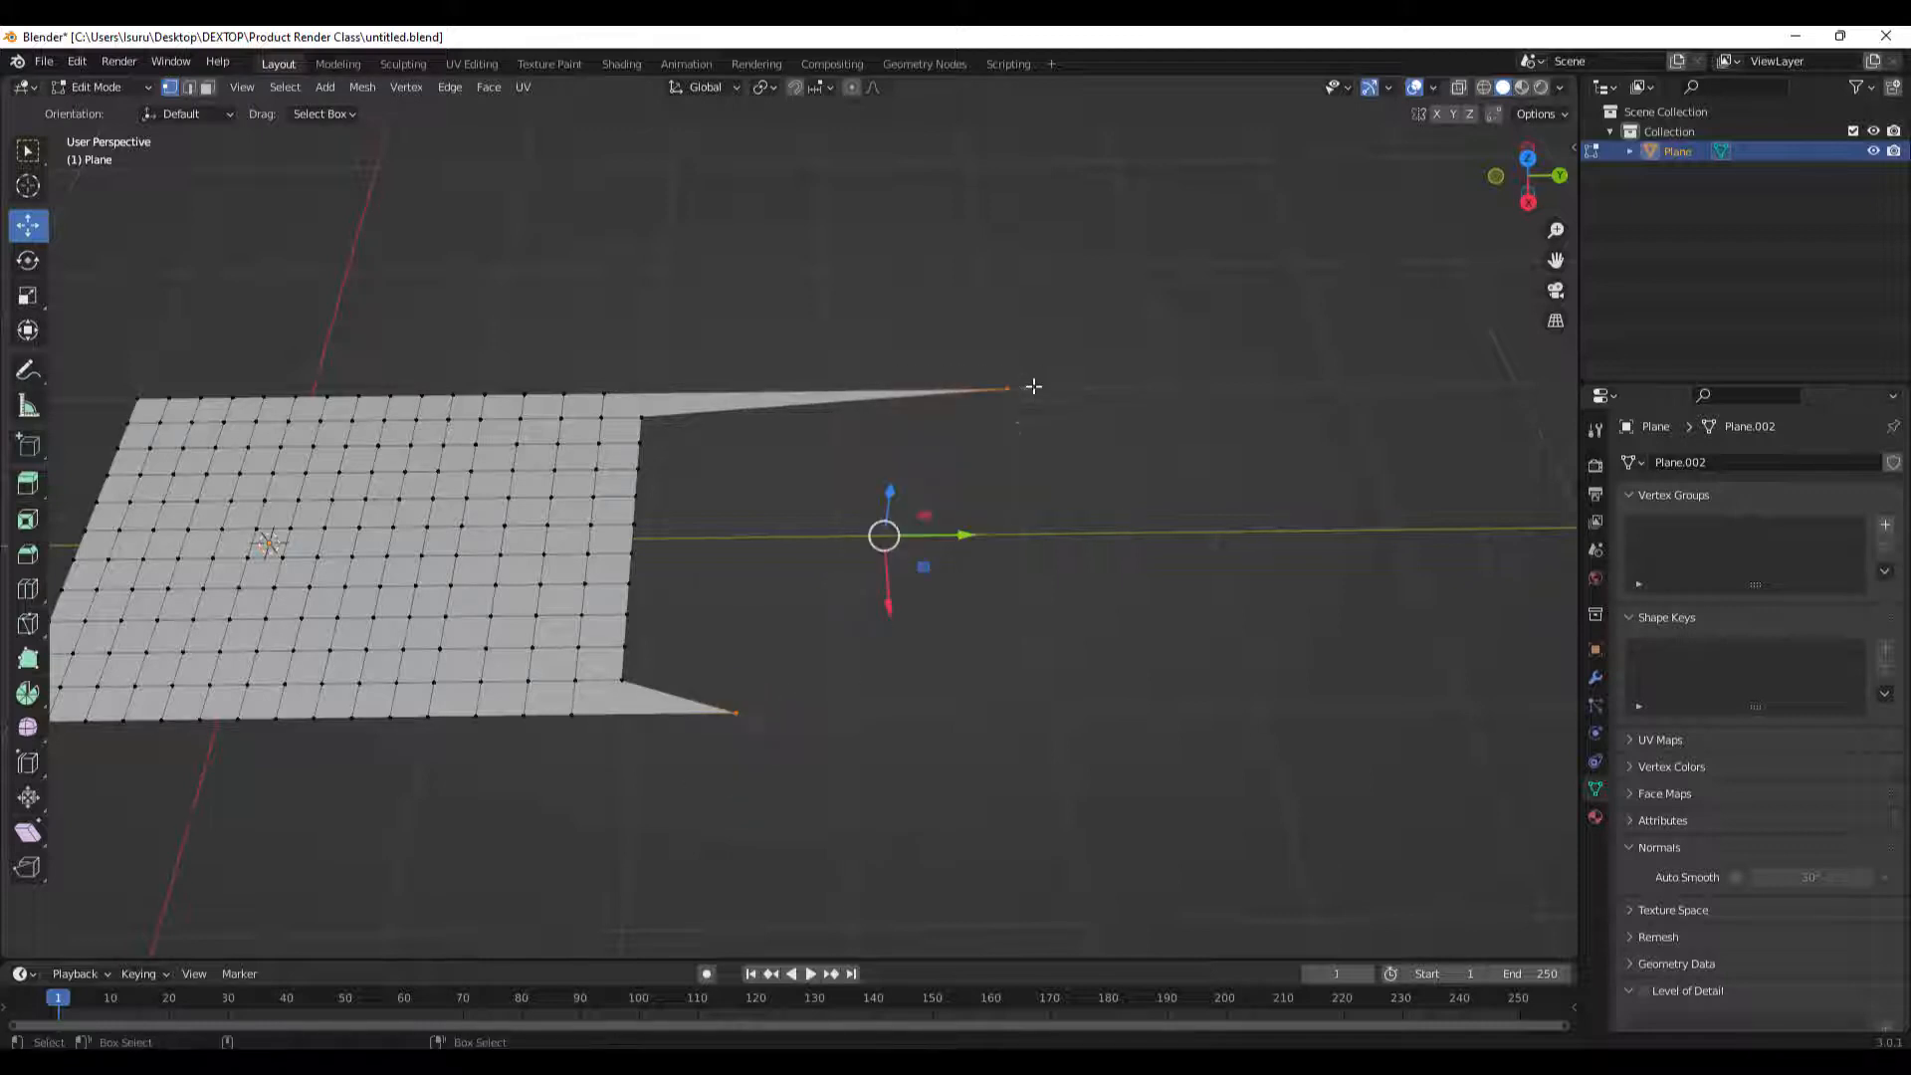
right_click(840, 470)
mouse_move(840, 470)
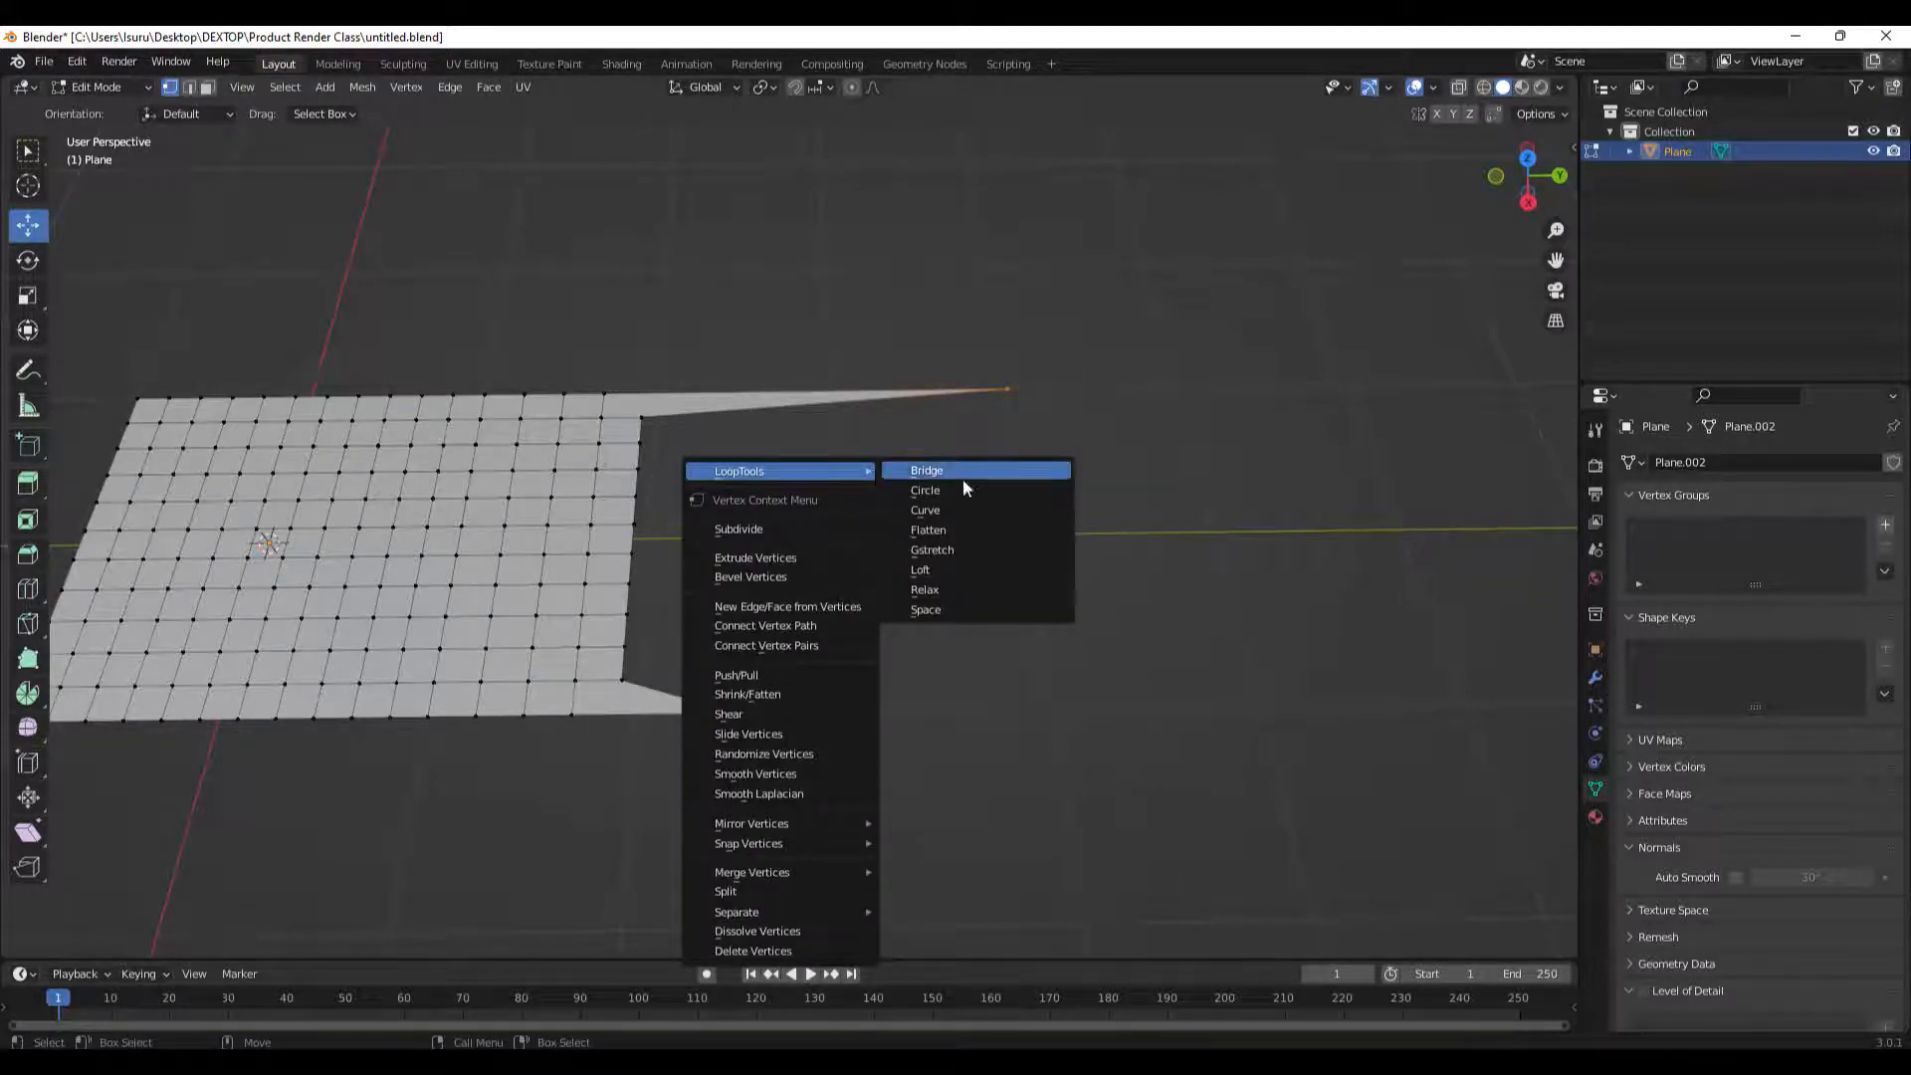
left_click(940, 505)
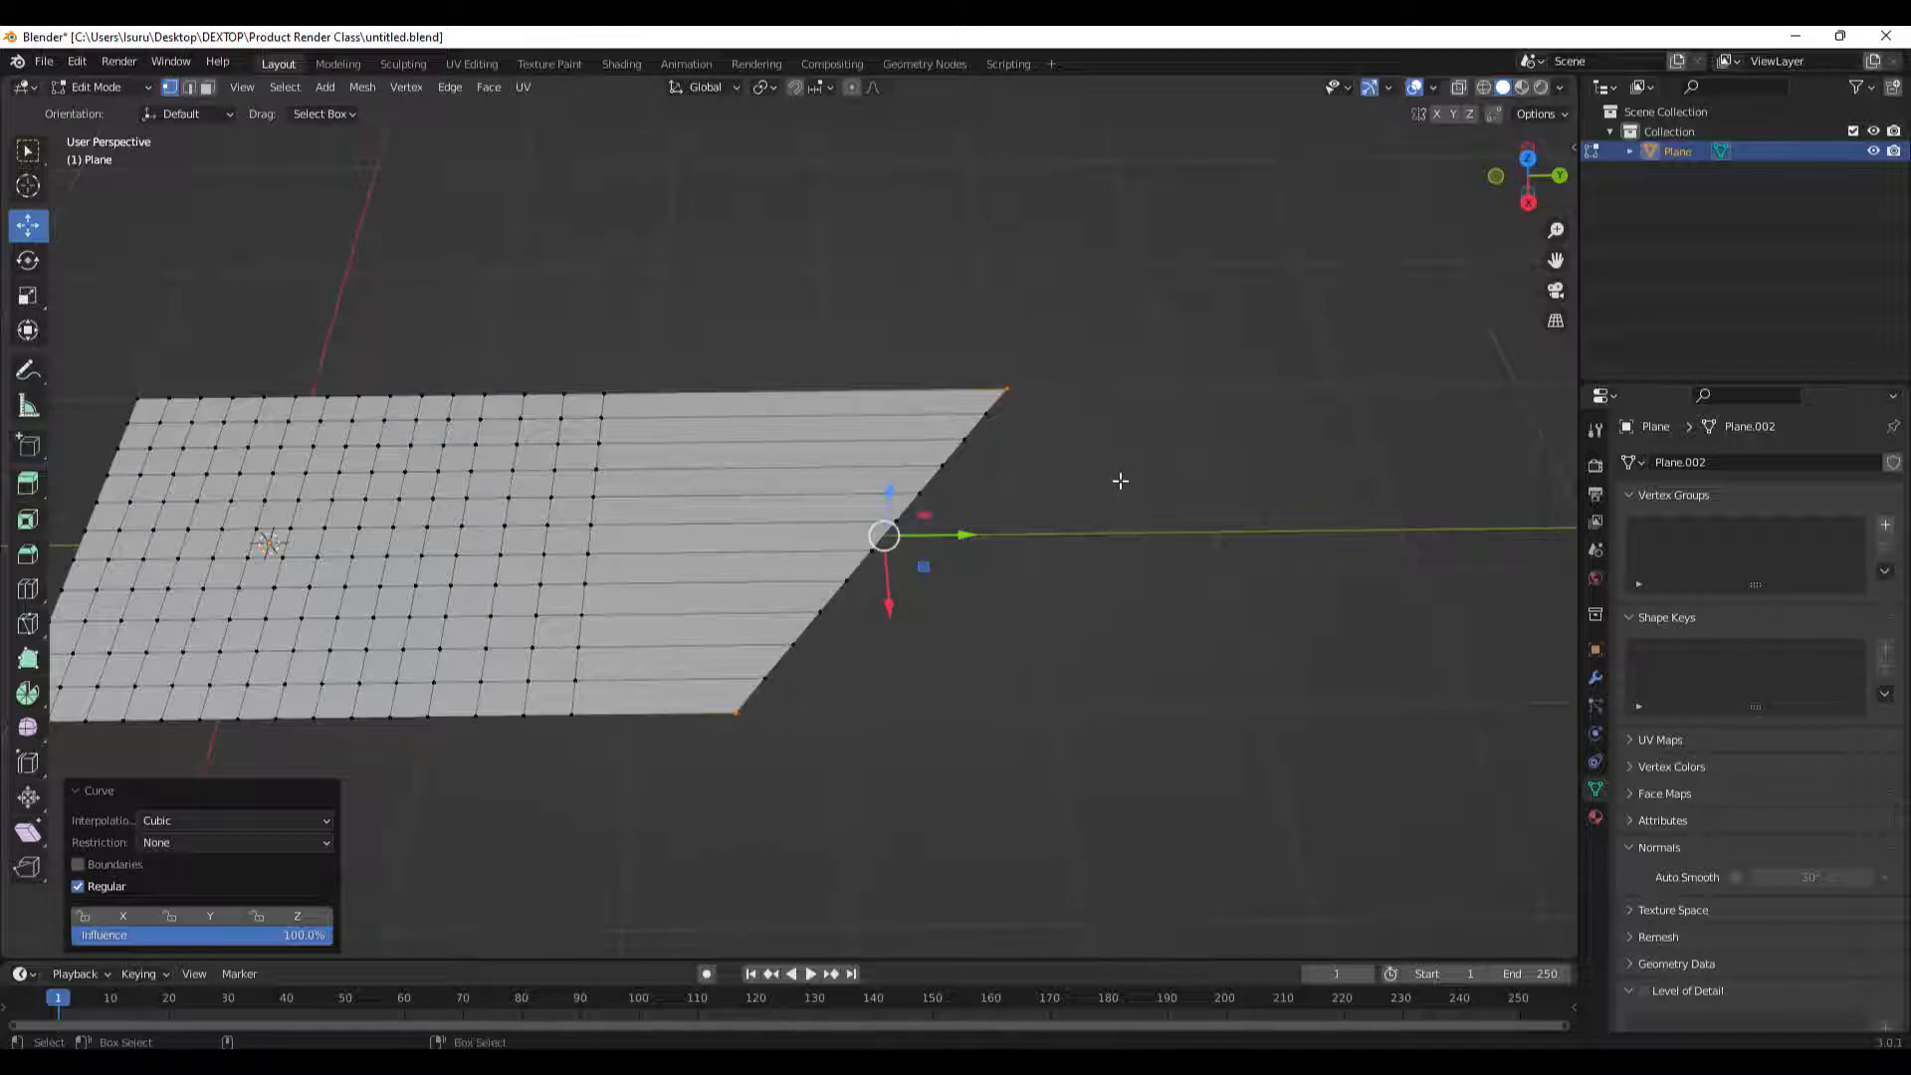
key("ctrl+z")
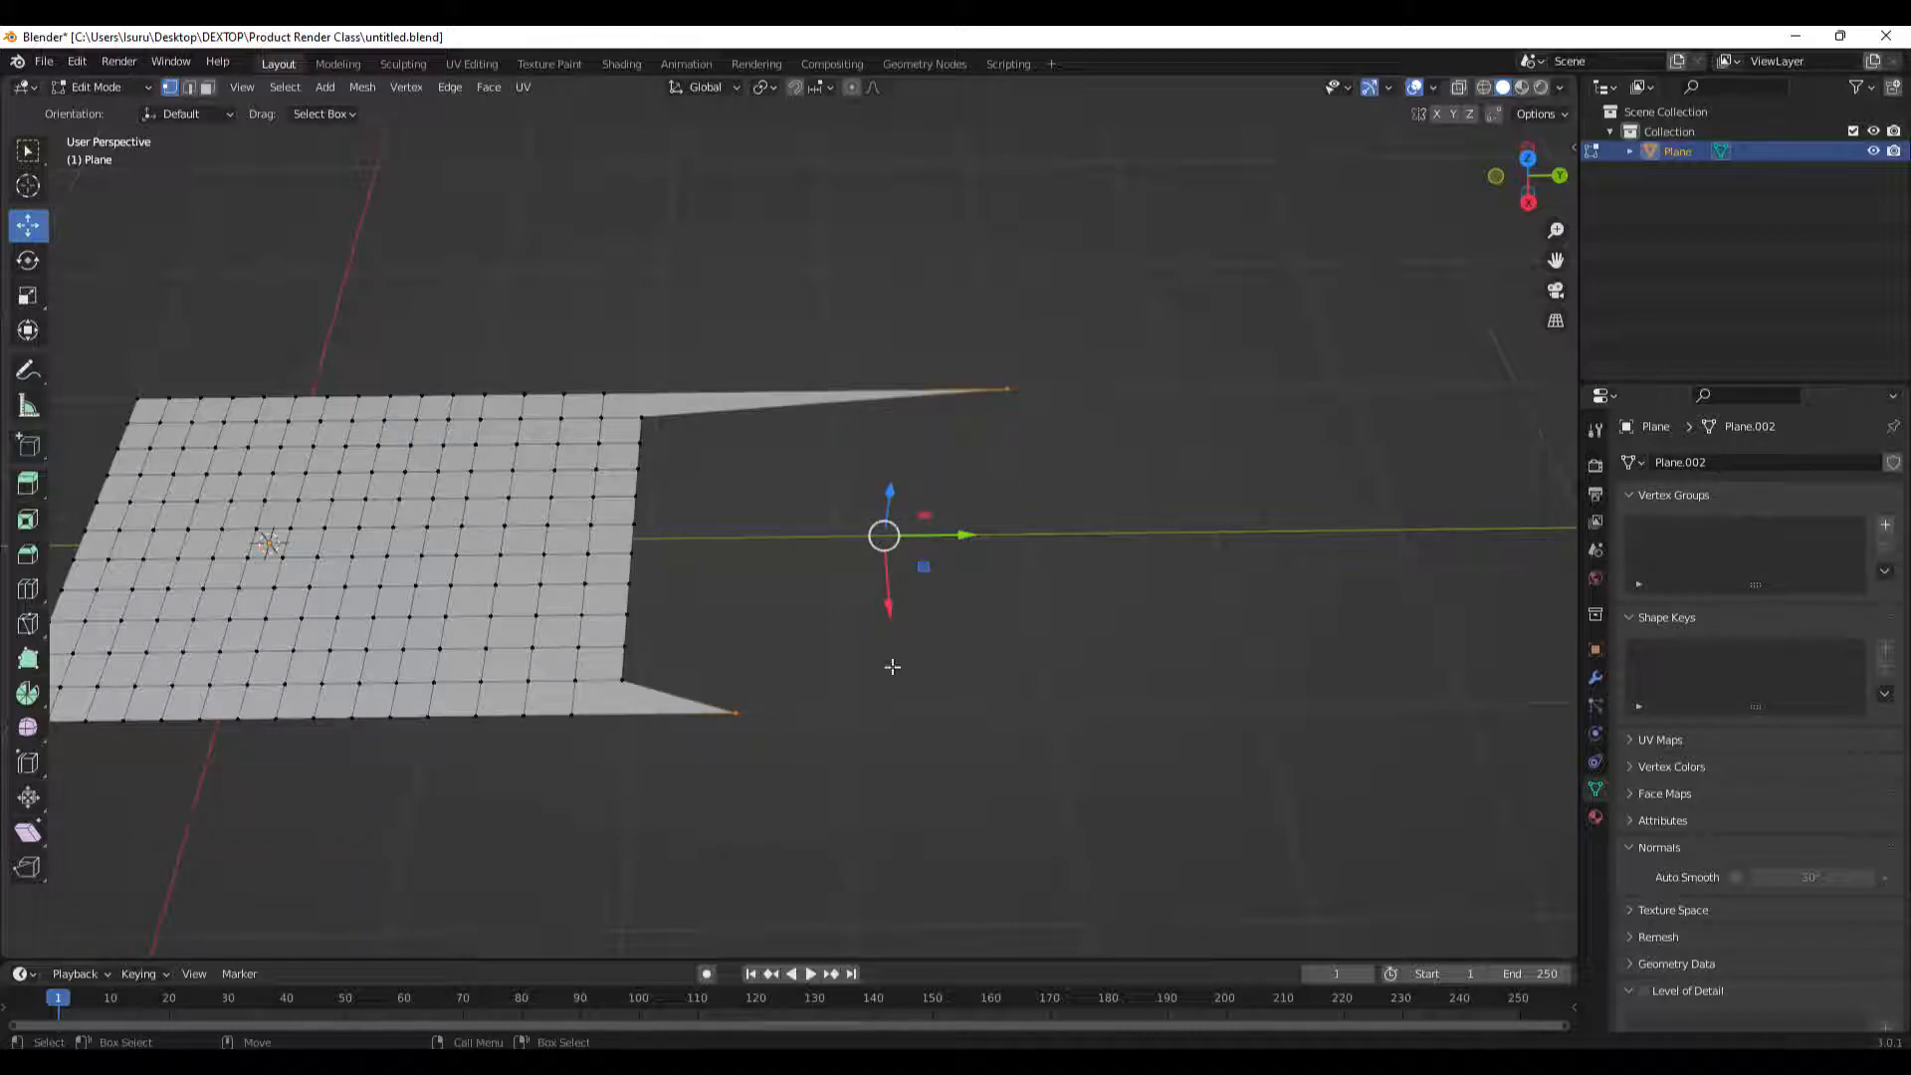
Add a middle vertex of the border to the two selected corners and apply LoopTools Curve.
left_click(633, 524, "shift")
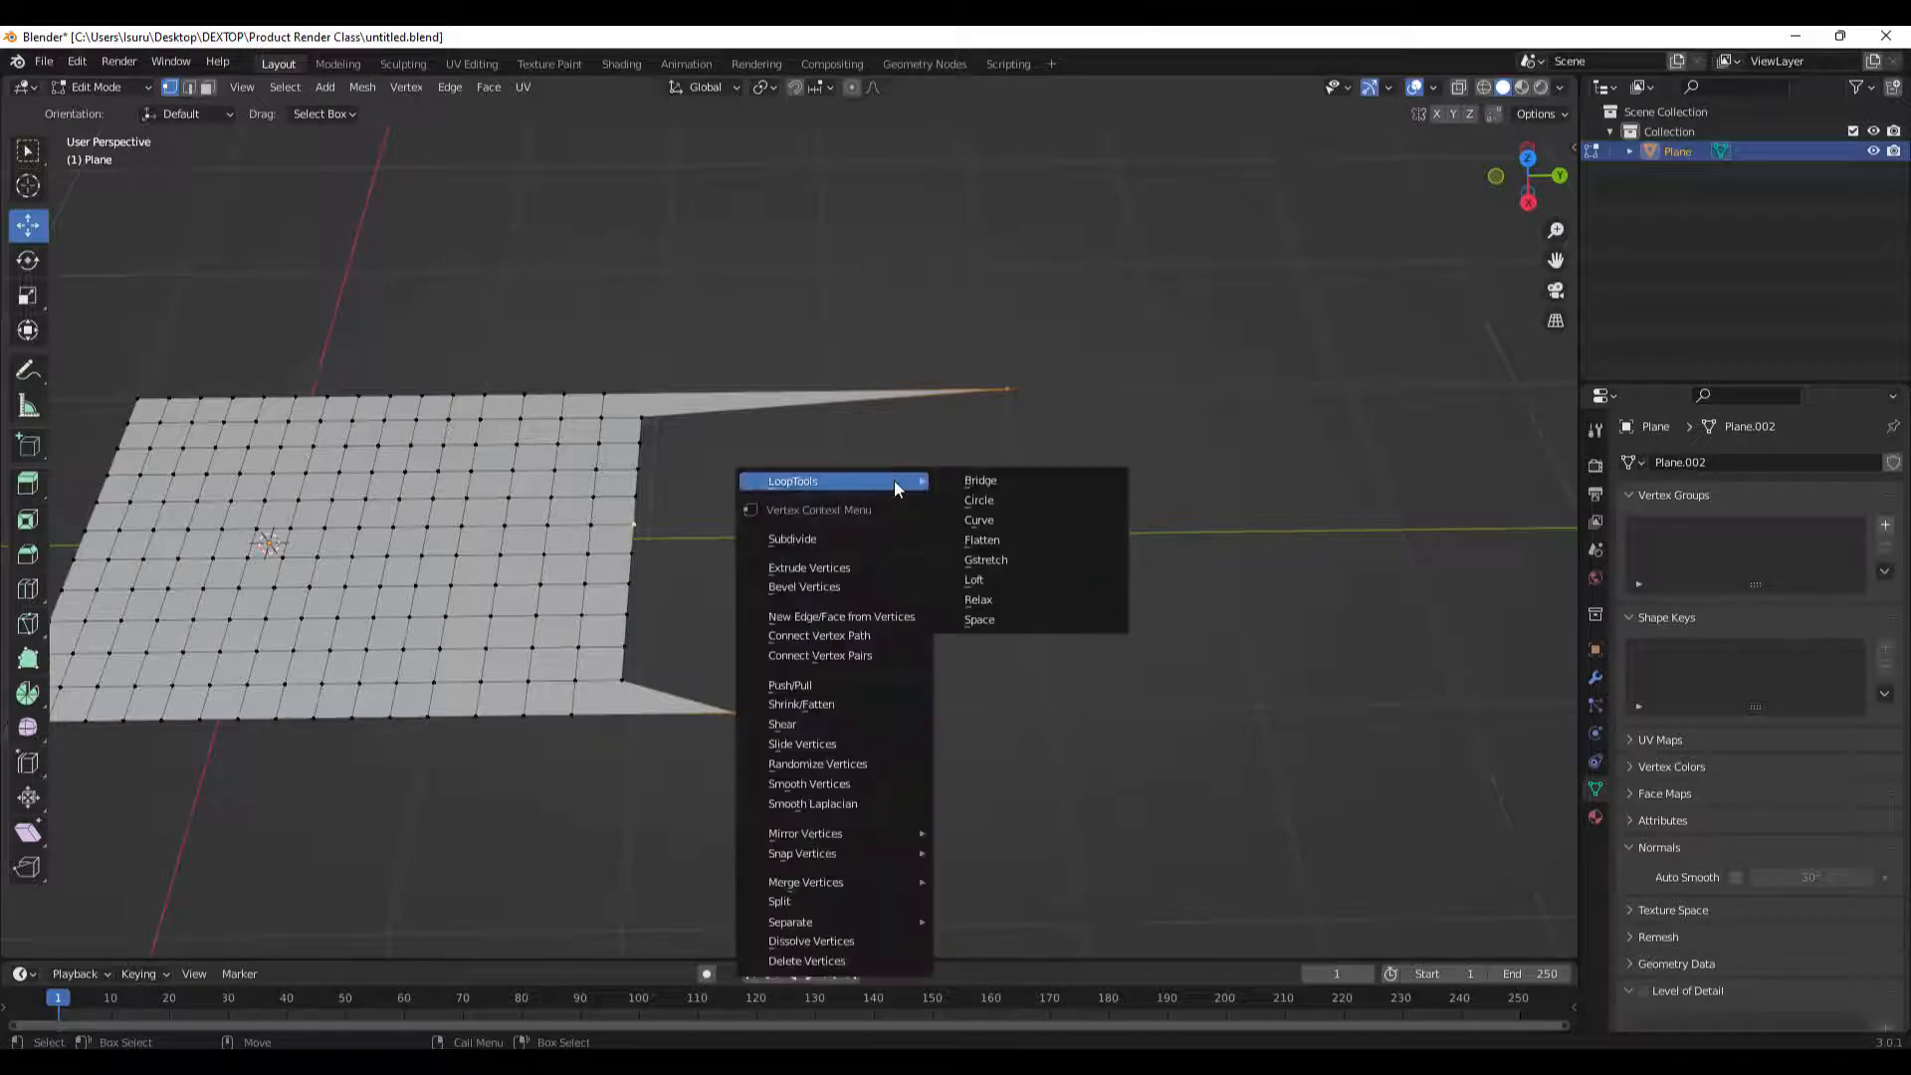
right_click(894, 481)
mouse_move(894, 481)
left_click(1024, 521)
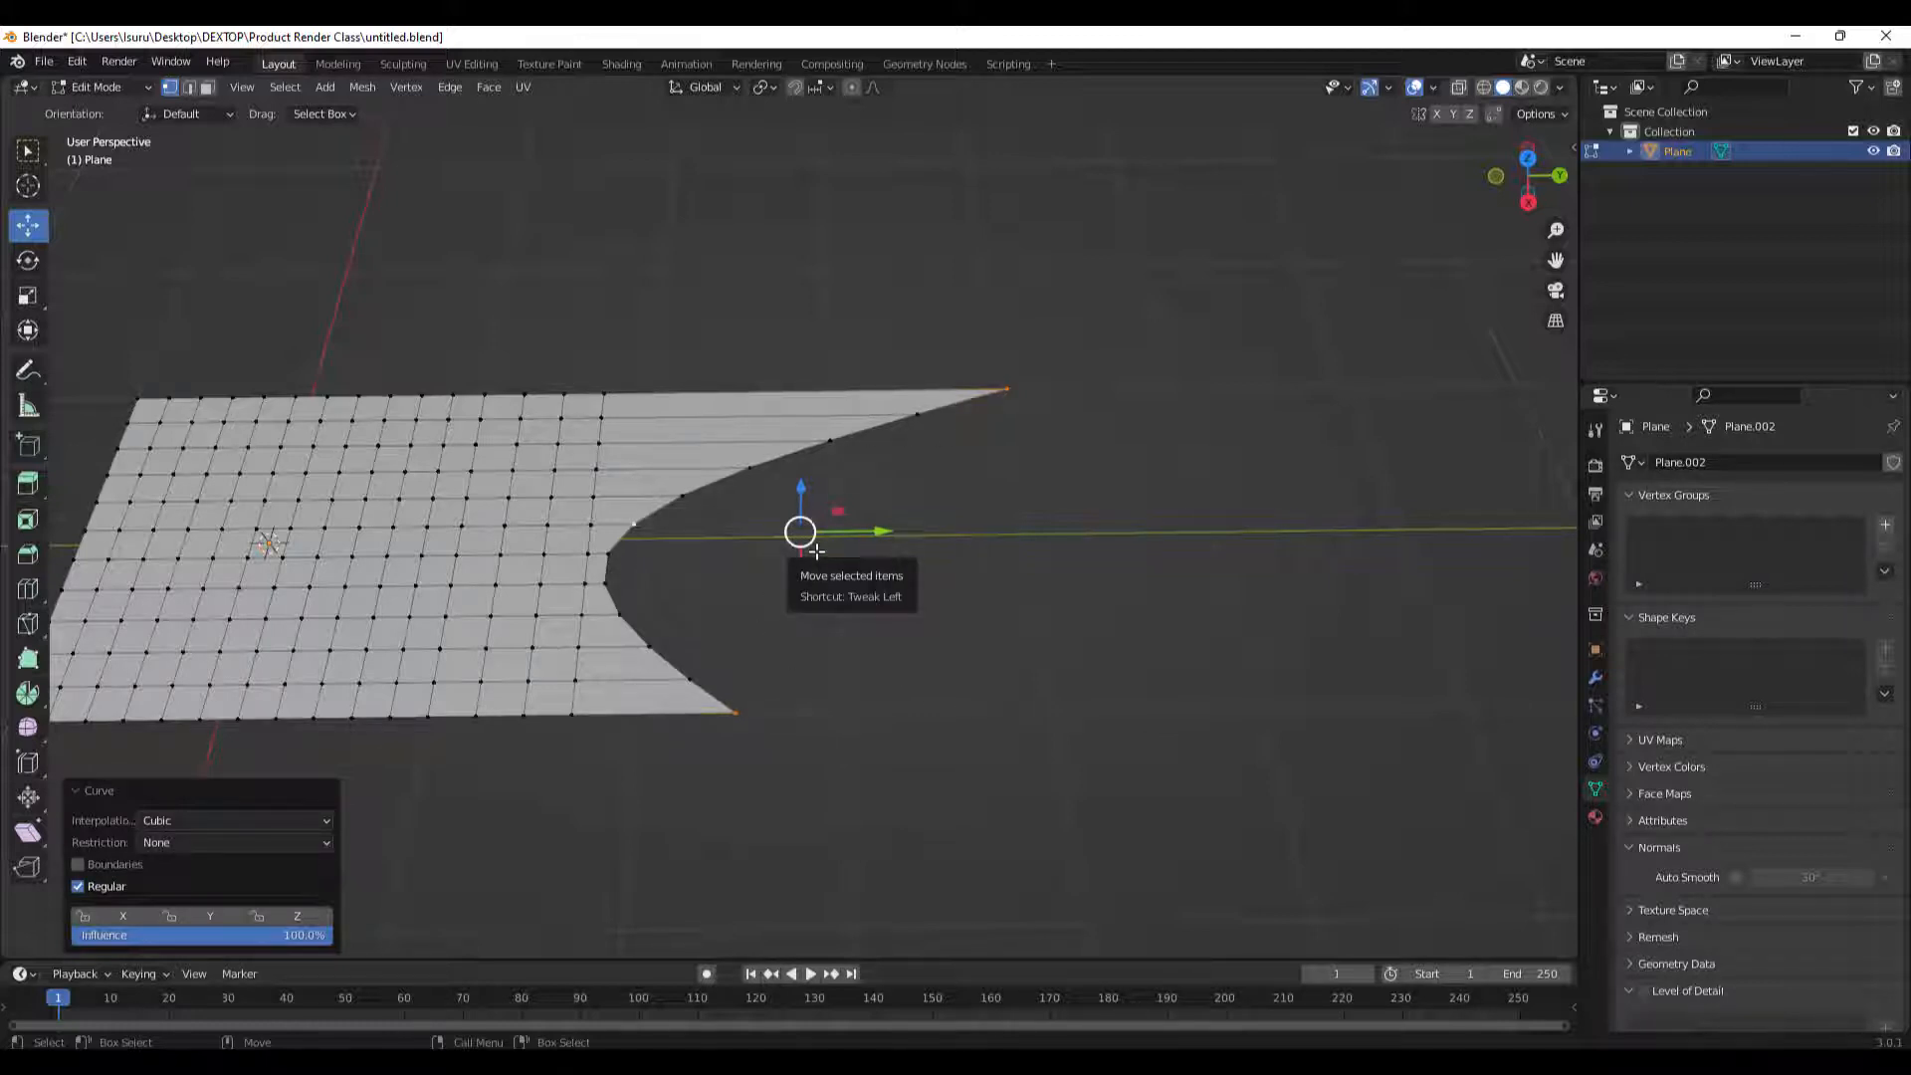
Undo the border curve and the outward moves of both corner vertices.
key("ctrl+z")
key("ctrl+z")
key("ctrl+z")
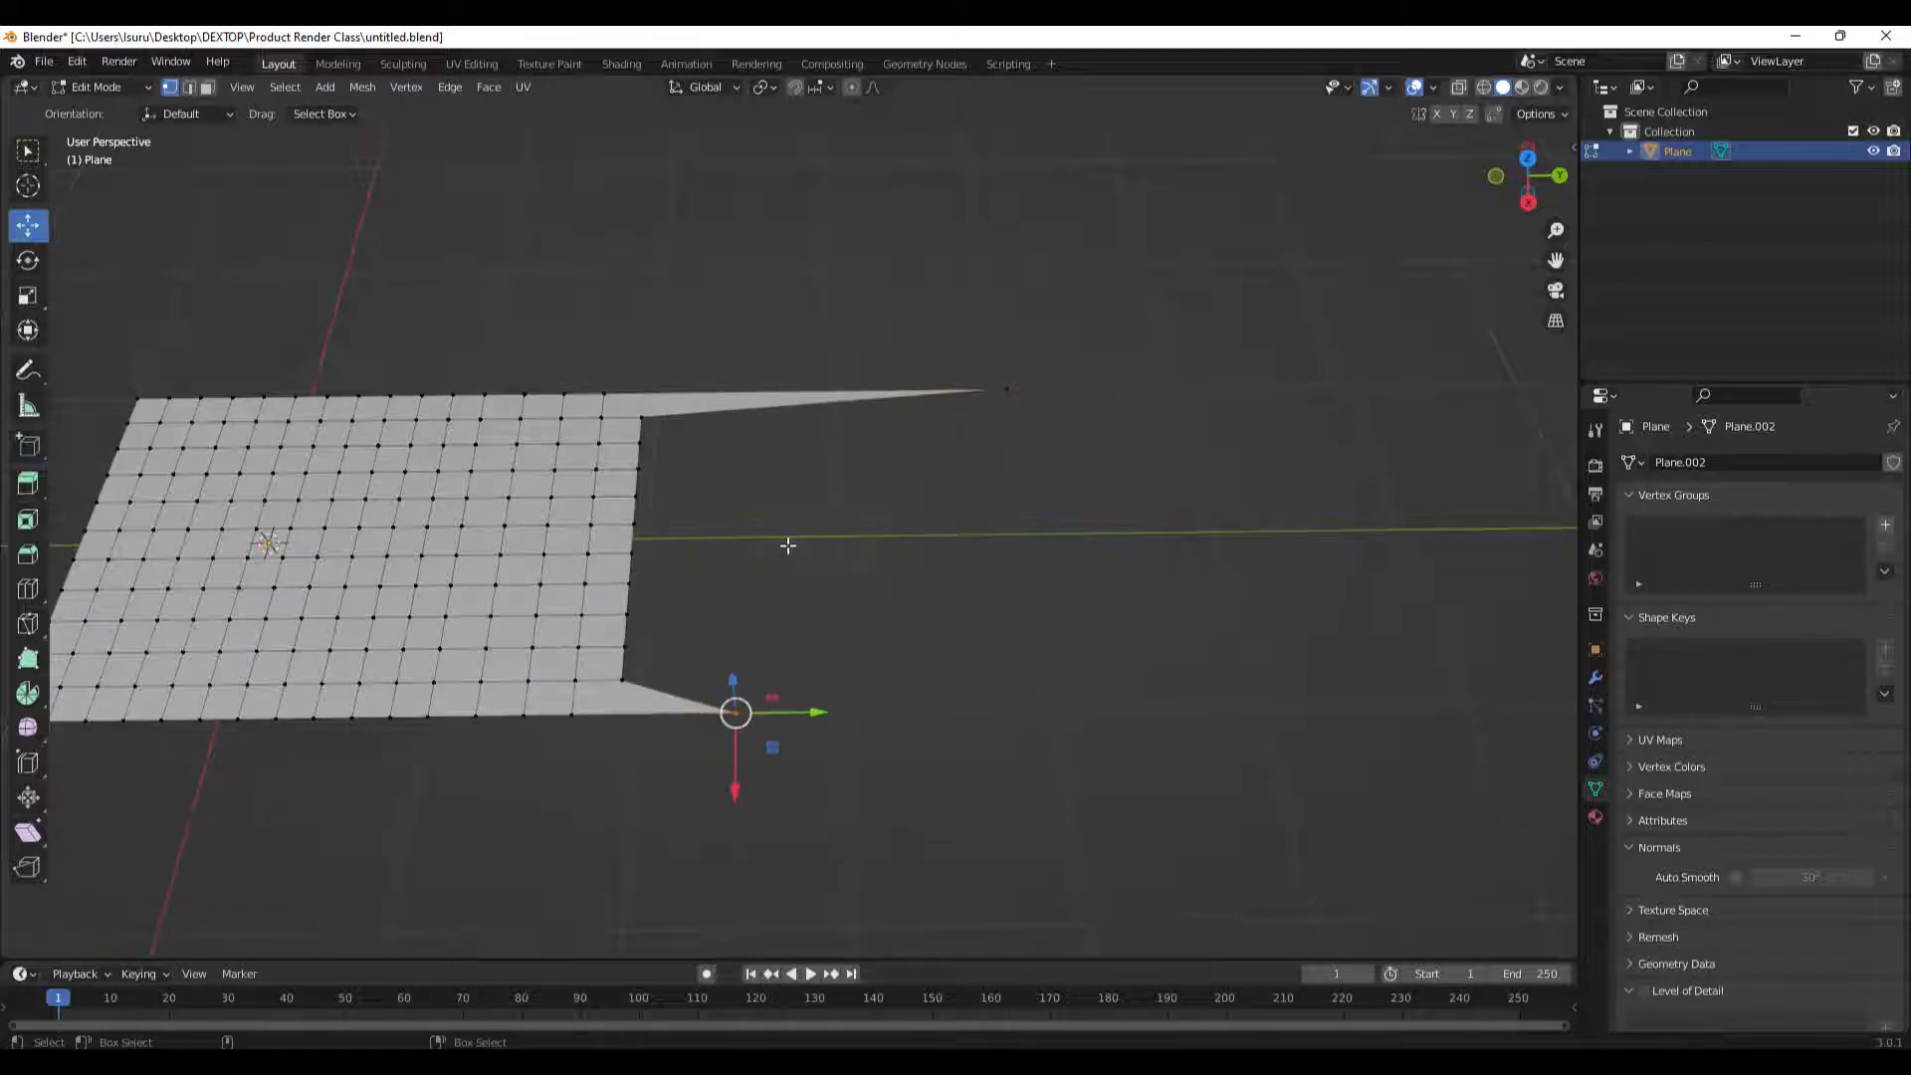
key("ctrl+z")
key("ctrl+z")
Switch to the top orthographic view with the whole extended plane in frame.
middle_click_drag(759, 550, 493, 349)
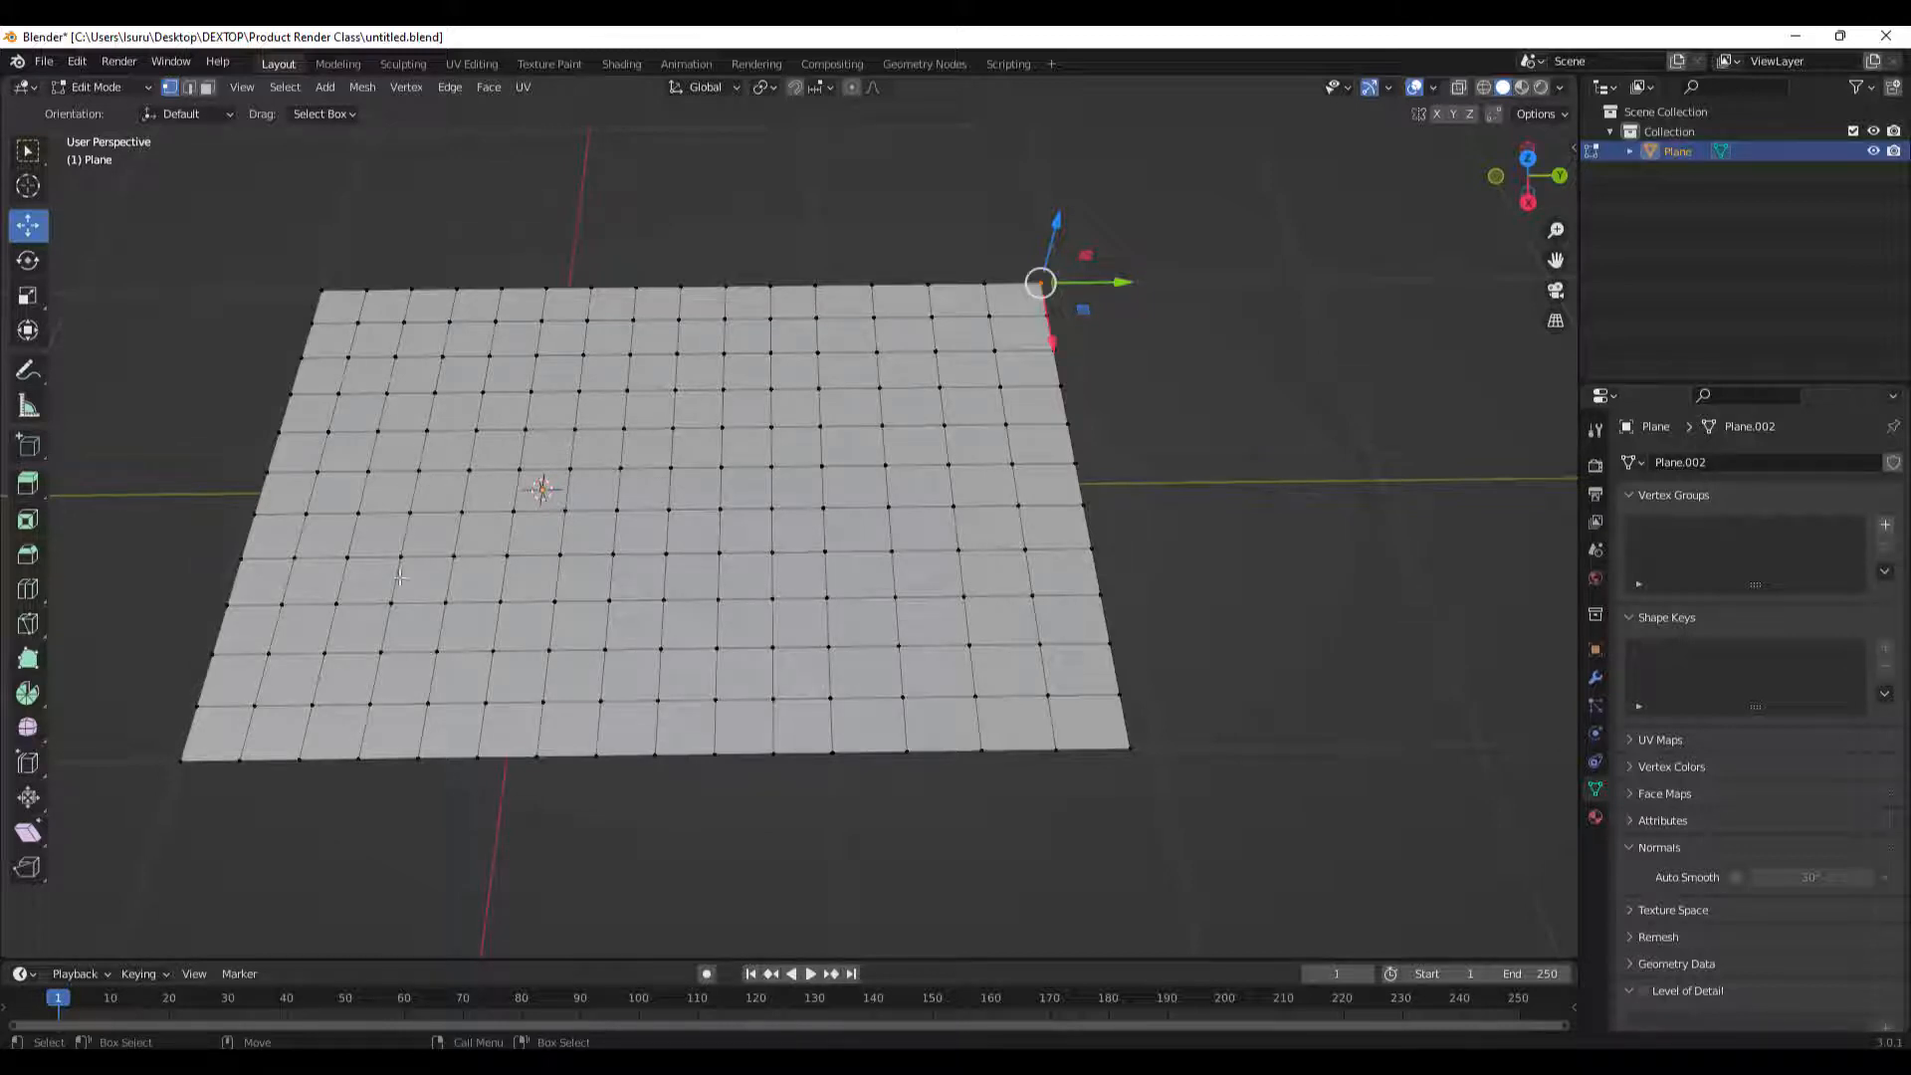
middle_click_drag(574, 556, 842, 362)
left_click(1528, 160)
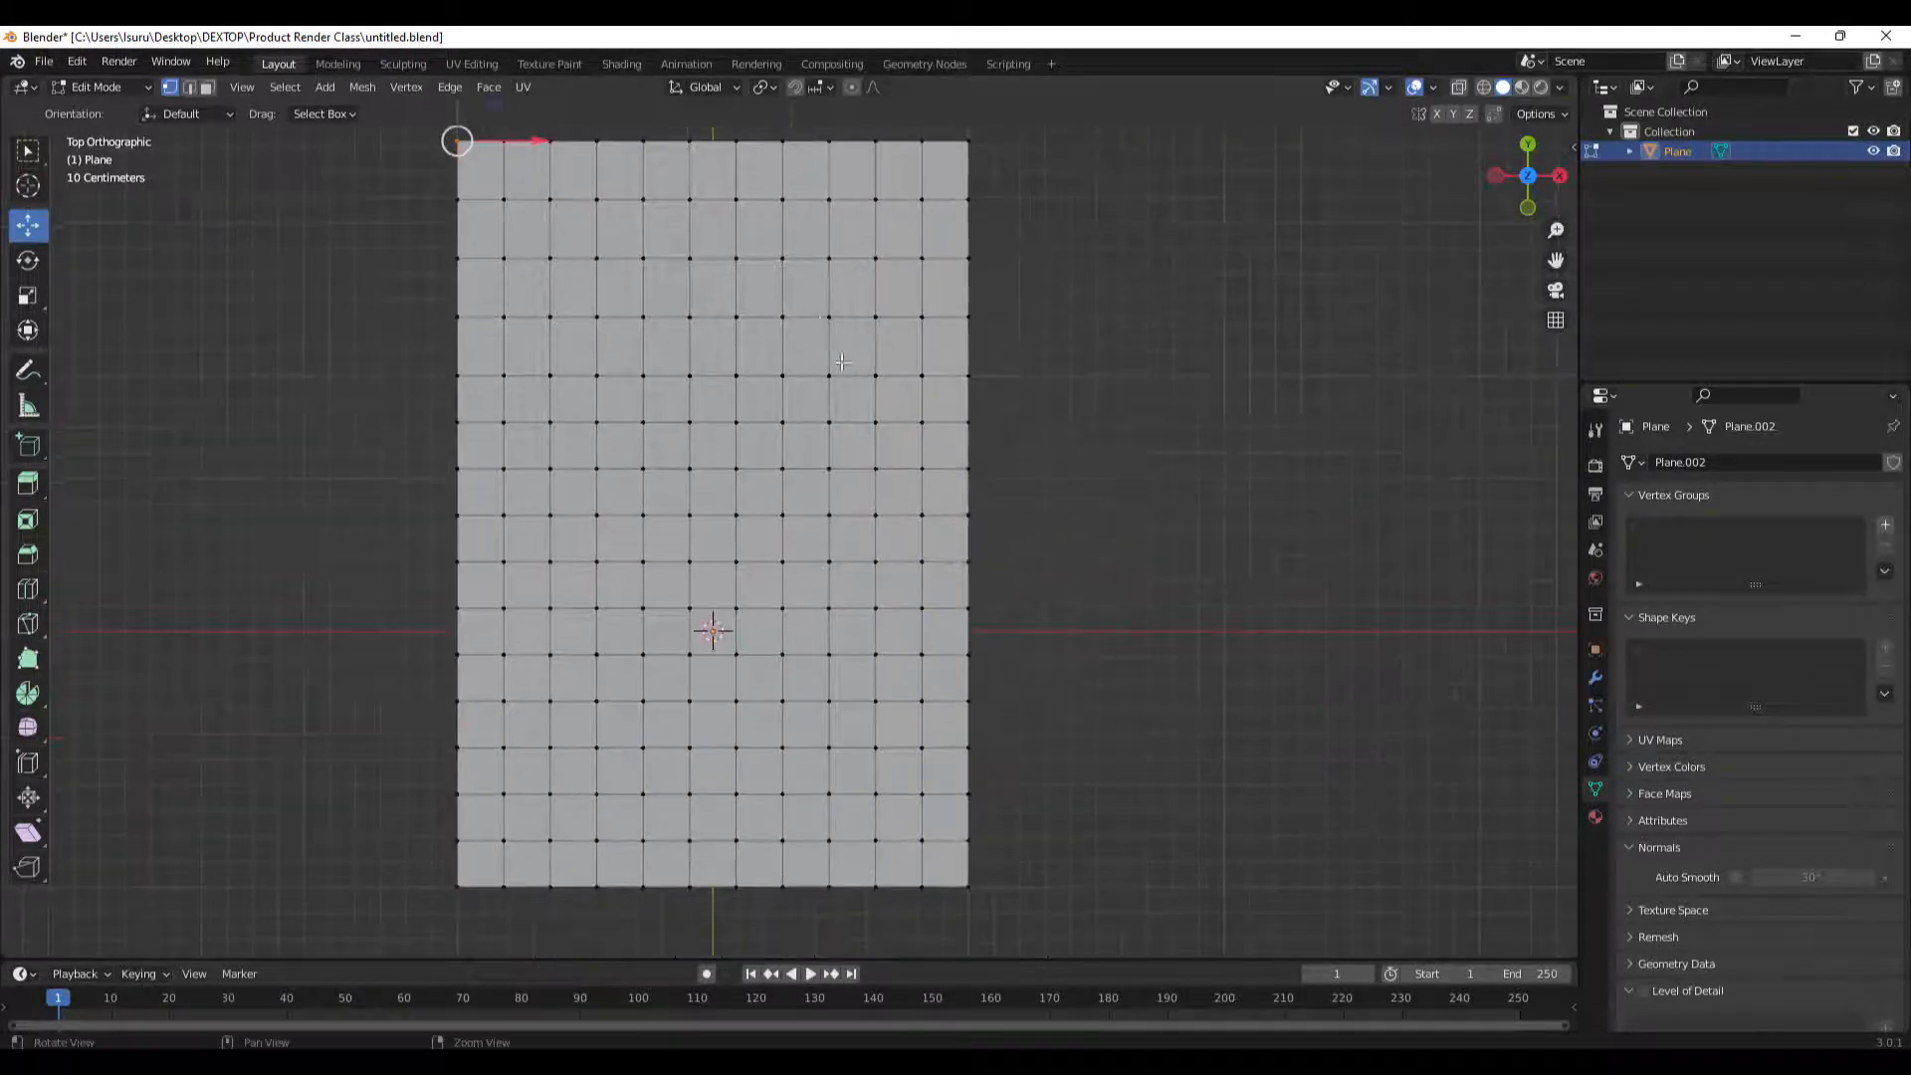
middle_click_drag(803, 455, 753, 471, "shift")
scroll(753, 471, "down", 1)
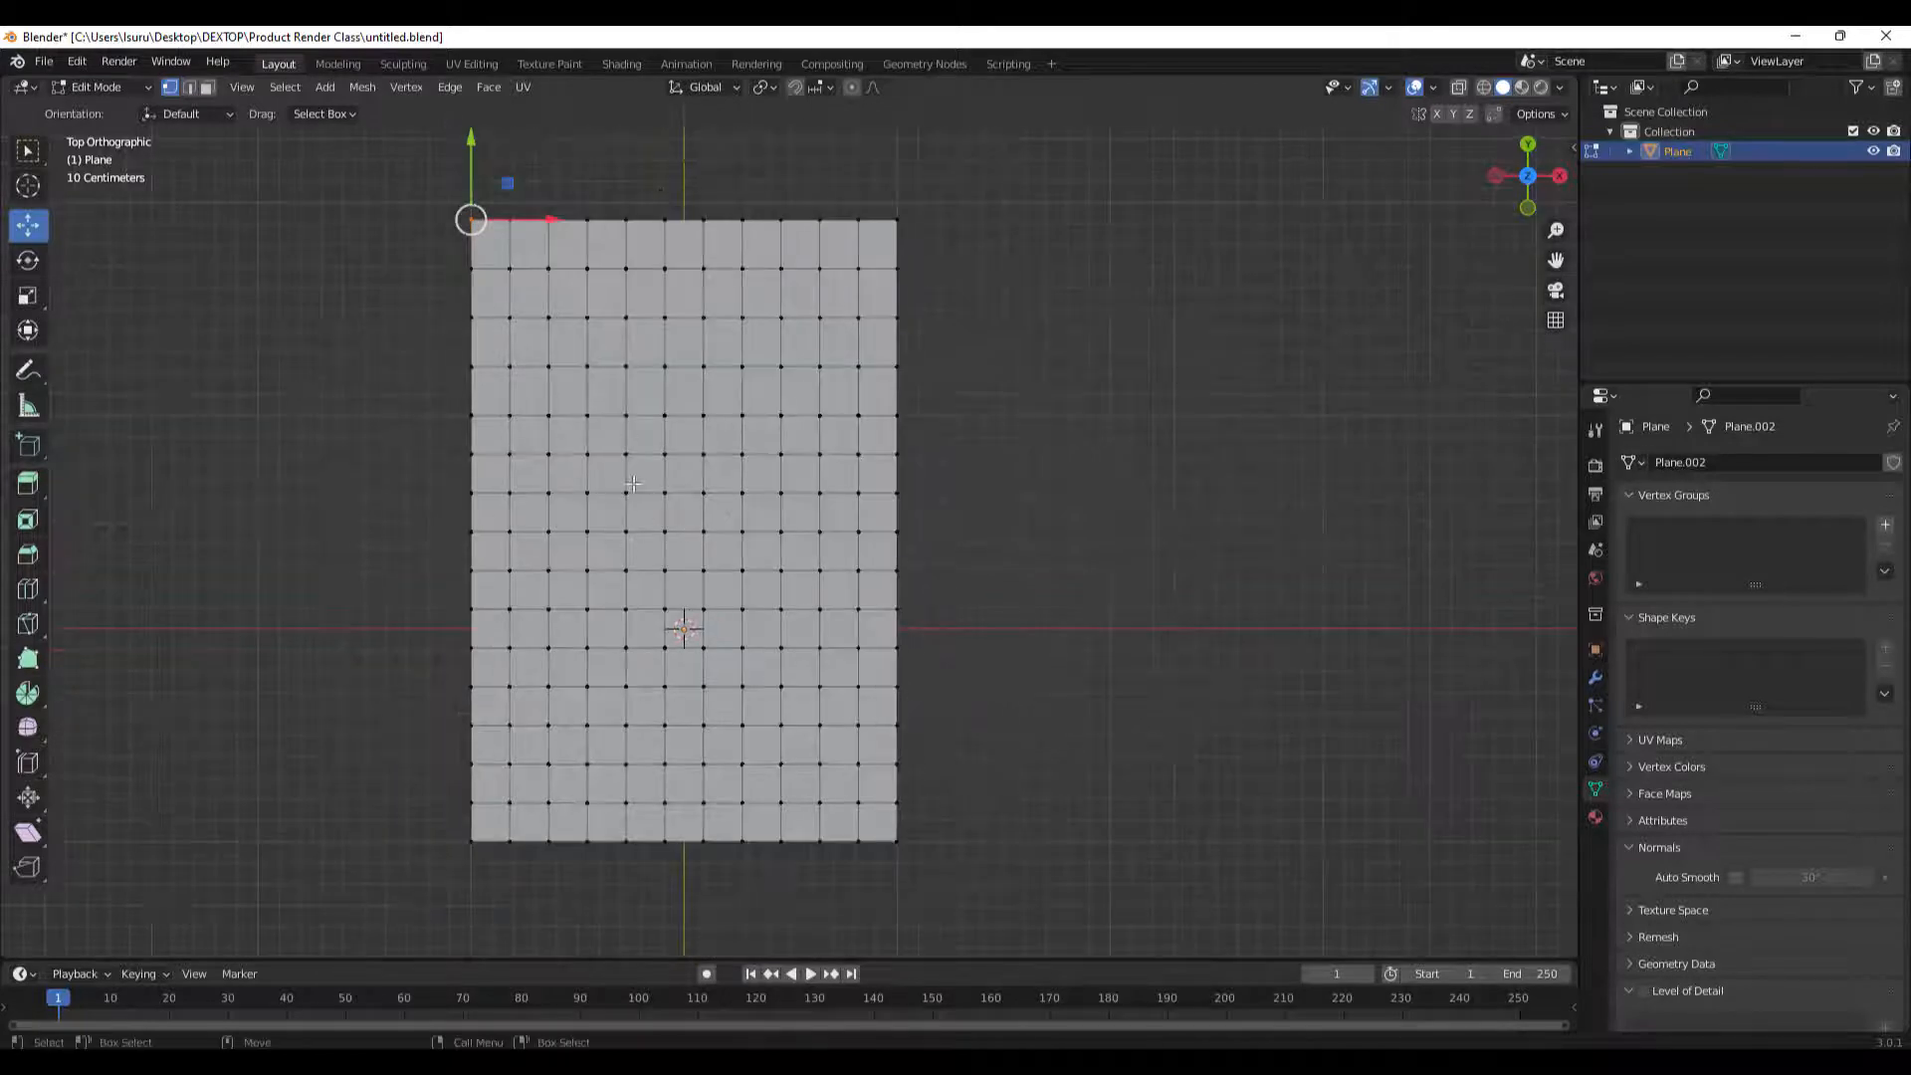
Activate Select Box and select a four-by-four block of vertices near the plane's upper-left corner.
left_click(392, 470)
left_click(31, 156)
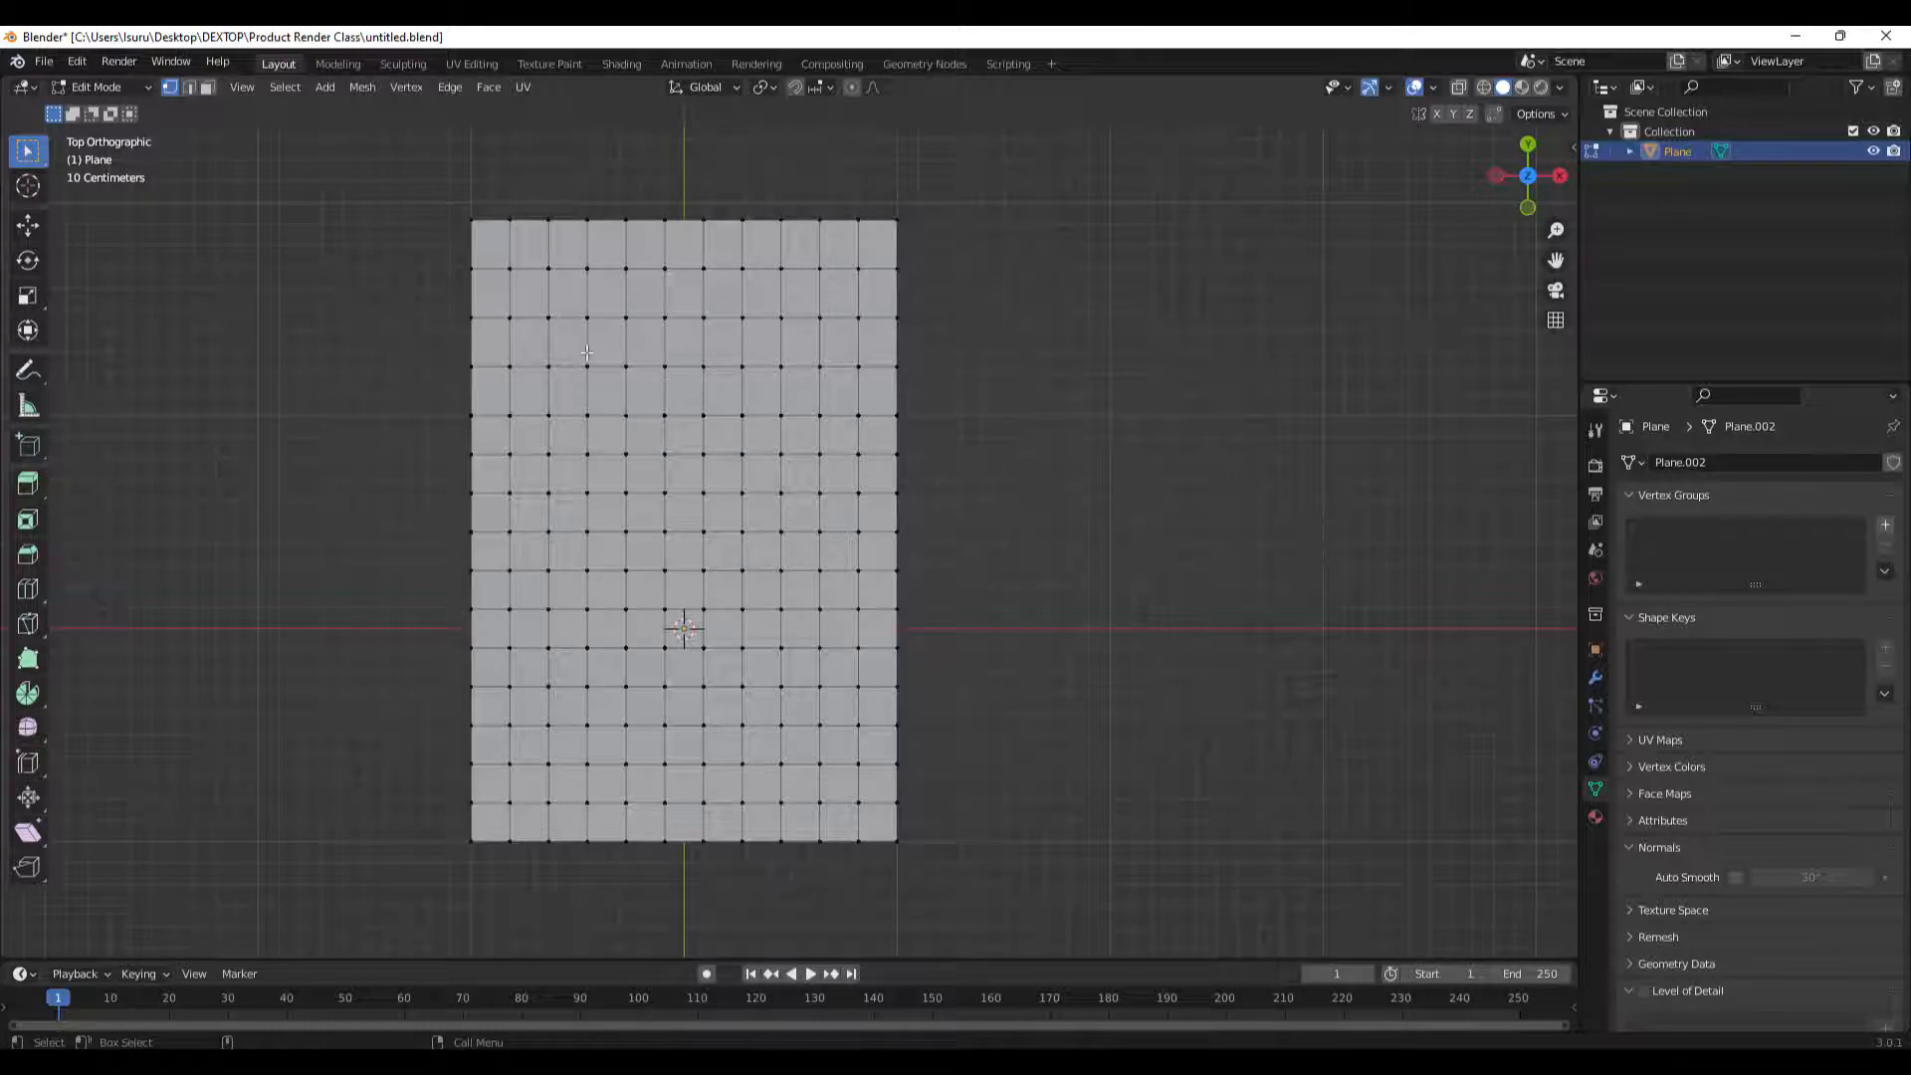
left_click_drag(533, 260, 685, 432)
scroll(818, 462, "up", 2)
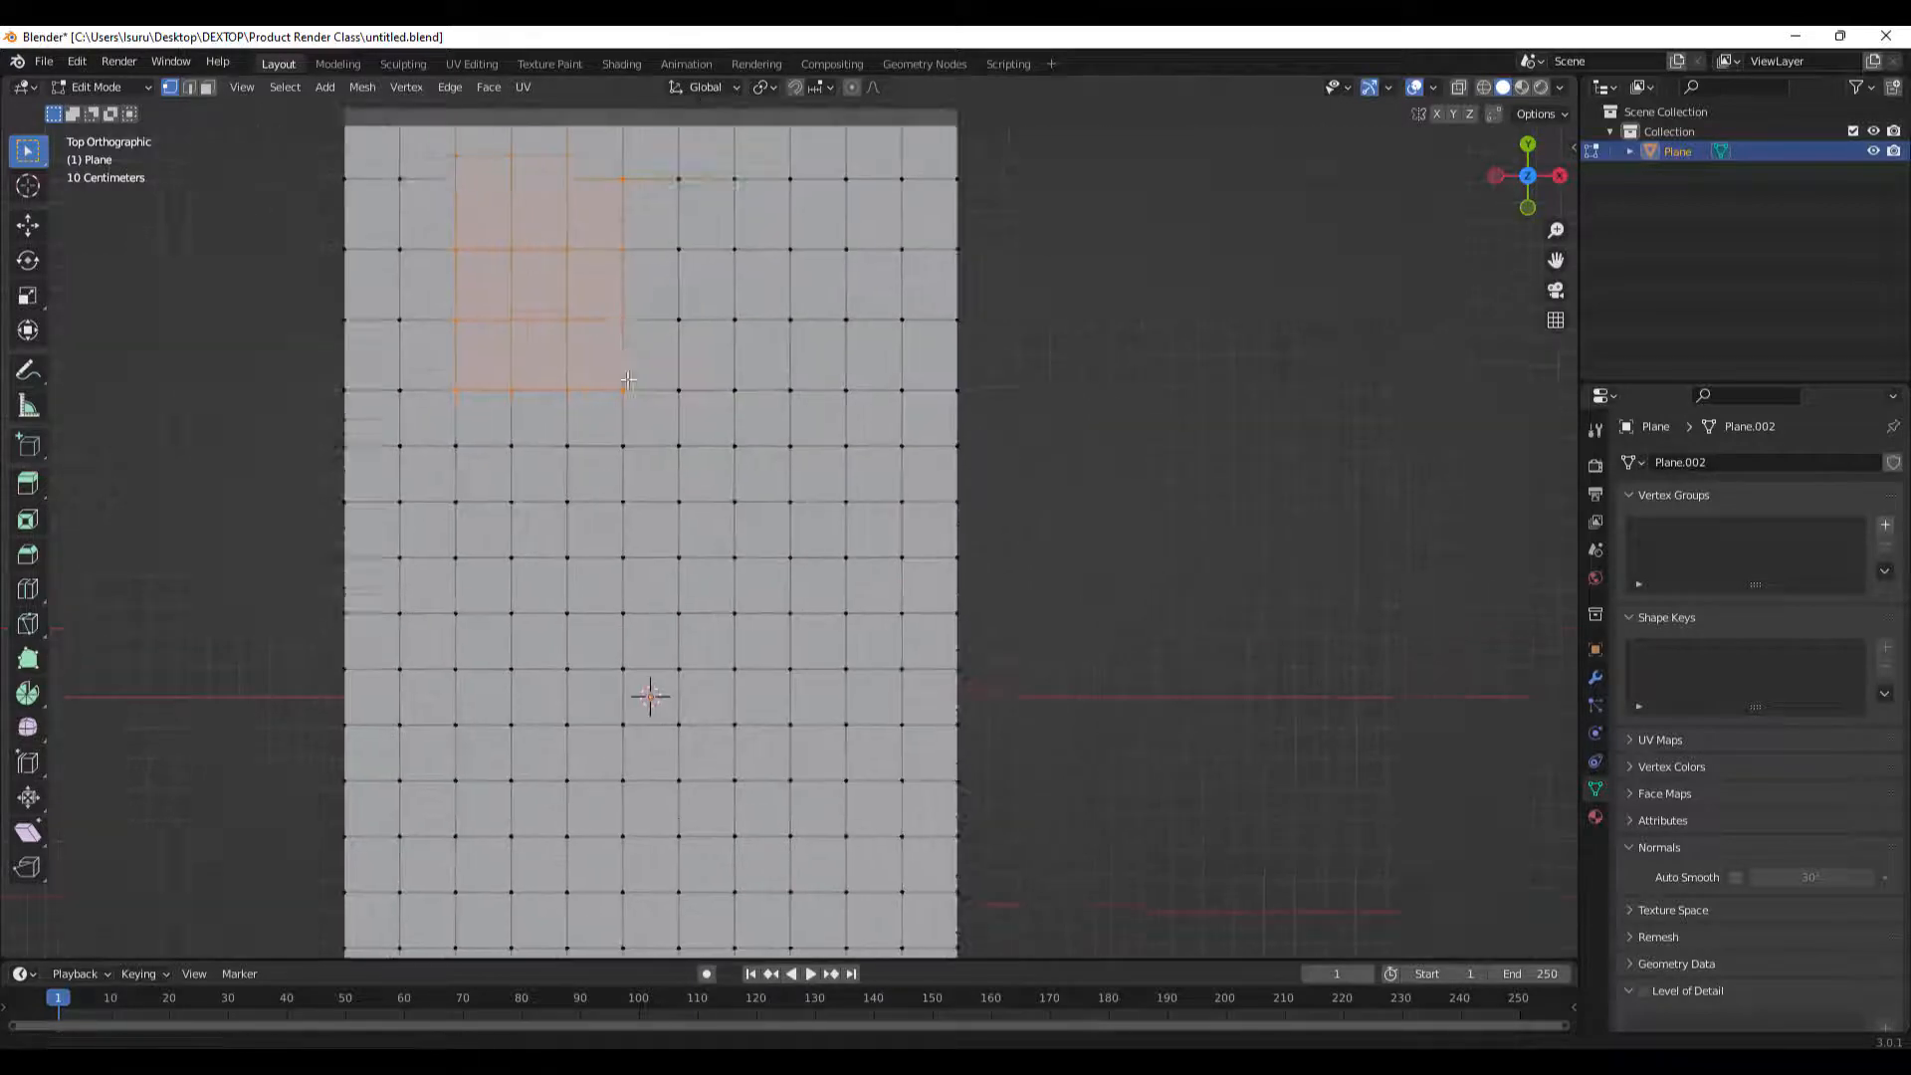
middle_click_drag(550, 300, 648, 502, "shift")
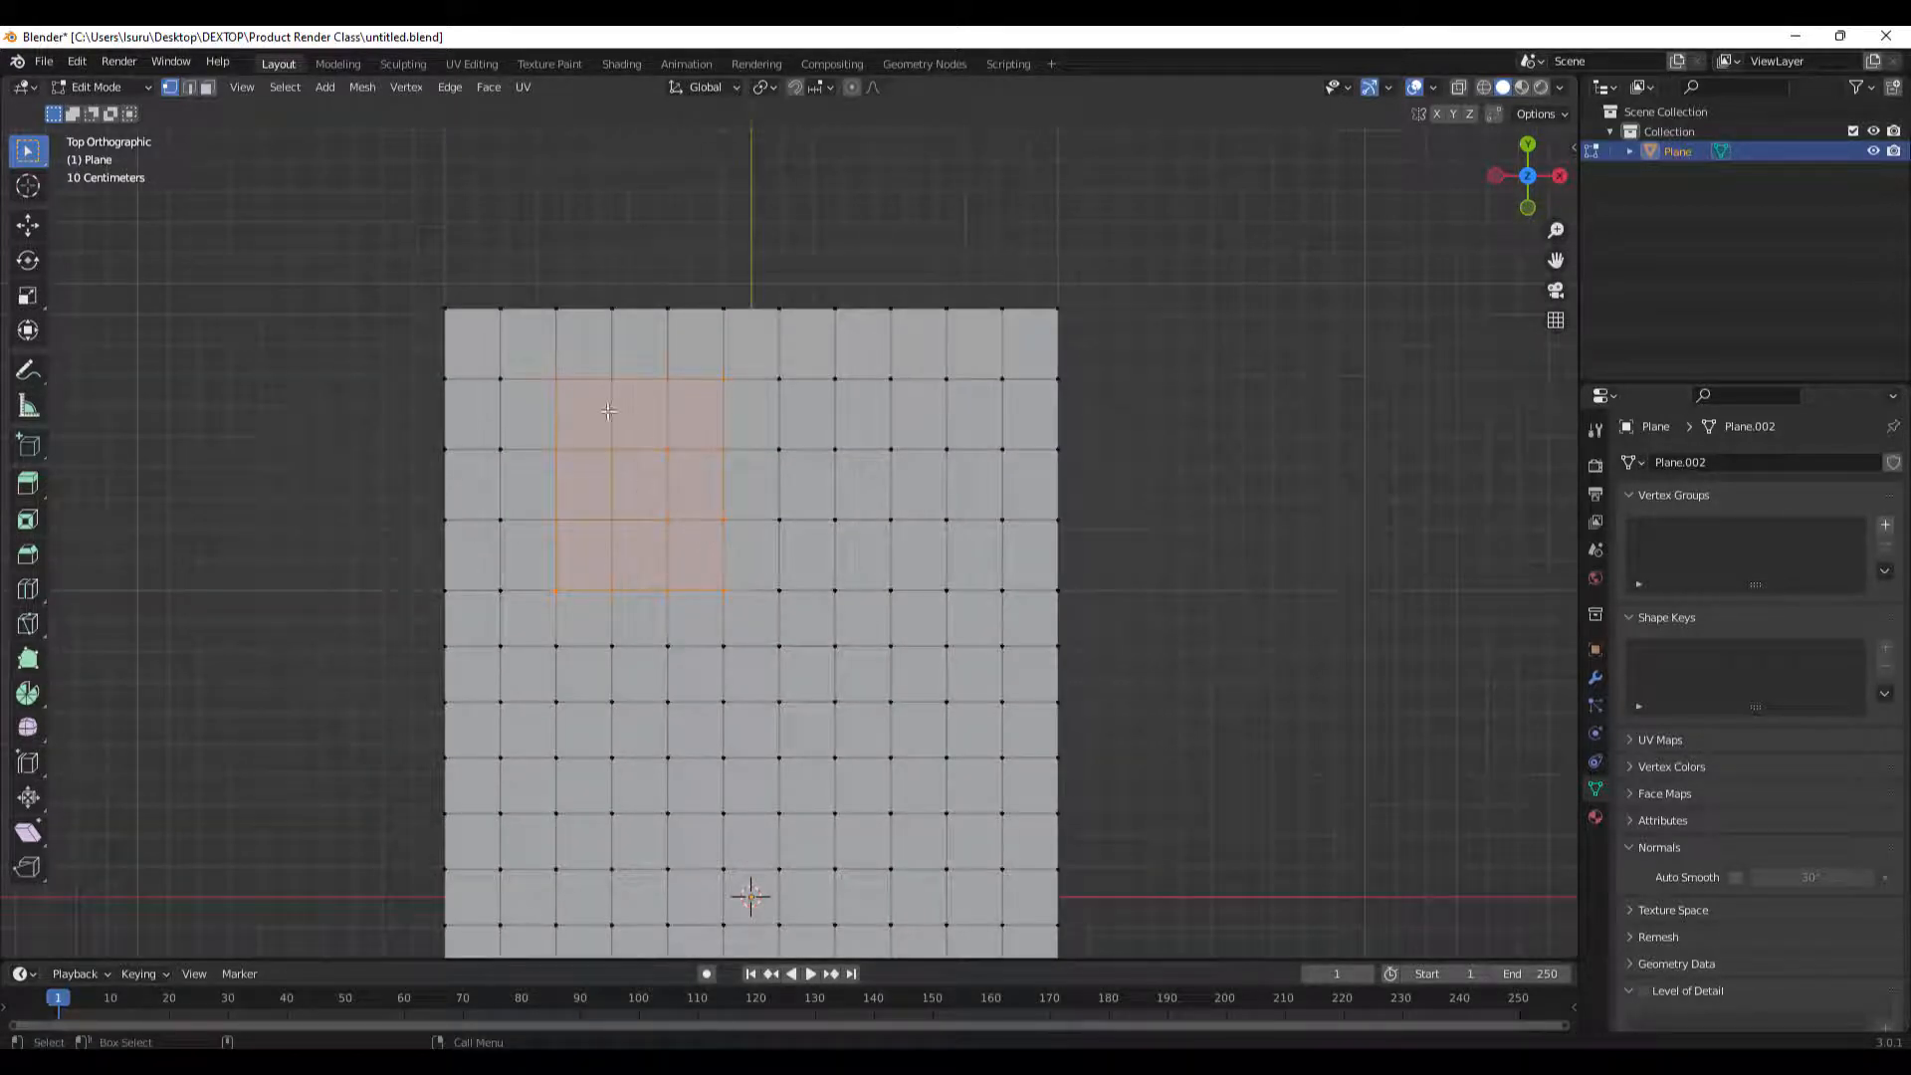
scroll(708, 544, "down", 2)
middle_click_drag(708, 544, 713, 456, "shift")
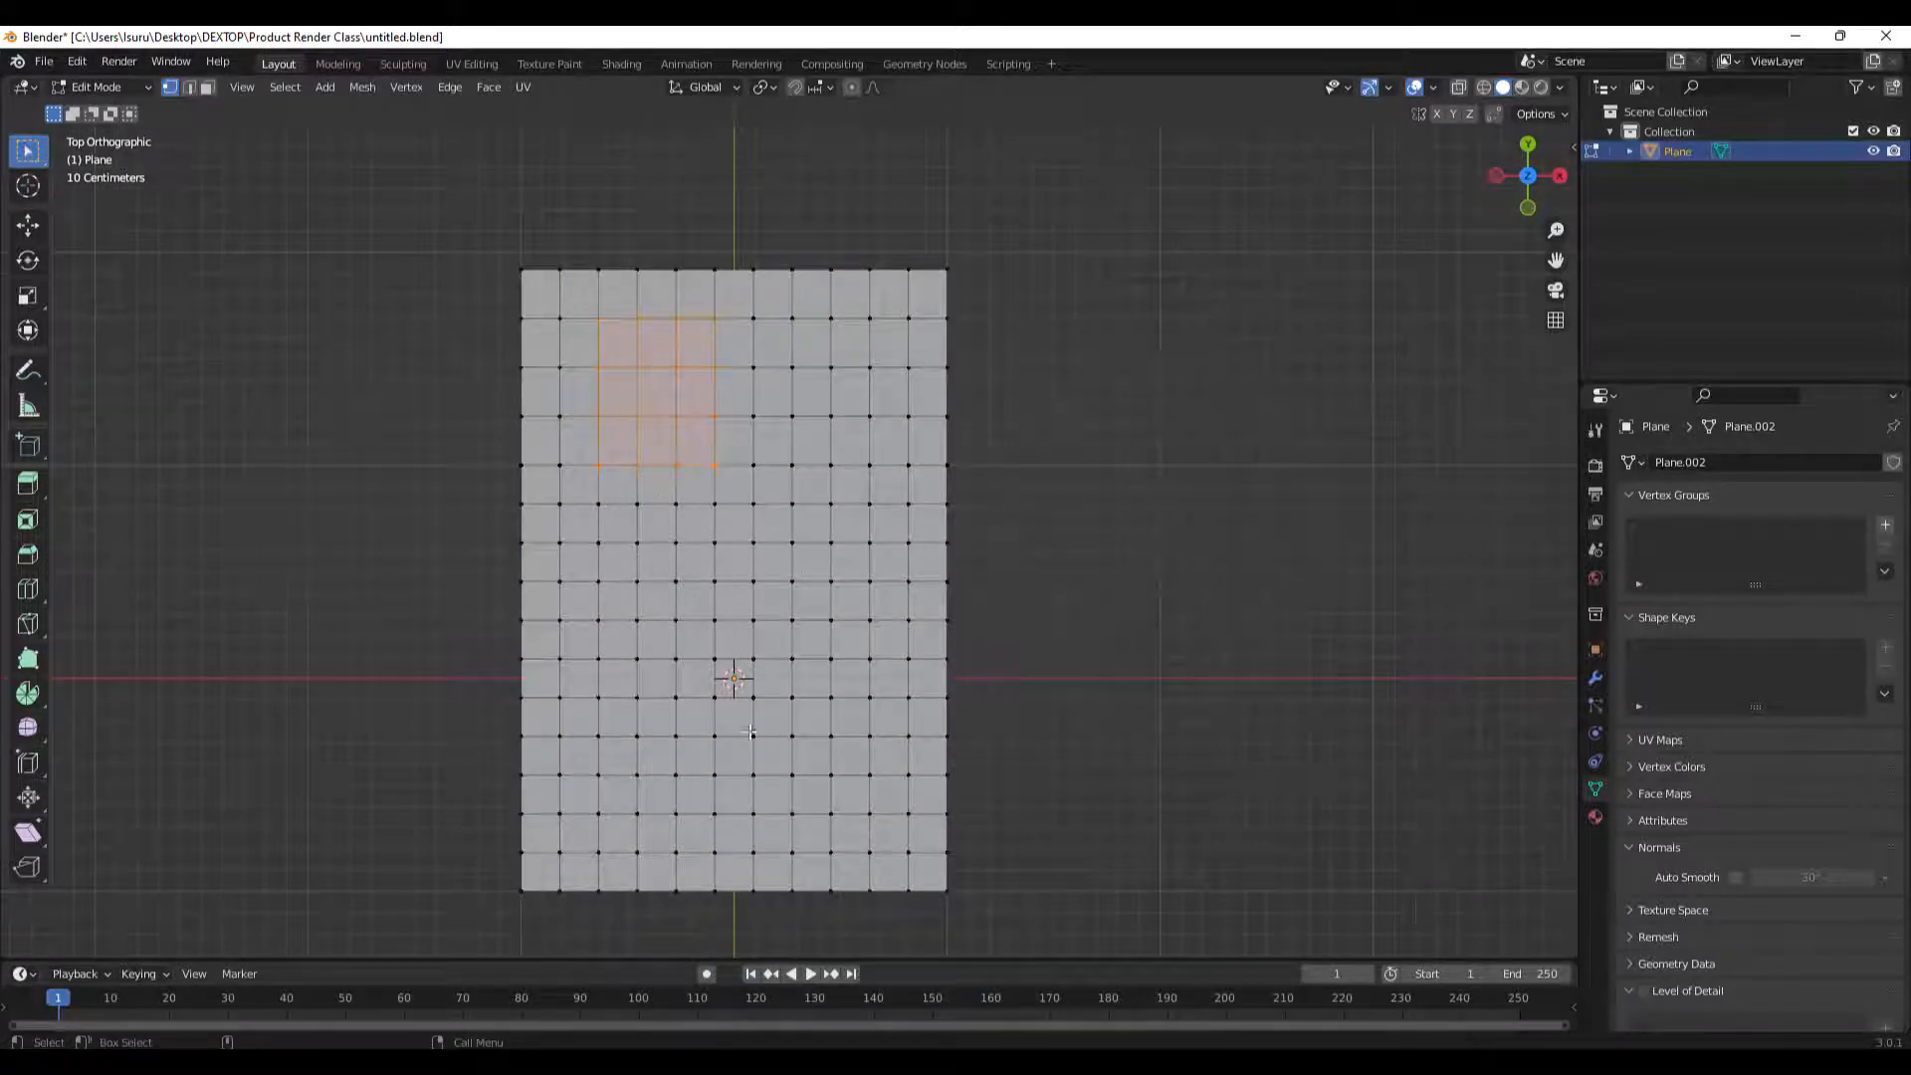
Box-select a four-by-four block of vertices among the square faces in the lower-left part of the plane instead.
left_click_drag(587, 647, 702, 766)
scroll(688, 698, "up", 2)
middle_click_drag(464, 785, 483, 603, "shift")
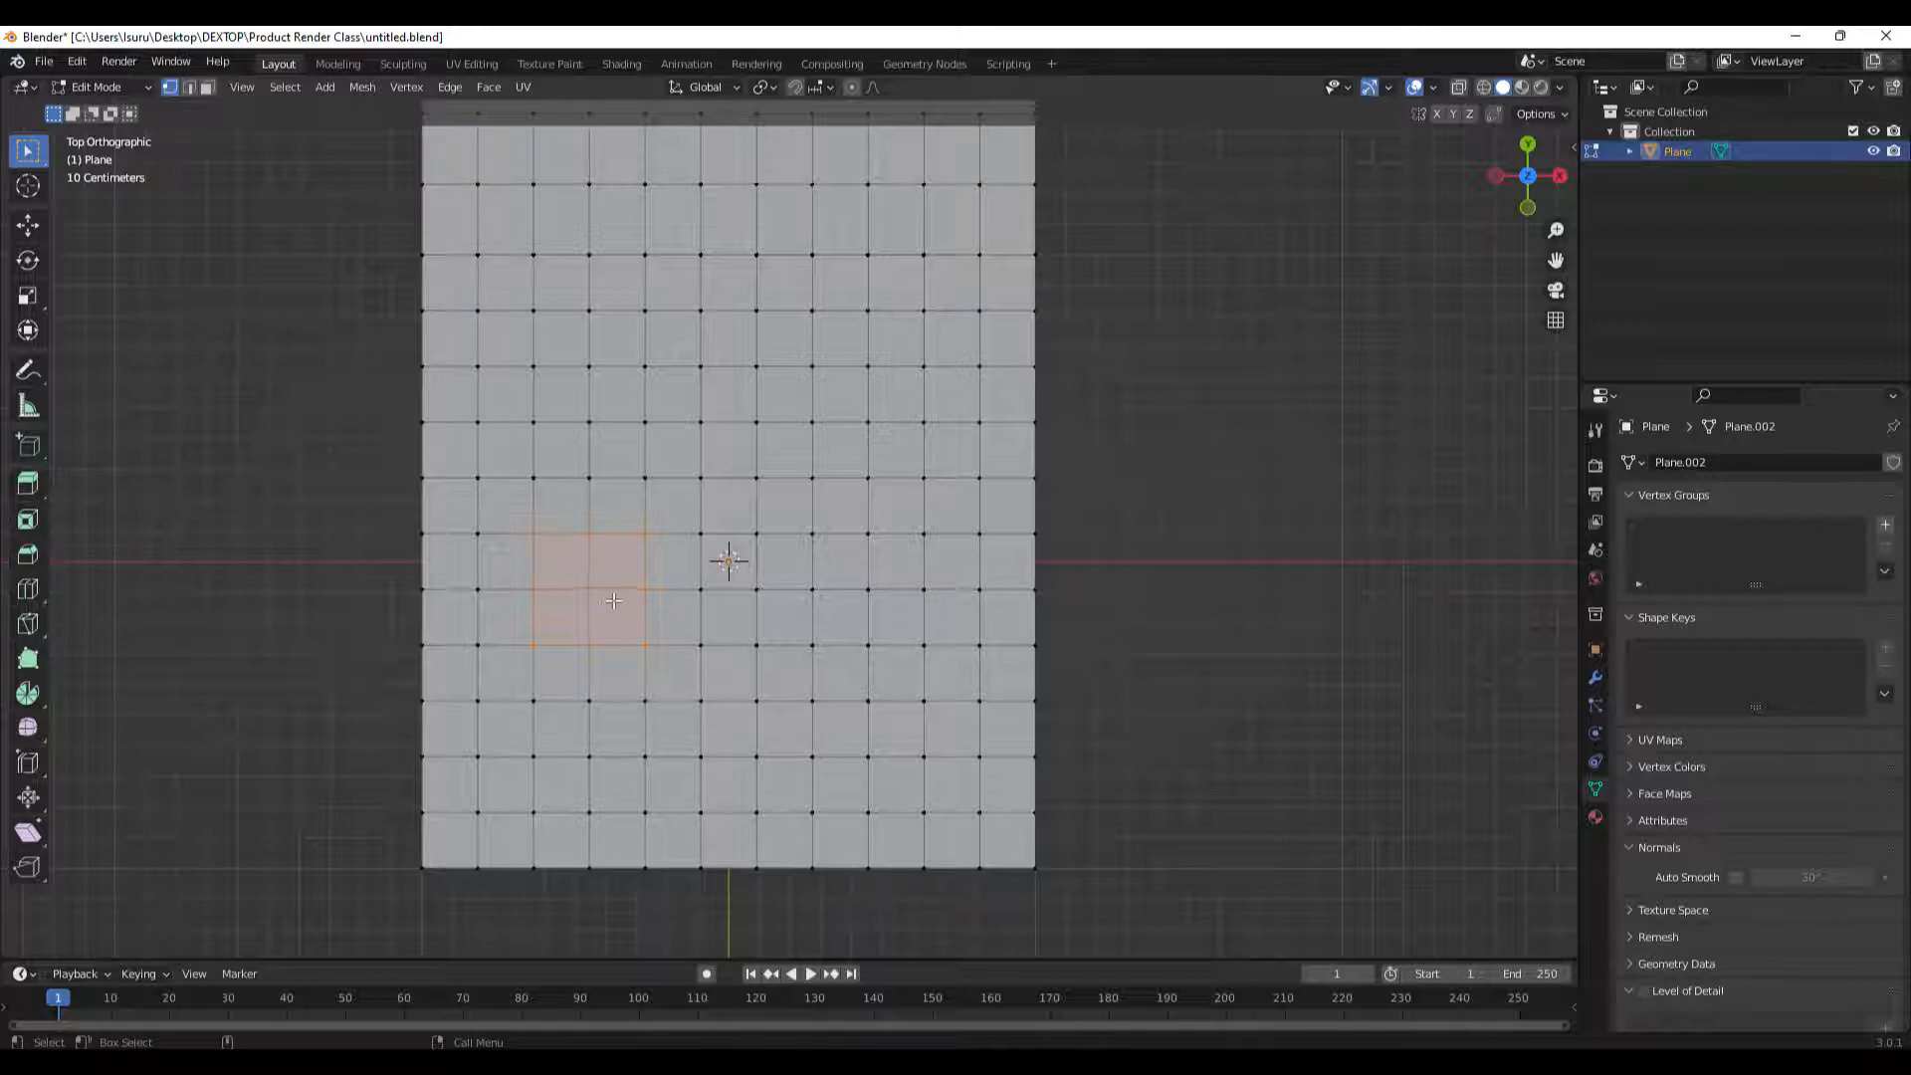
left_click_drag(520, 517, 677, 705)
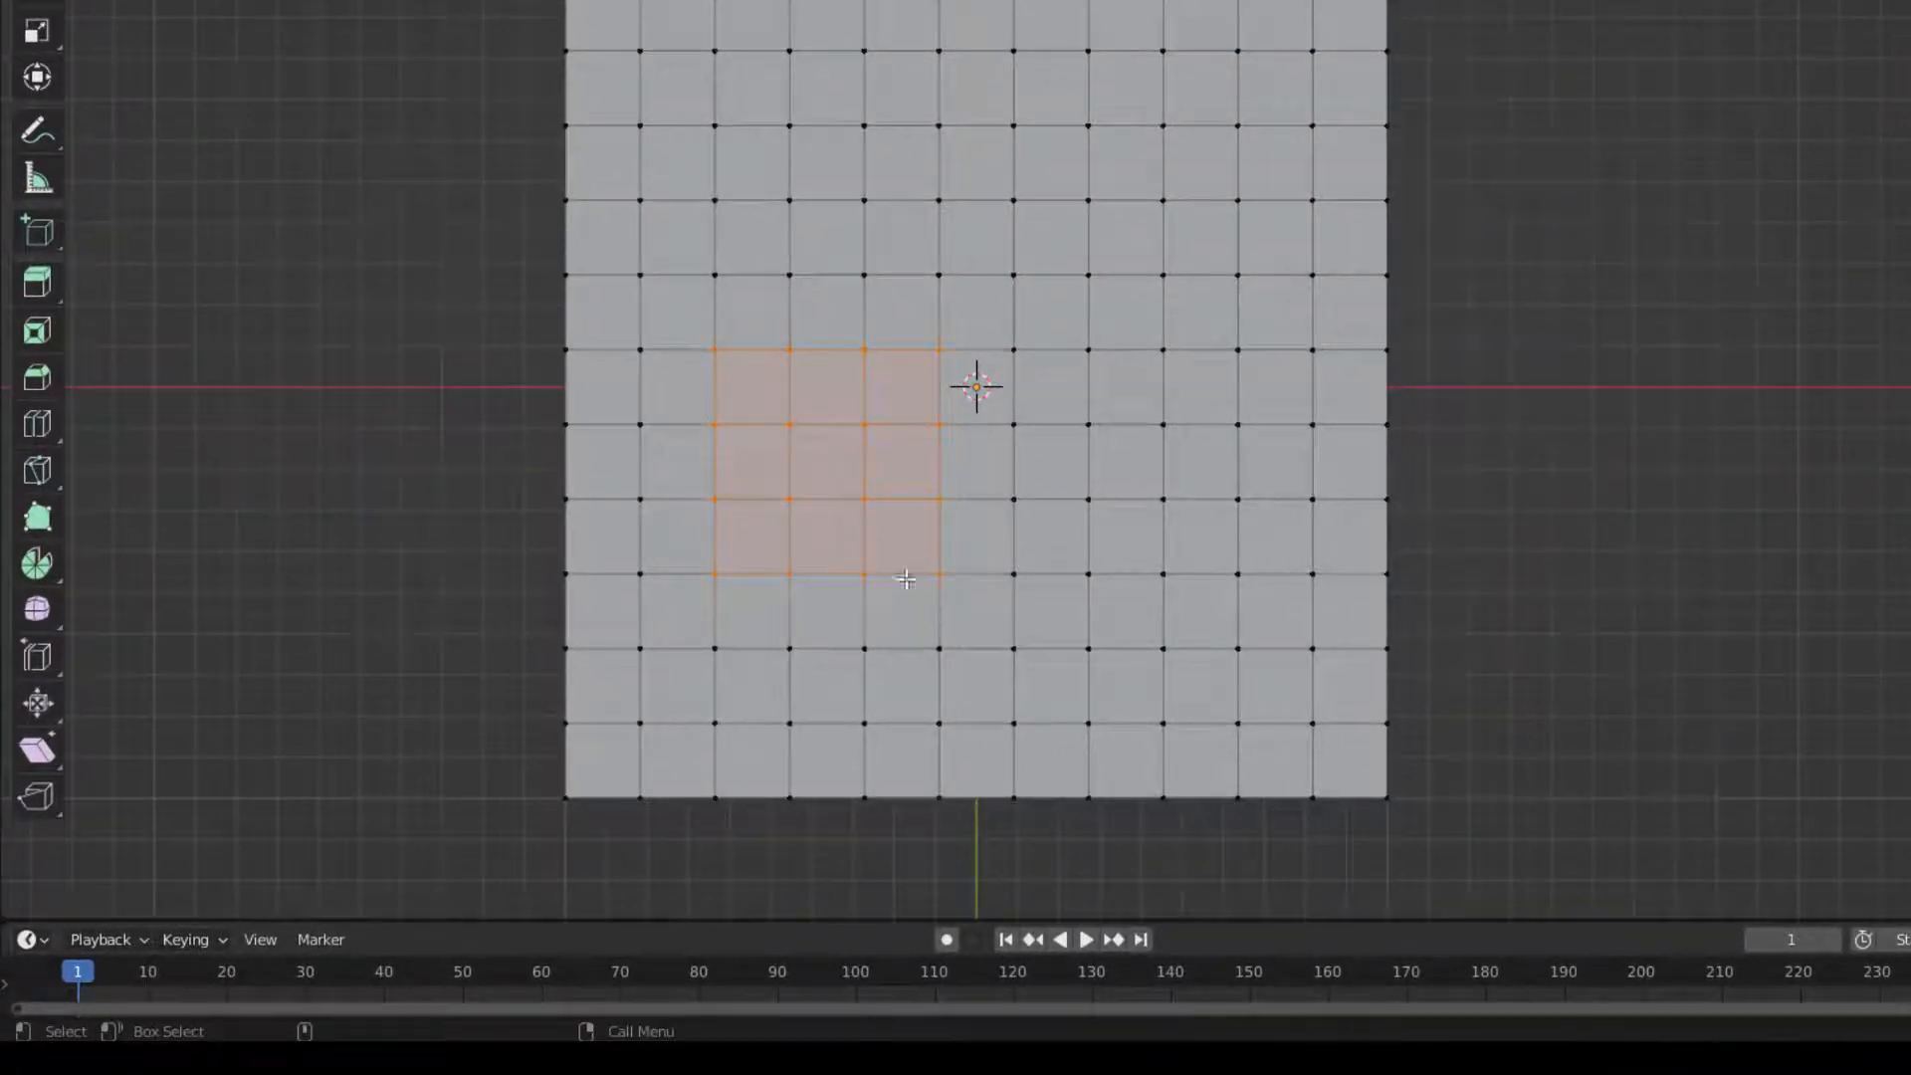
Apply LoopTools Circle to the selected block of vertices and view the result in perspective.
right_click(850, 452)
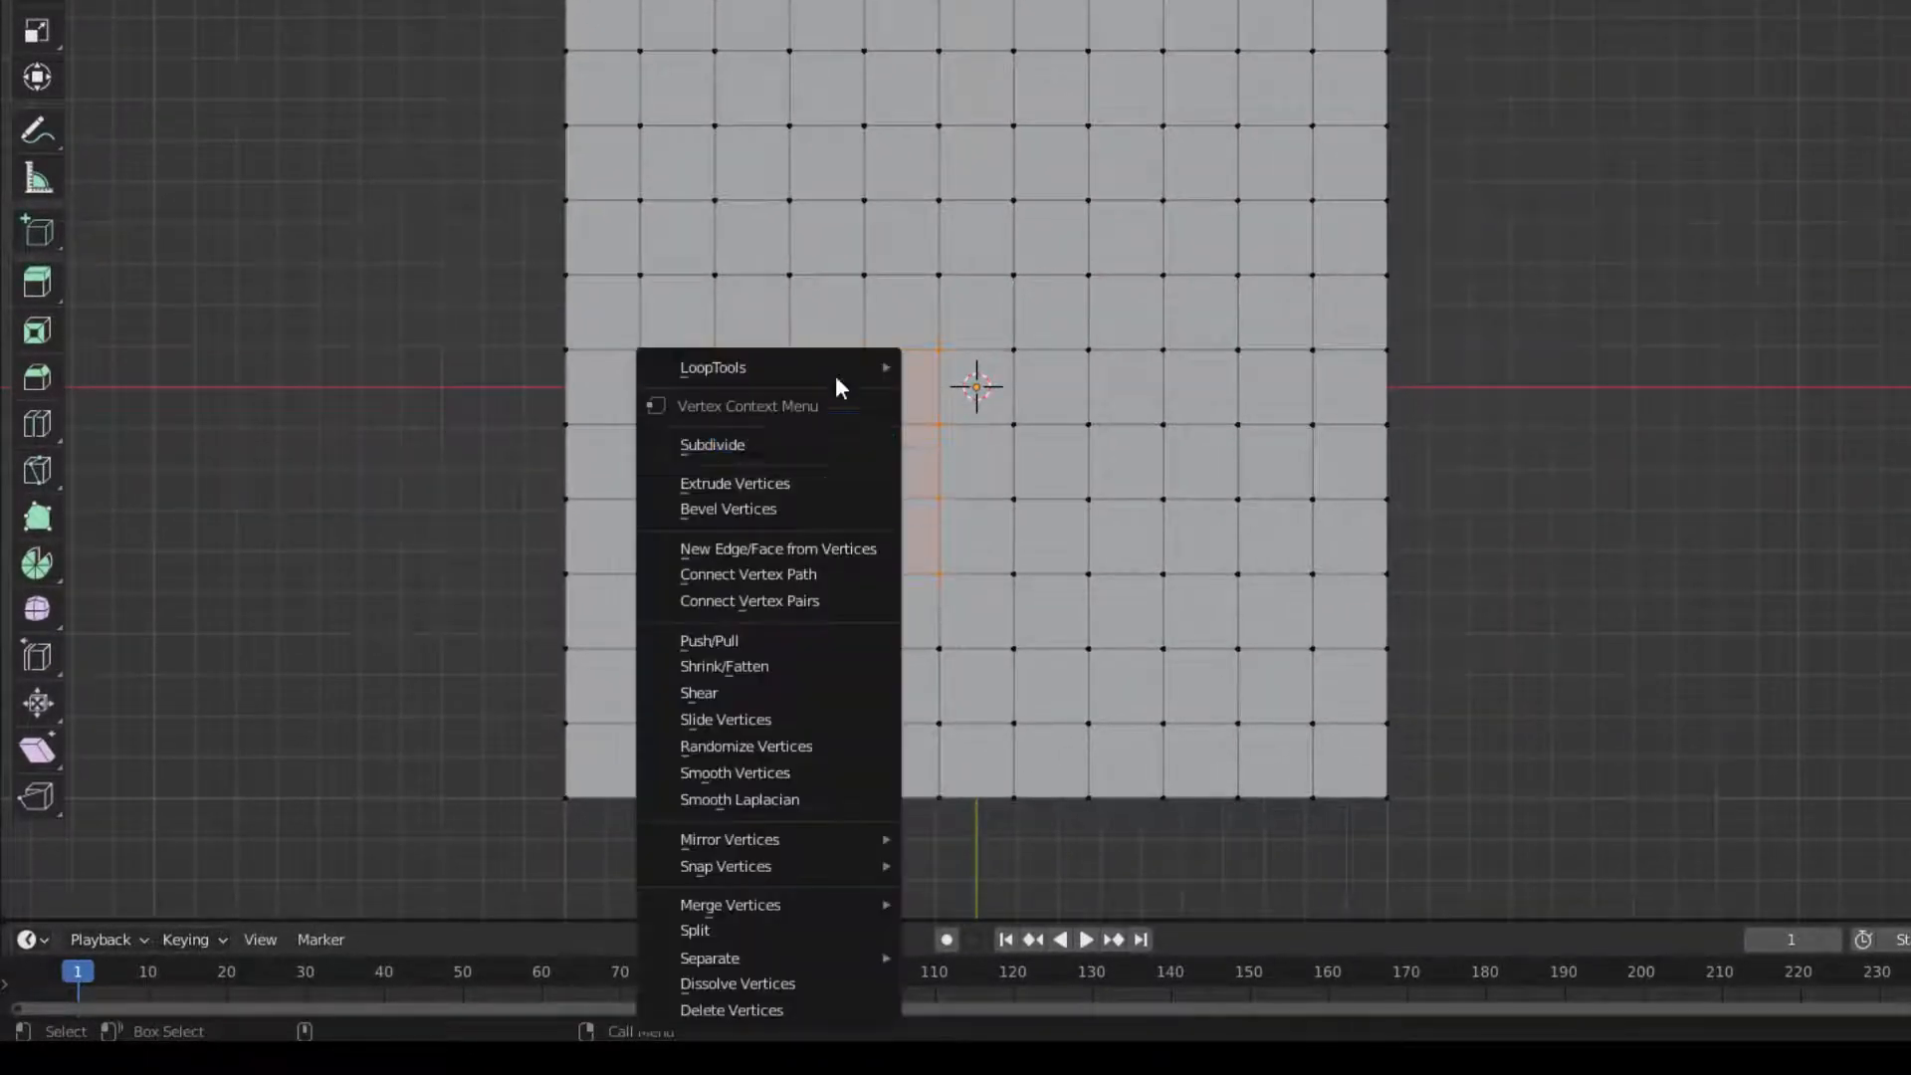
mouse_move(832, 372)
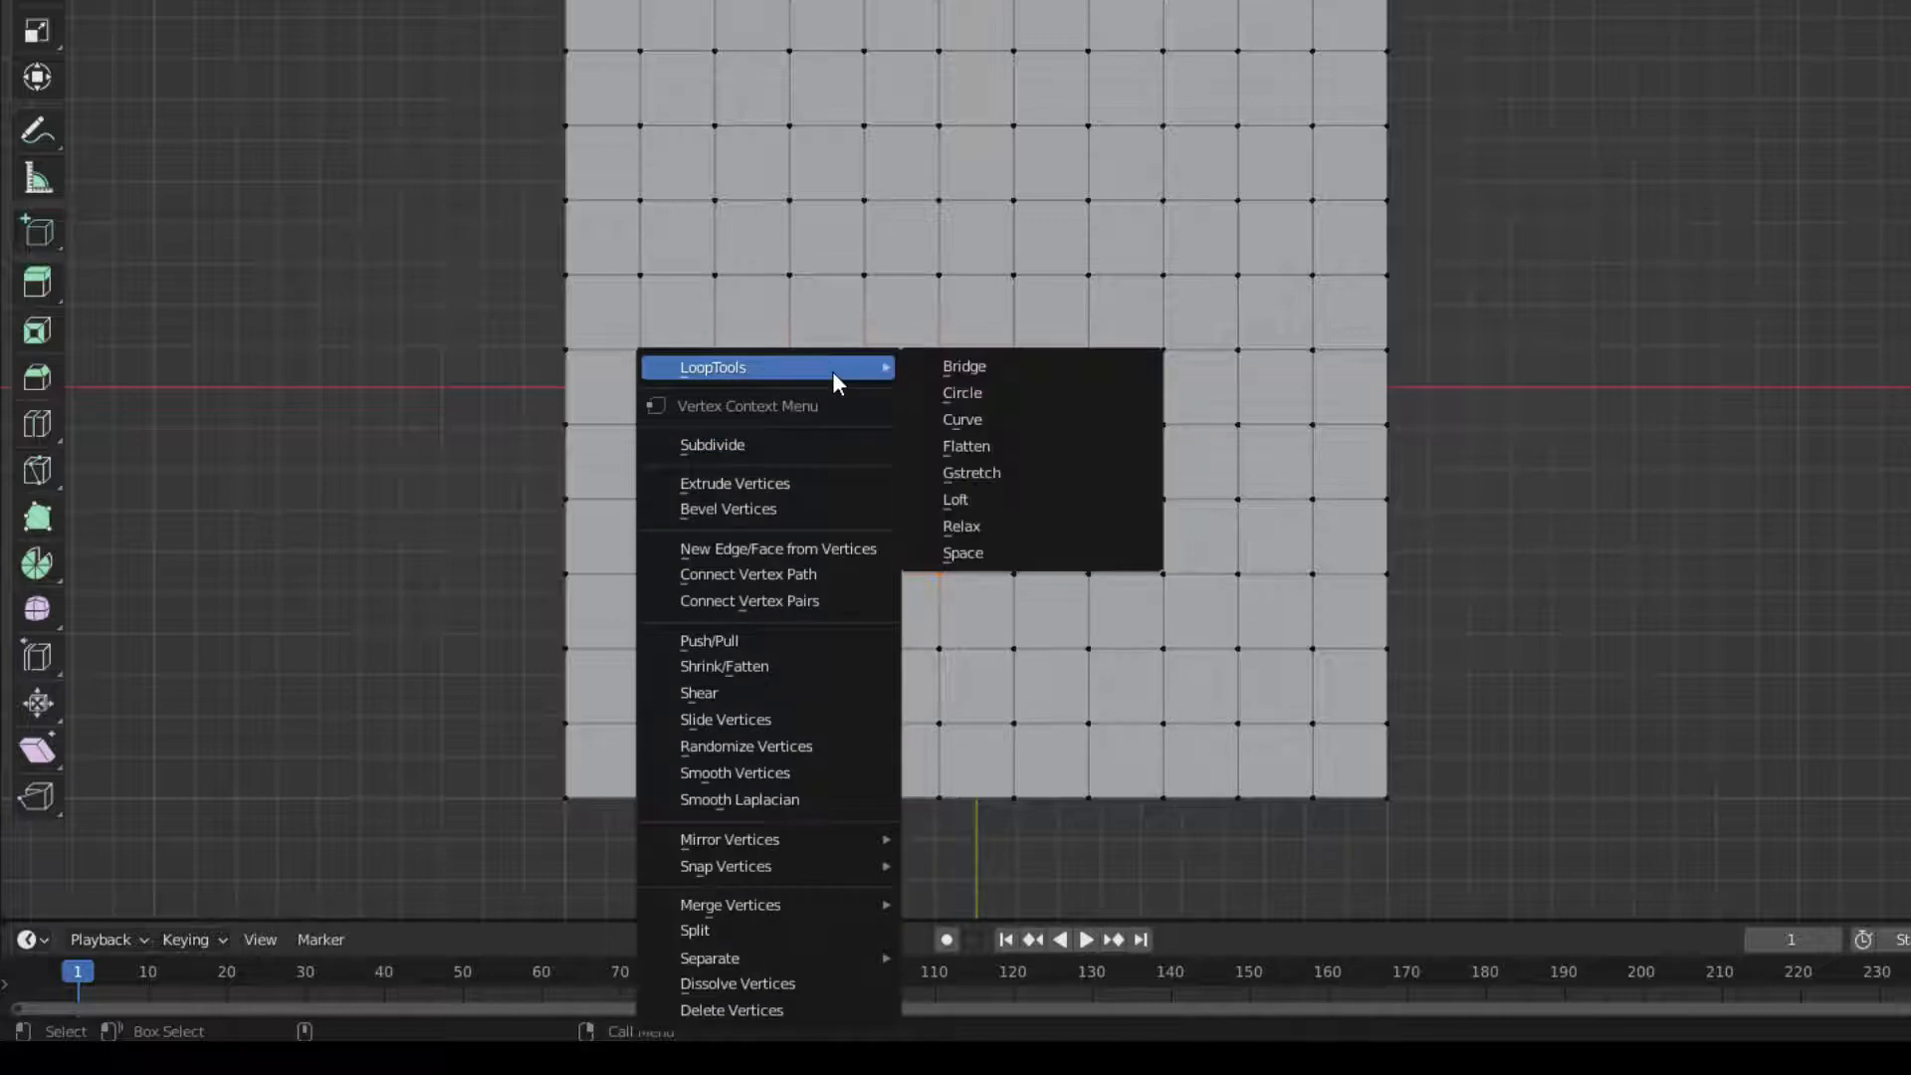
left_click(966, 396)
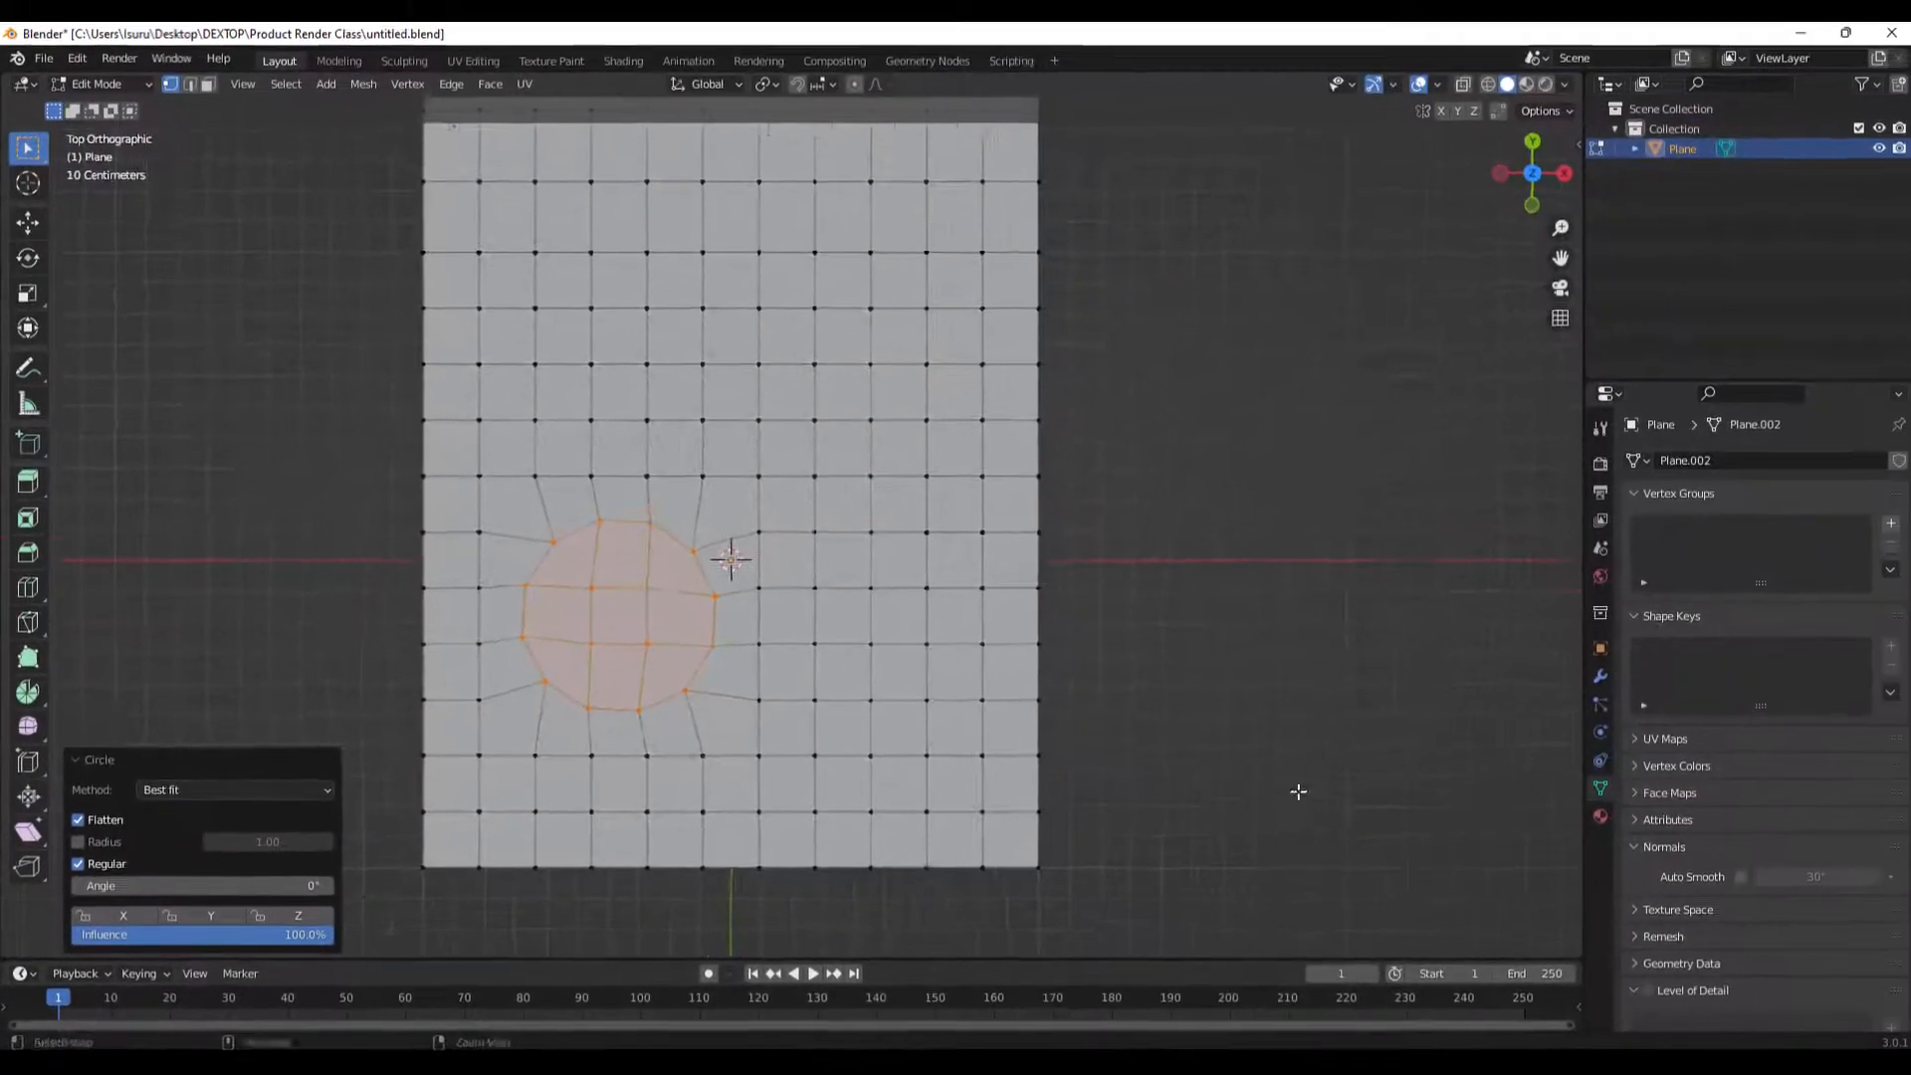
middle_click_drag(1738, 692, 1576, 563)
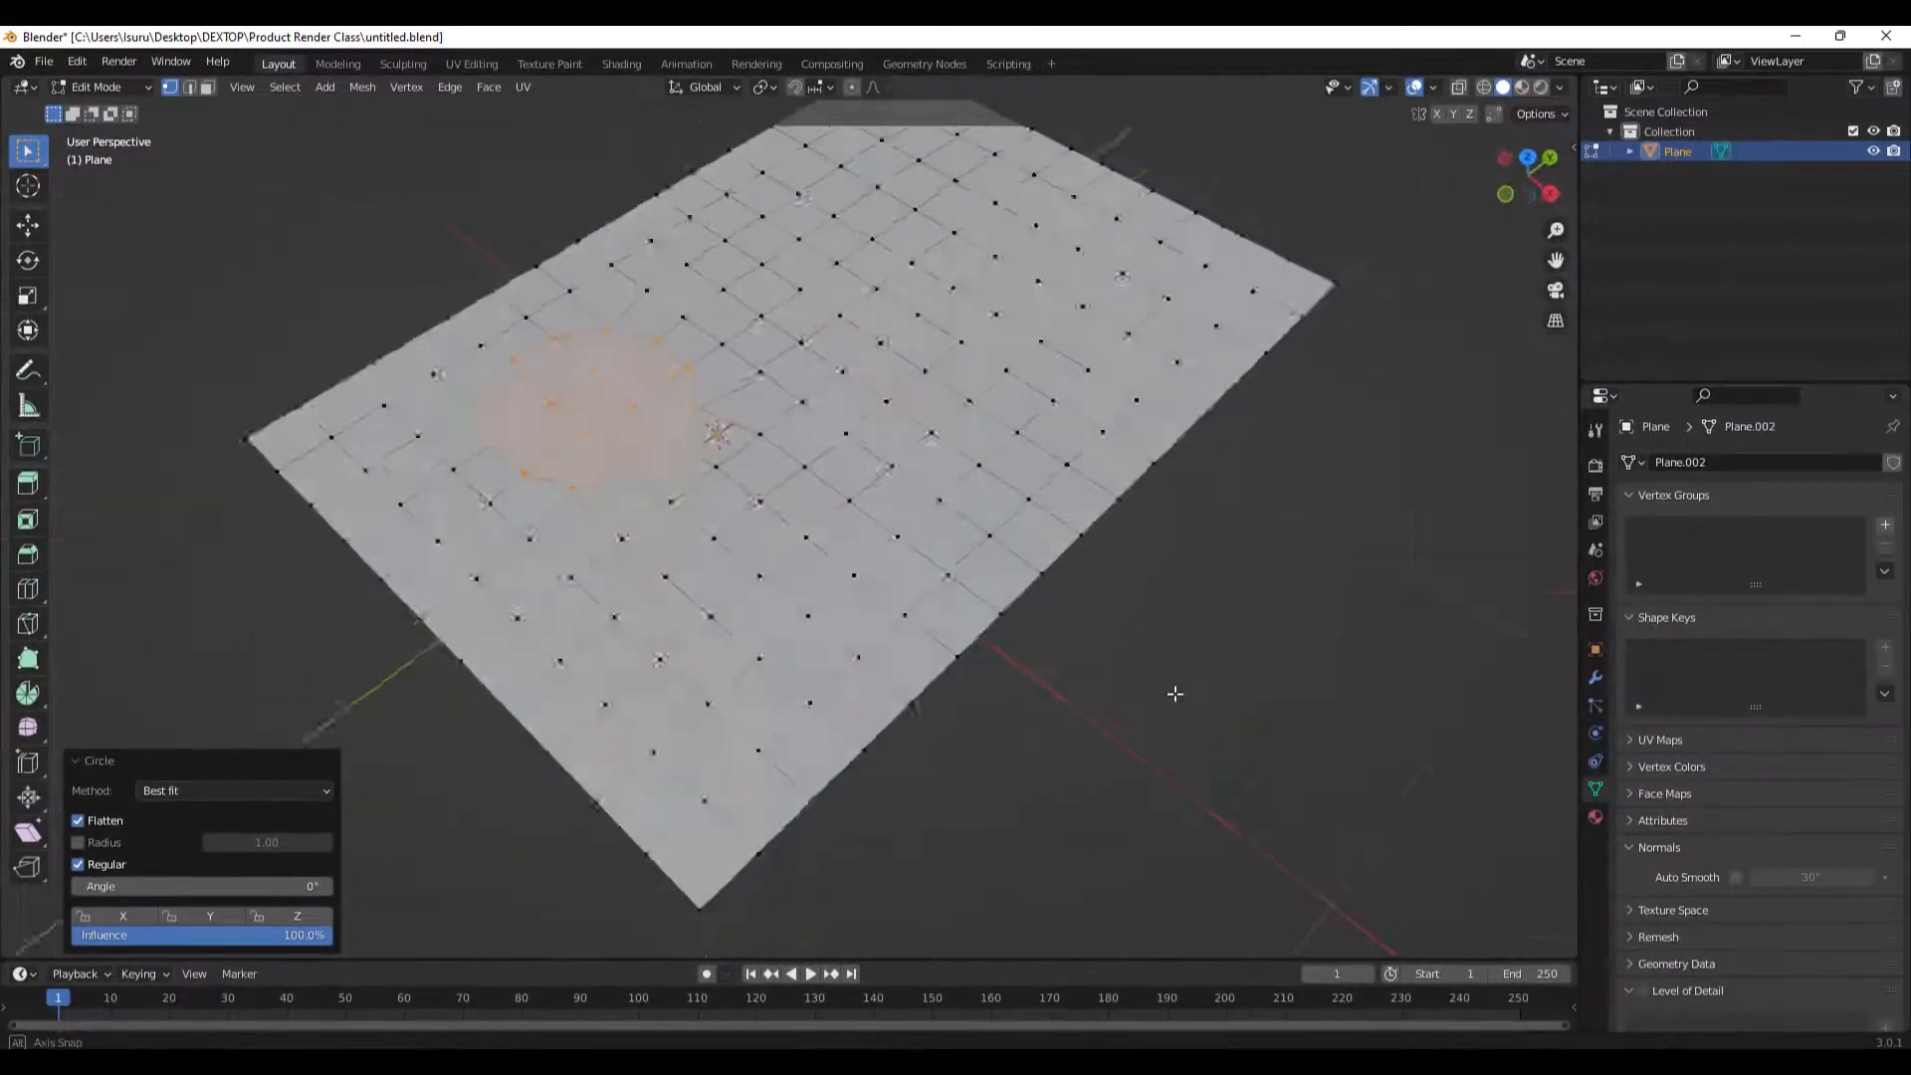
middle_click_drag(1175, 694, 976, 666)
scroll(766, 645, "up", 3)
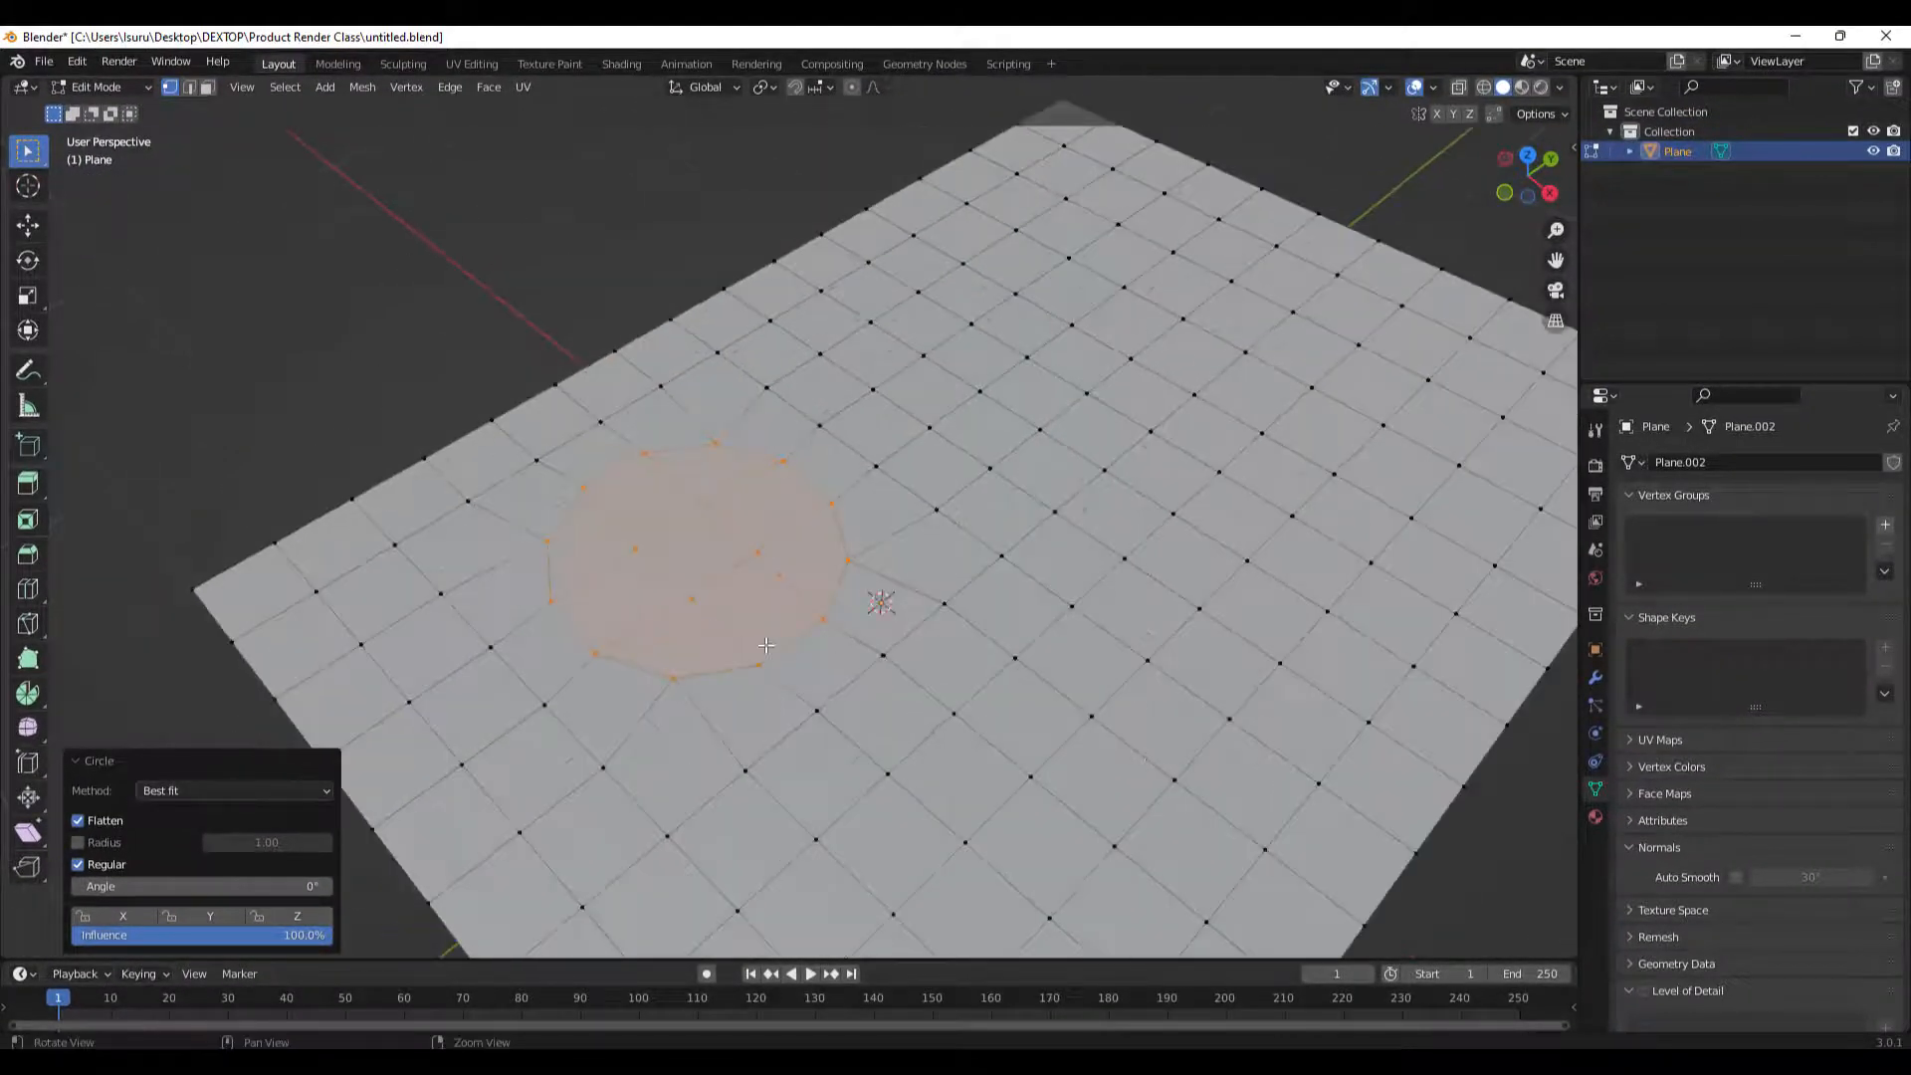
Switch to face selection and inset the circular faces by about 0.019 m.
right_click(716, 562)
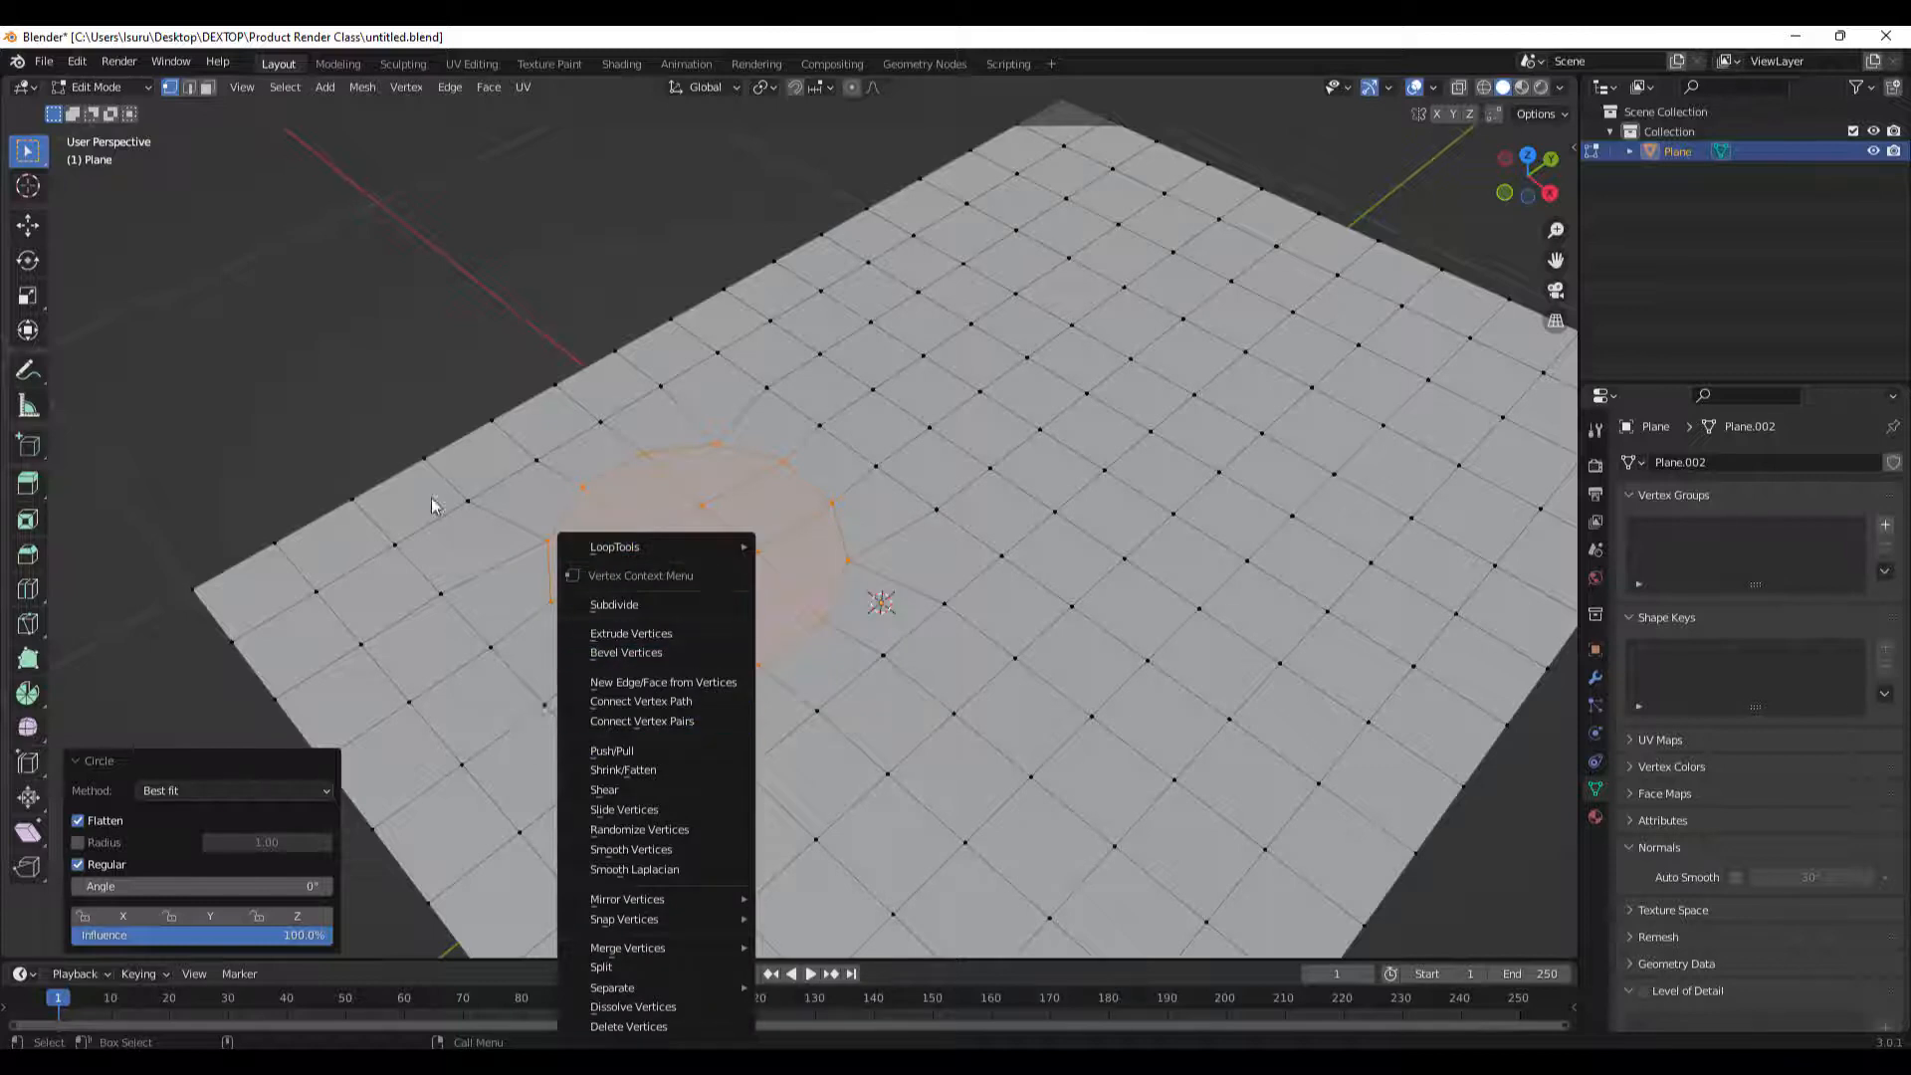
right_click(776, 587)
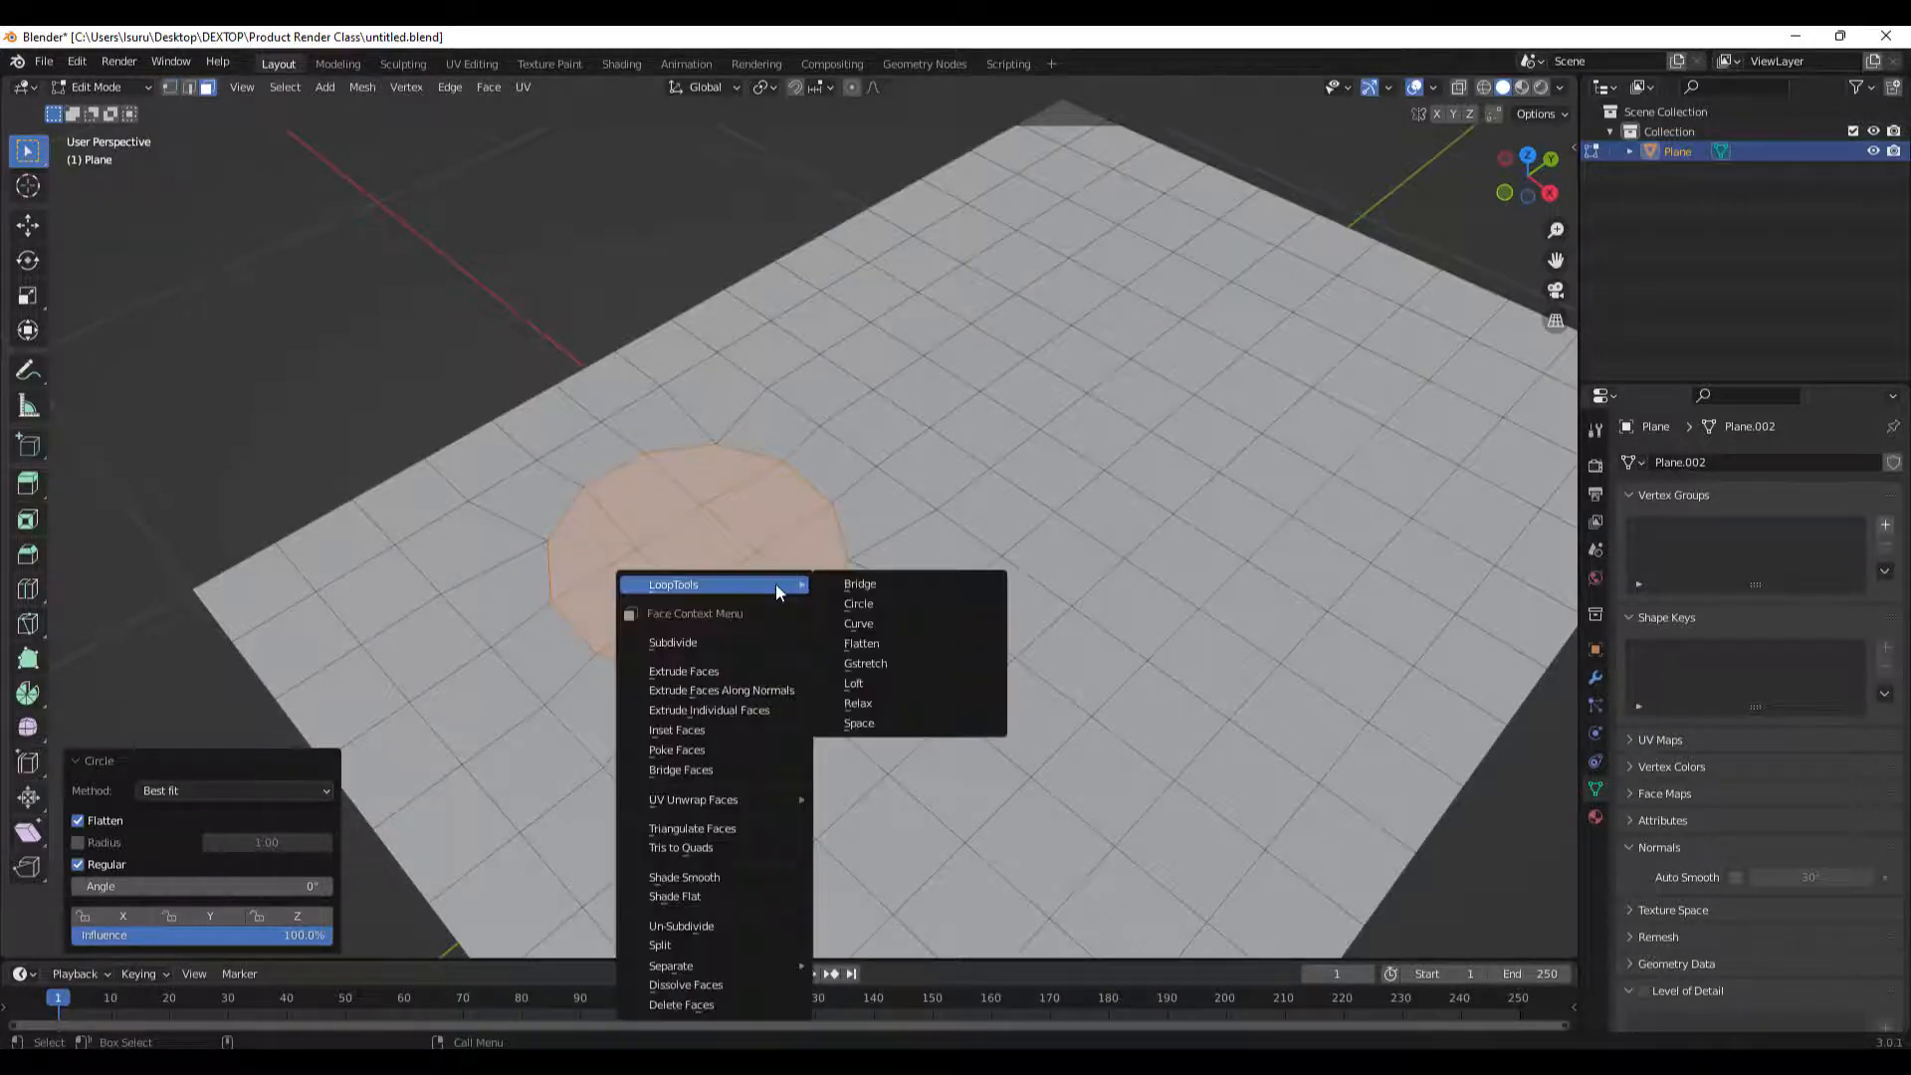
left_click(742, 737)
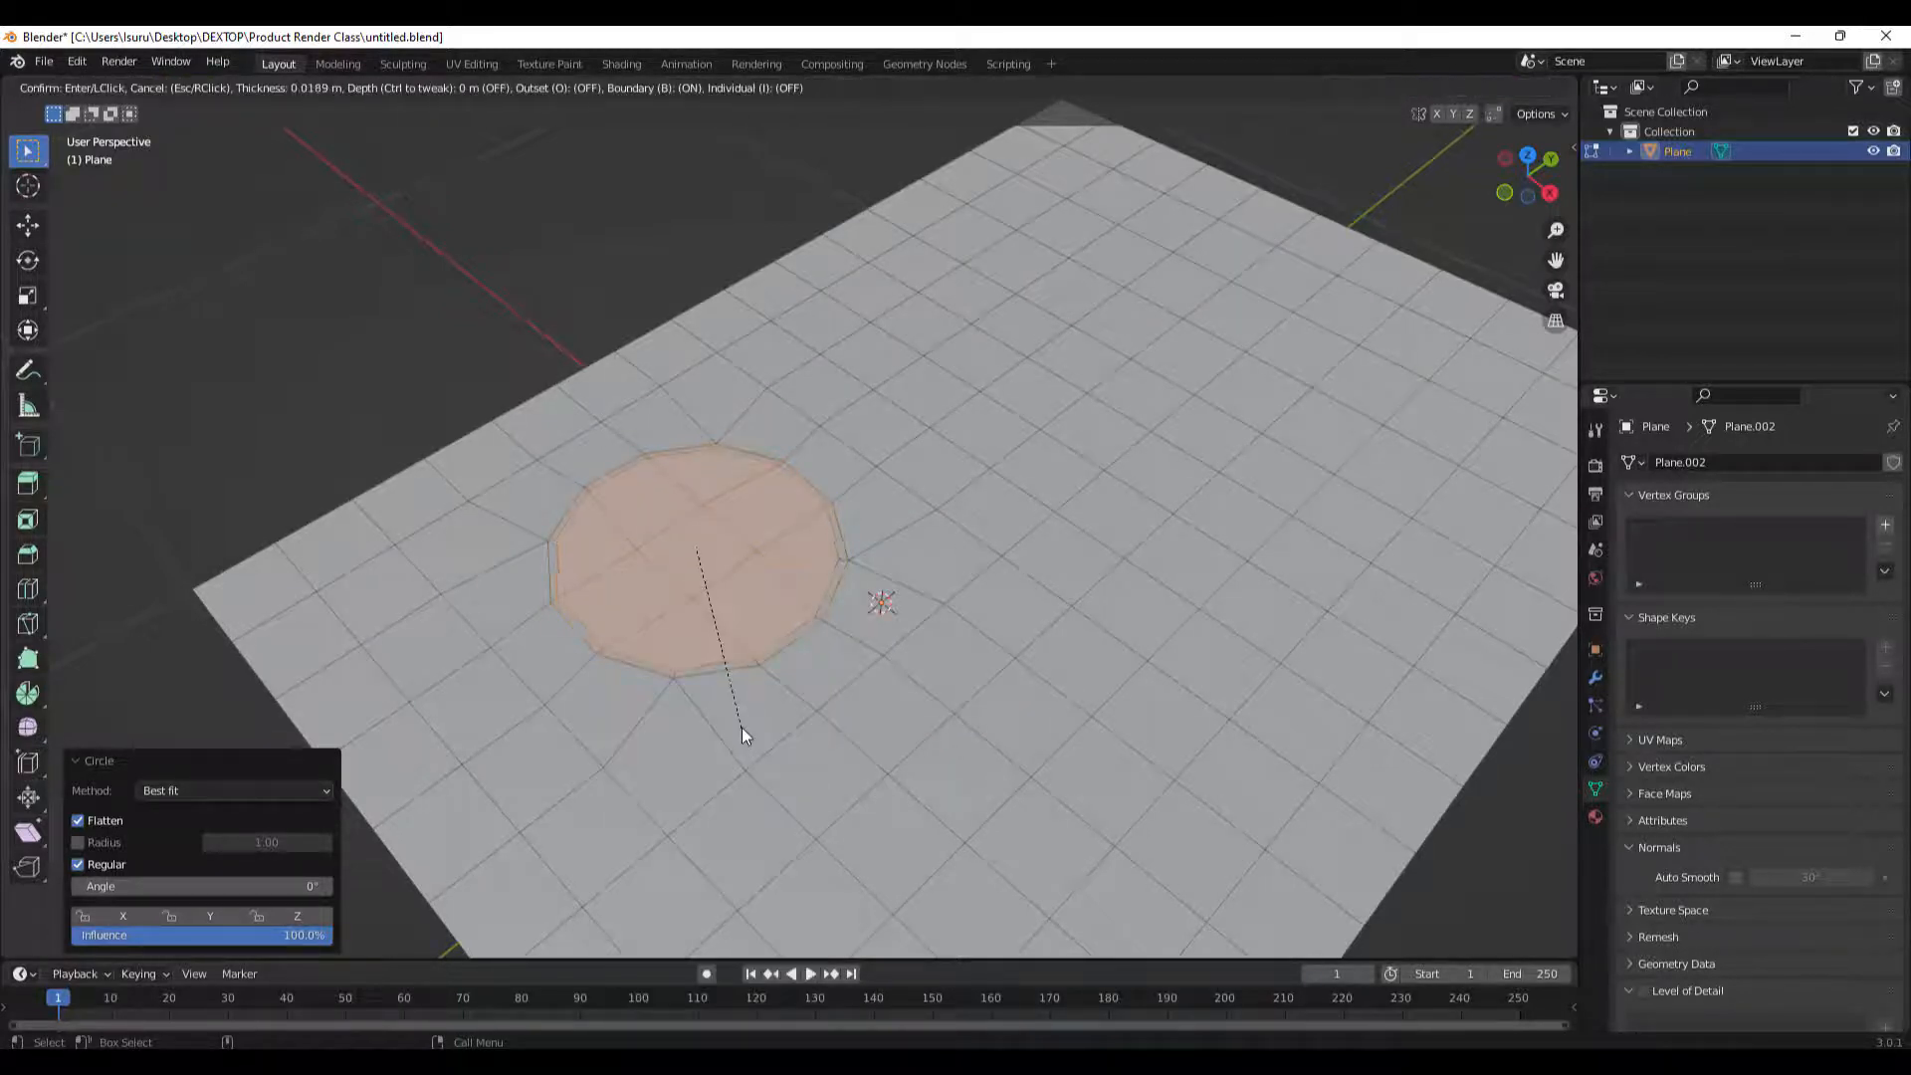
left_click(743, 735)
Extrude the inset circular faces along their normals by about -0.034 m to form a recess.
middle_click_drag(742, 735, 665, 563)
right_click(665, 555)
left_click(667, 517)
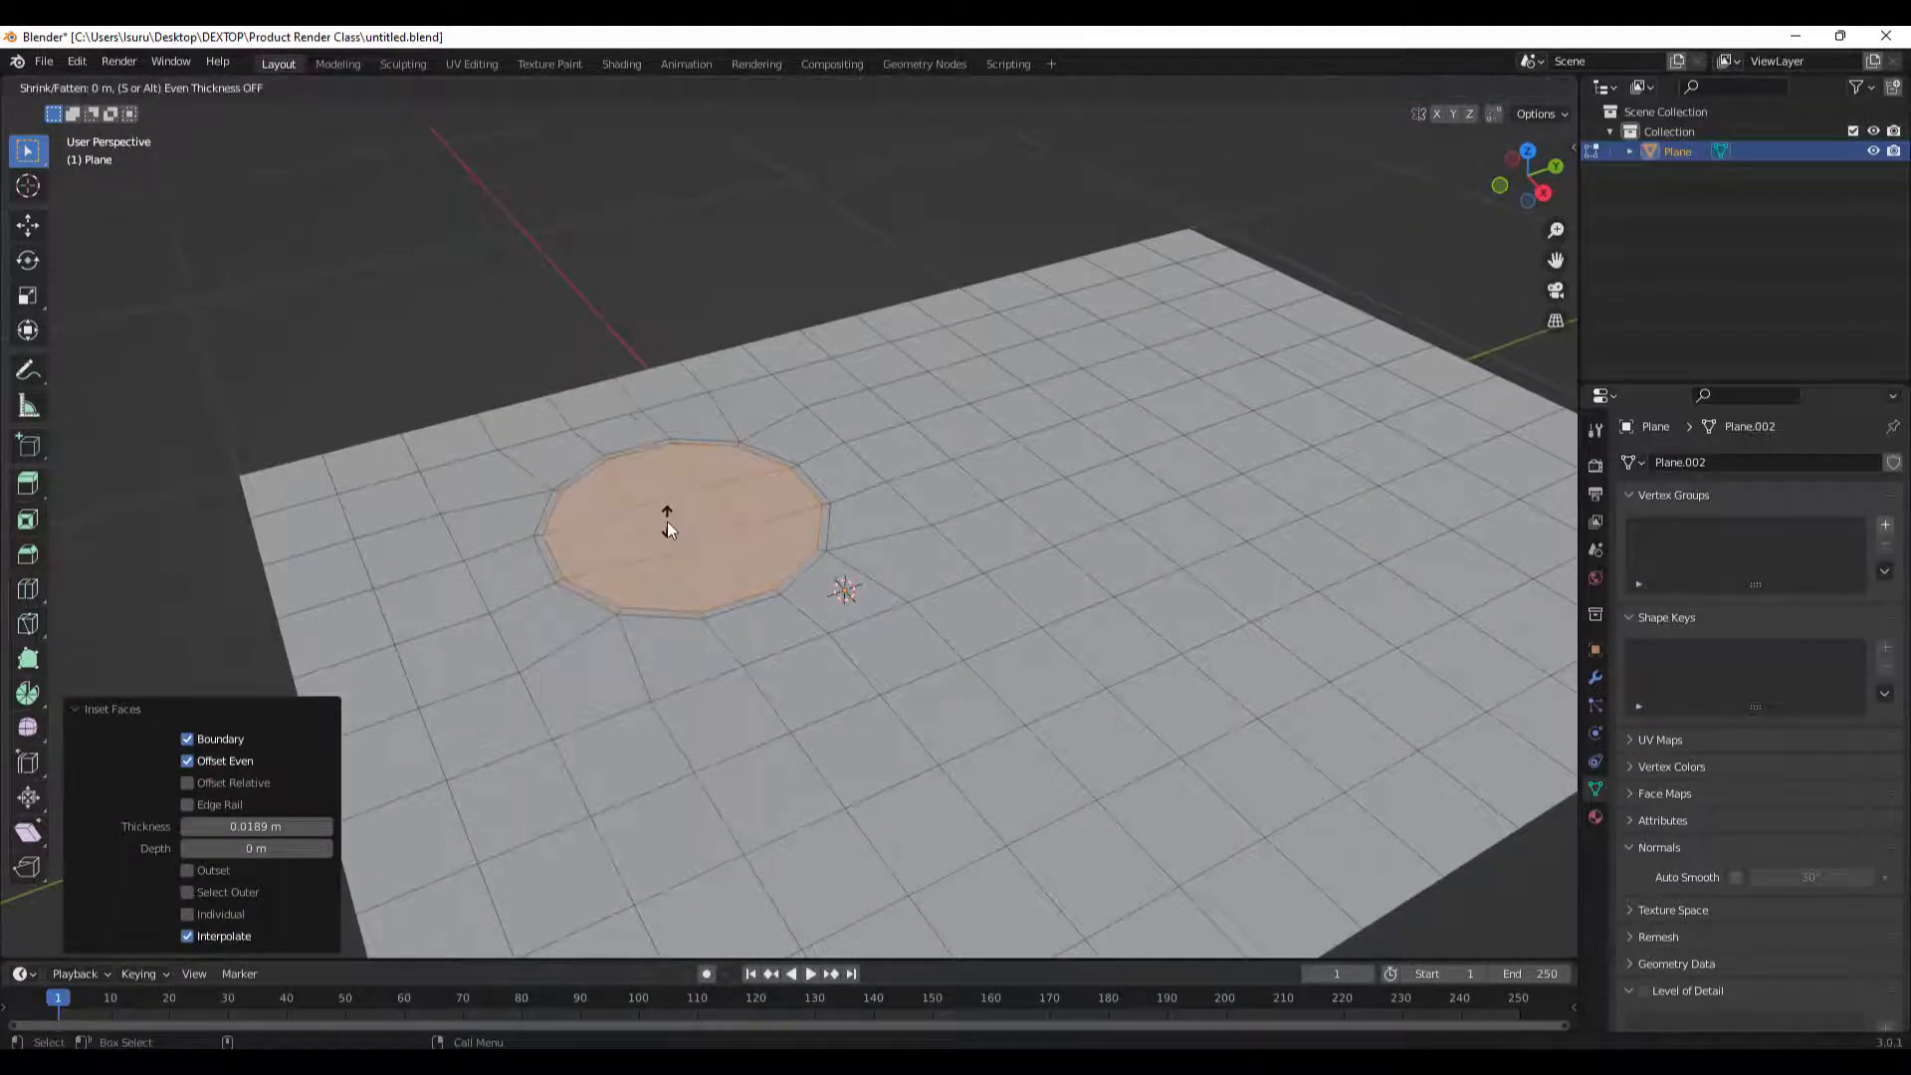
left_click(702, 537)
middle_click_drag(702, 538, 906, 634)
scroll(677, 528, "up", 3)
Select the edge loop around the recess's upper rim and bevel it about 0.01 m wide with two segments.
left_click(27, 226)
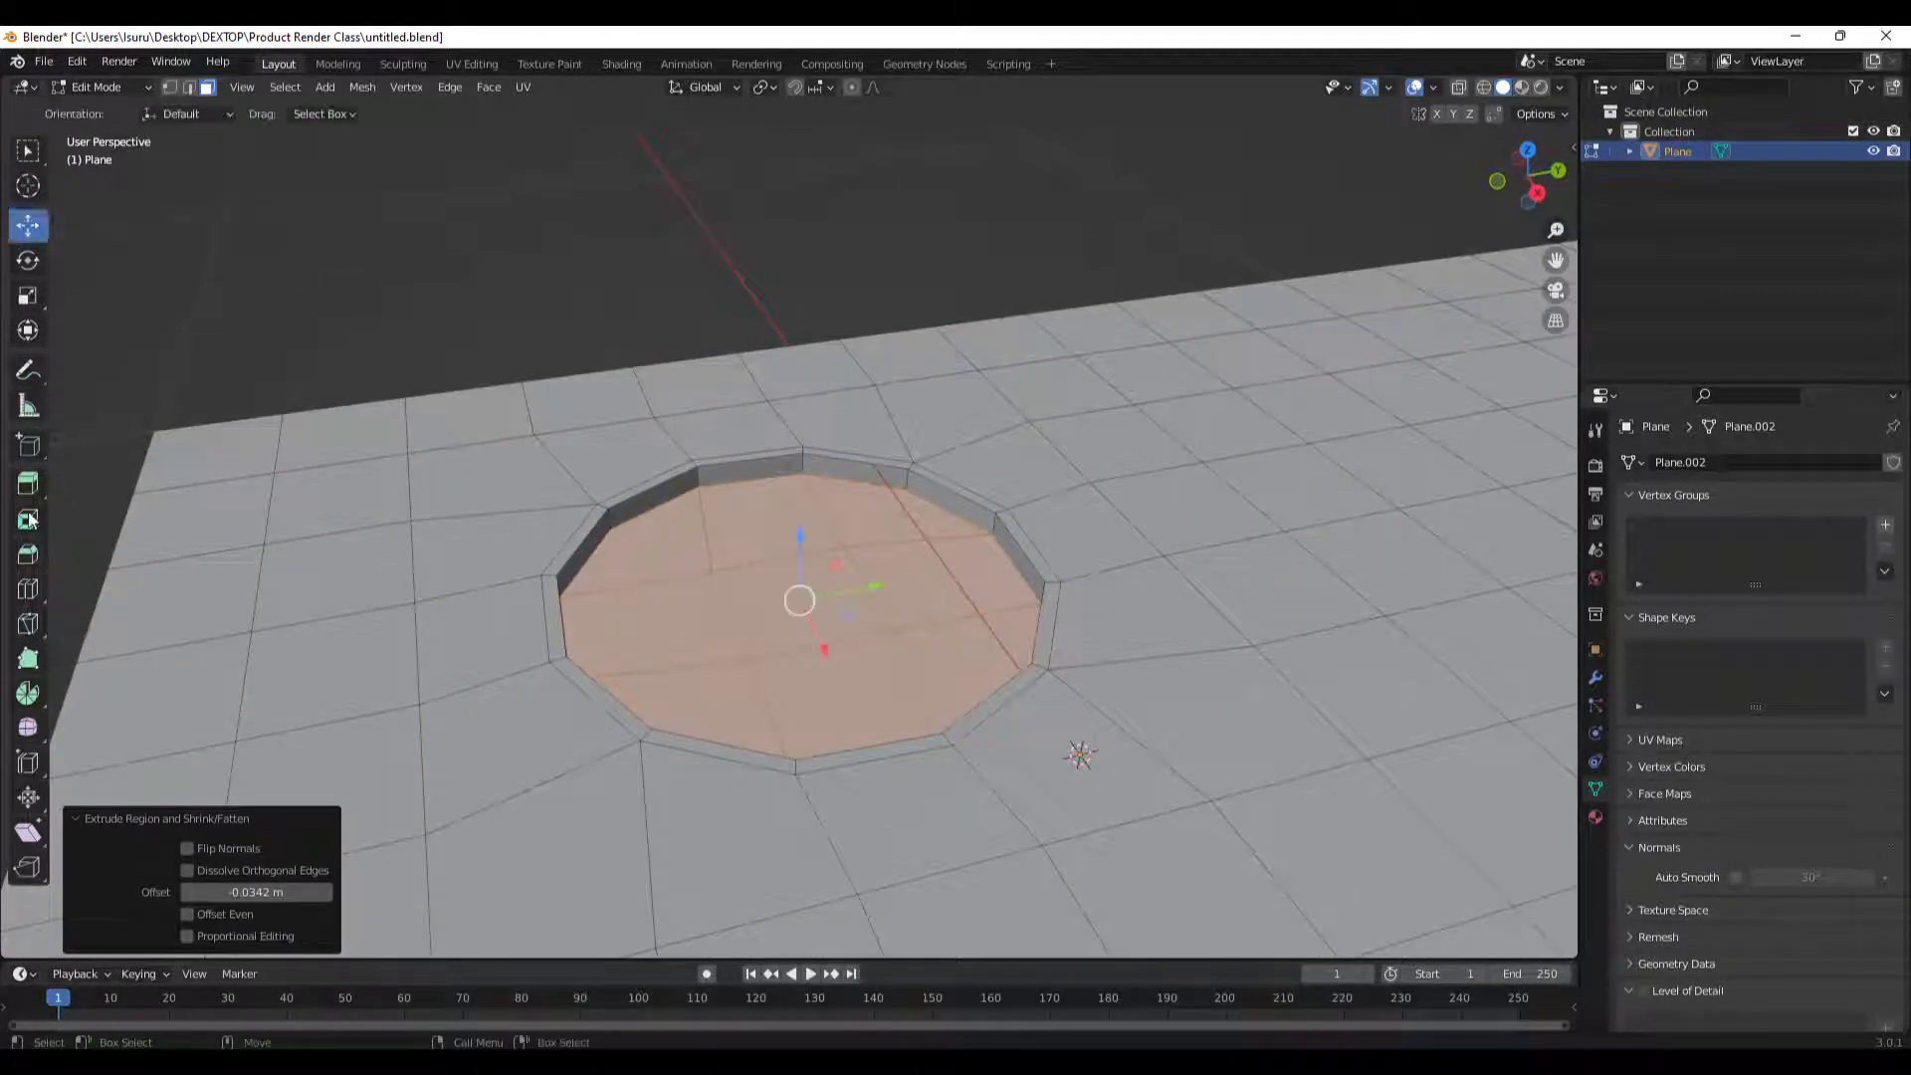
left_click(27, 559)
left_click(652, 594, "alt")
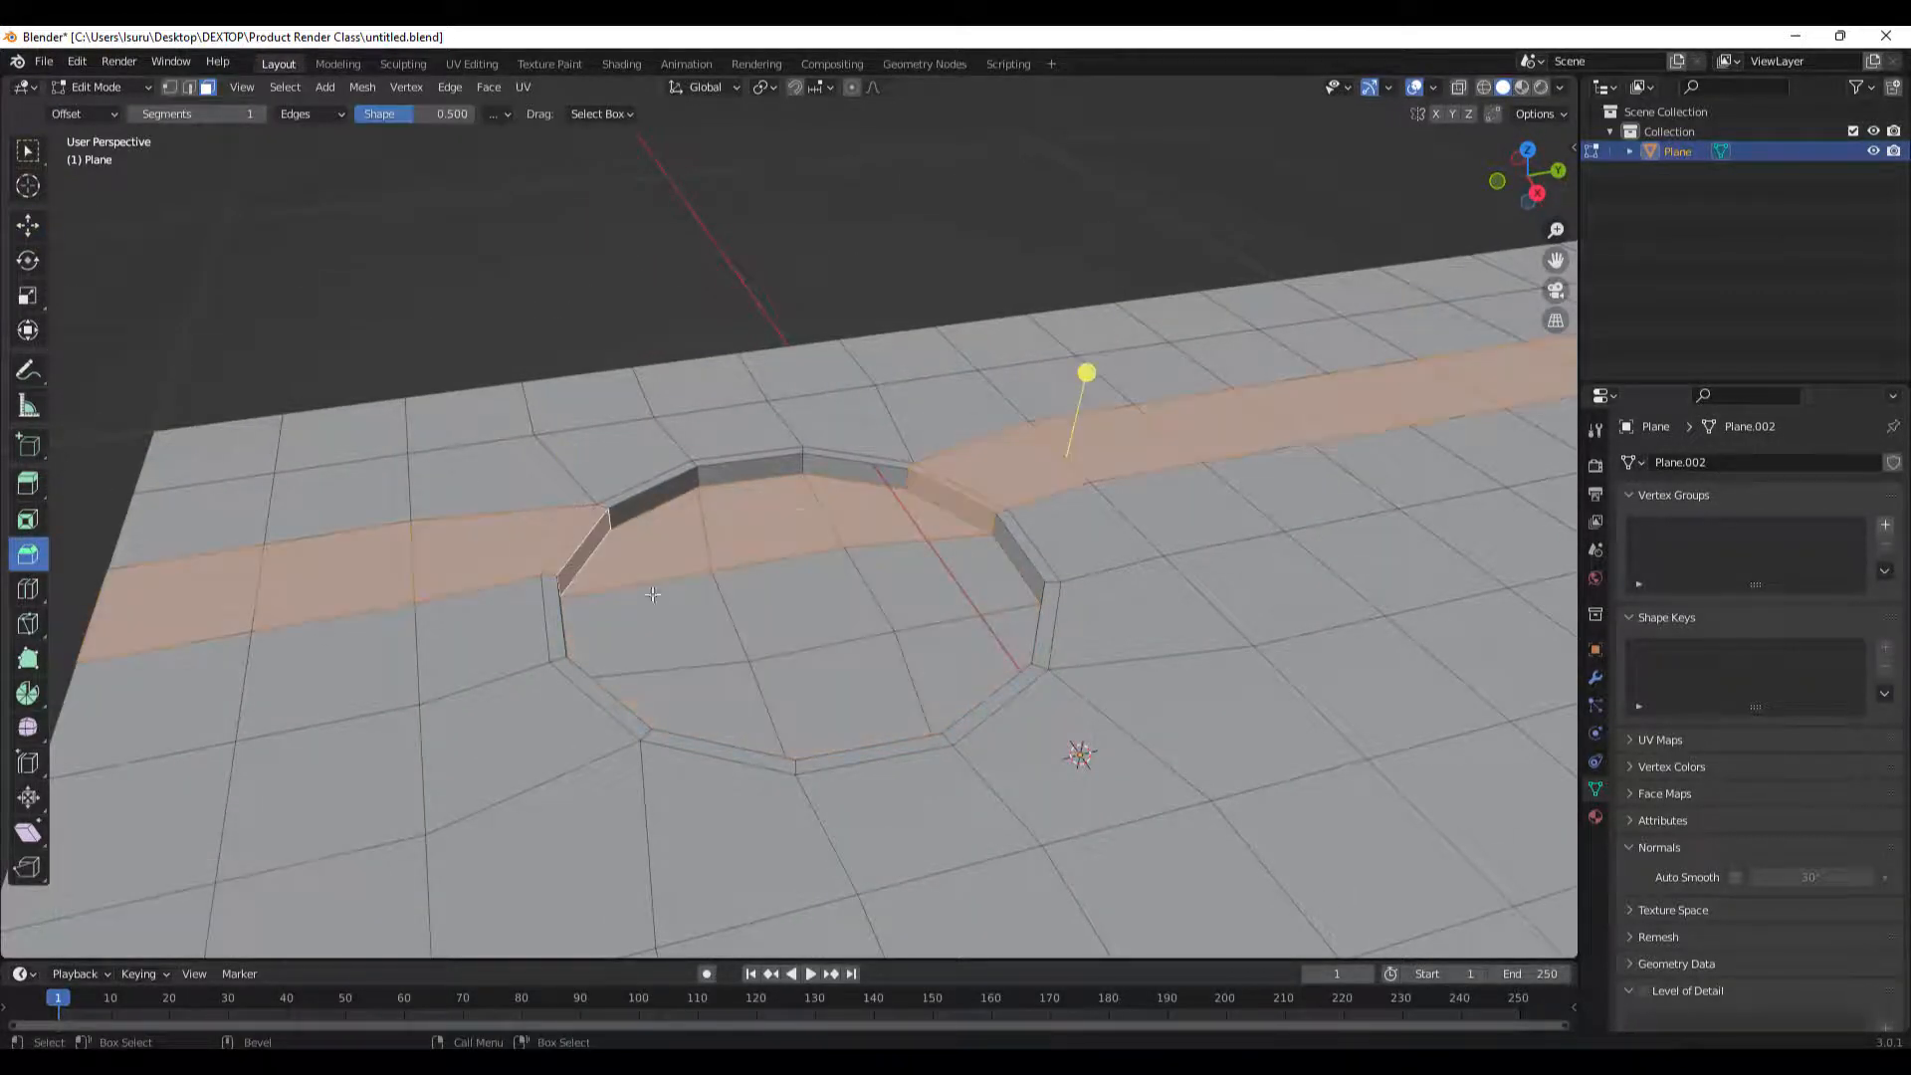
left_click(189, 87)
left_click(588, 545, "alt")
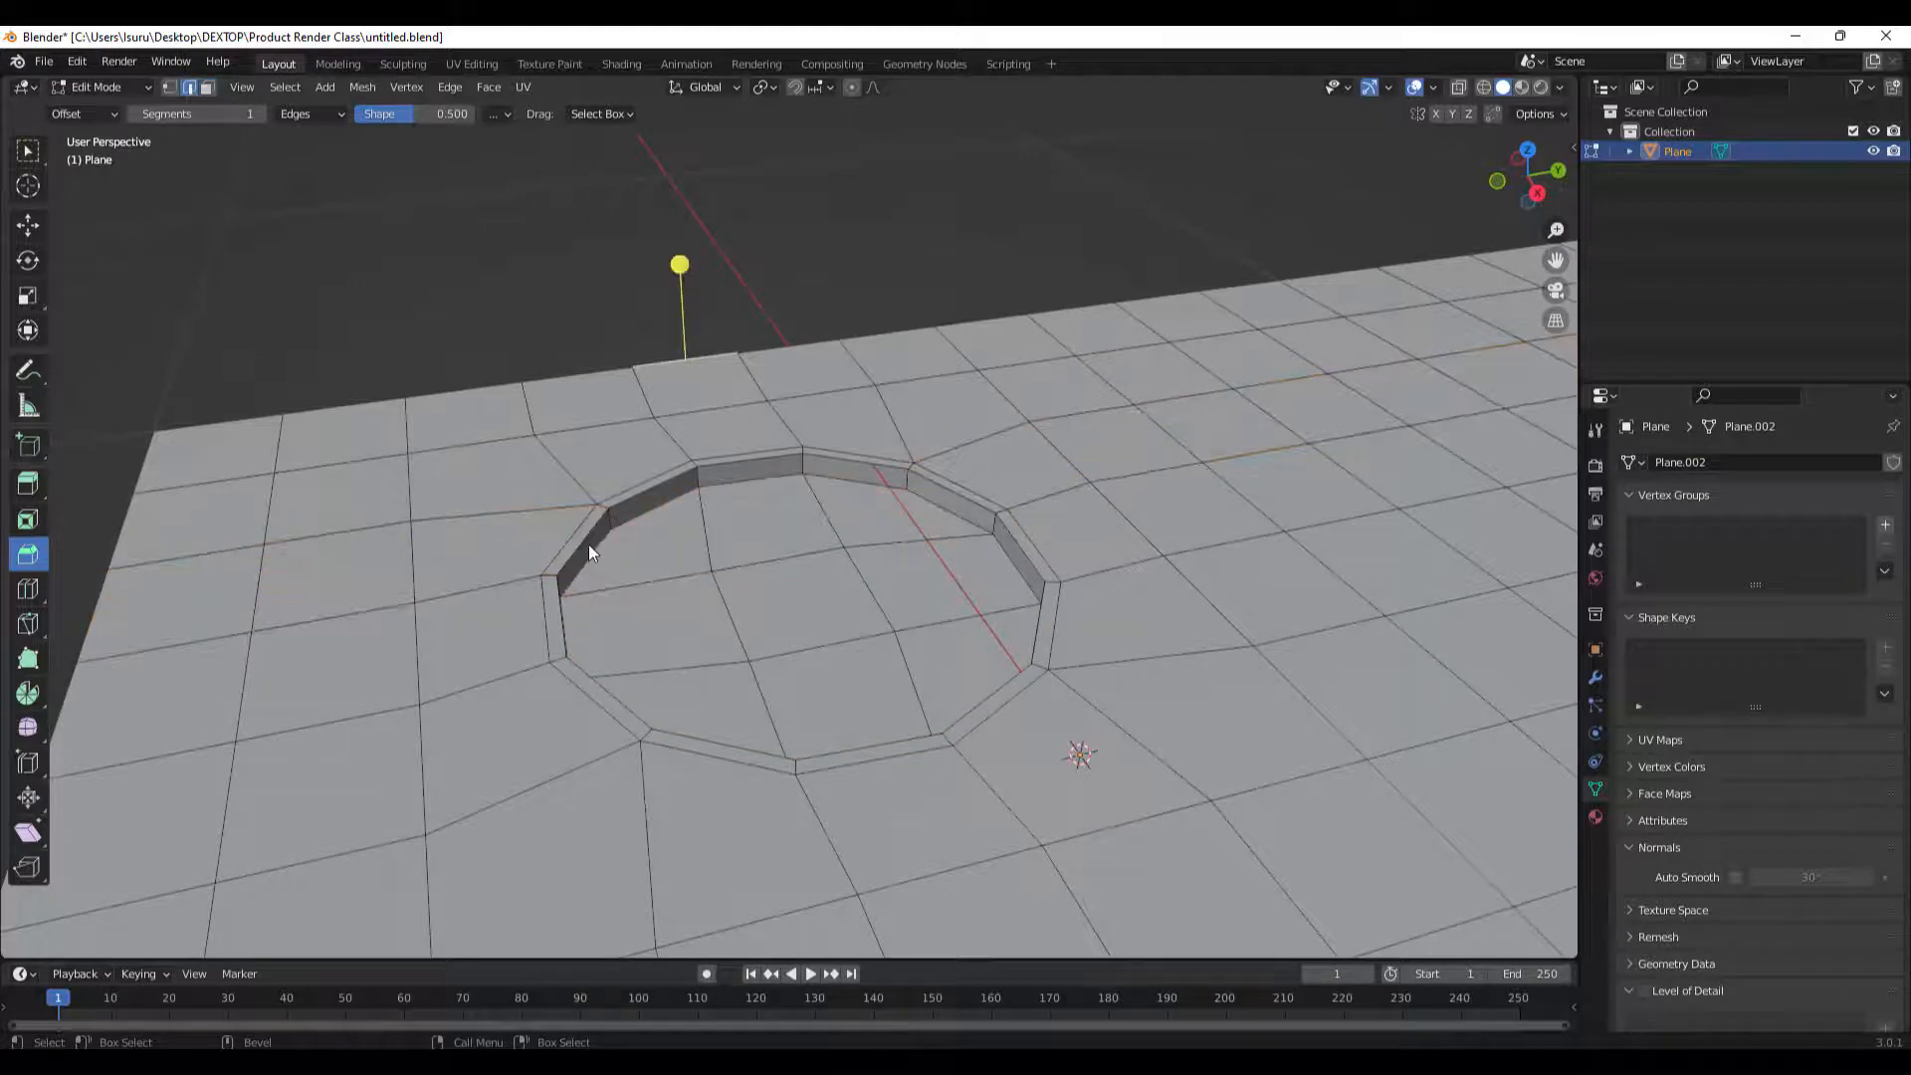
left_click(580, 550, "alt")
key("ctrl+b")
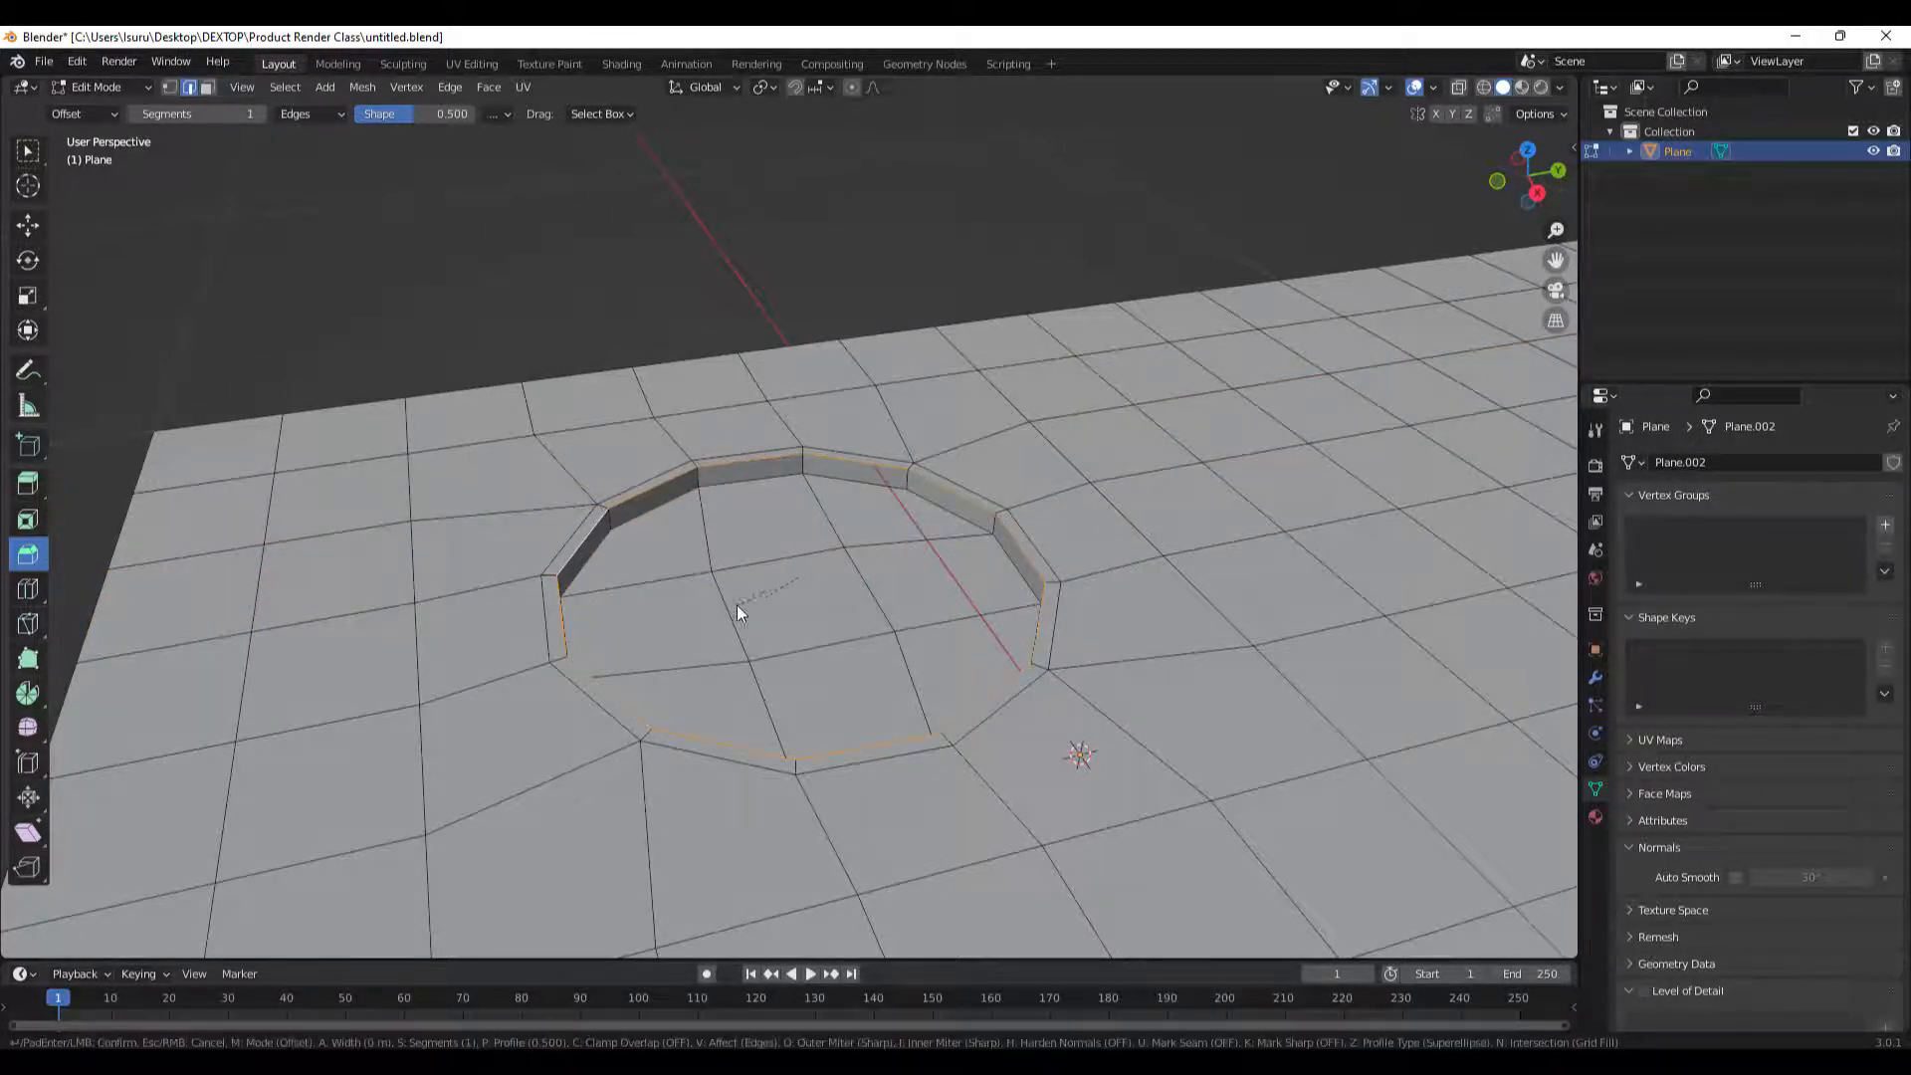
left_click(731, 631)
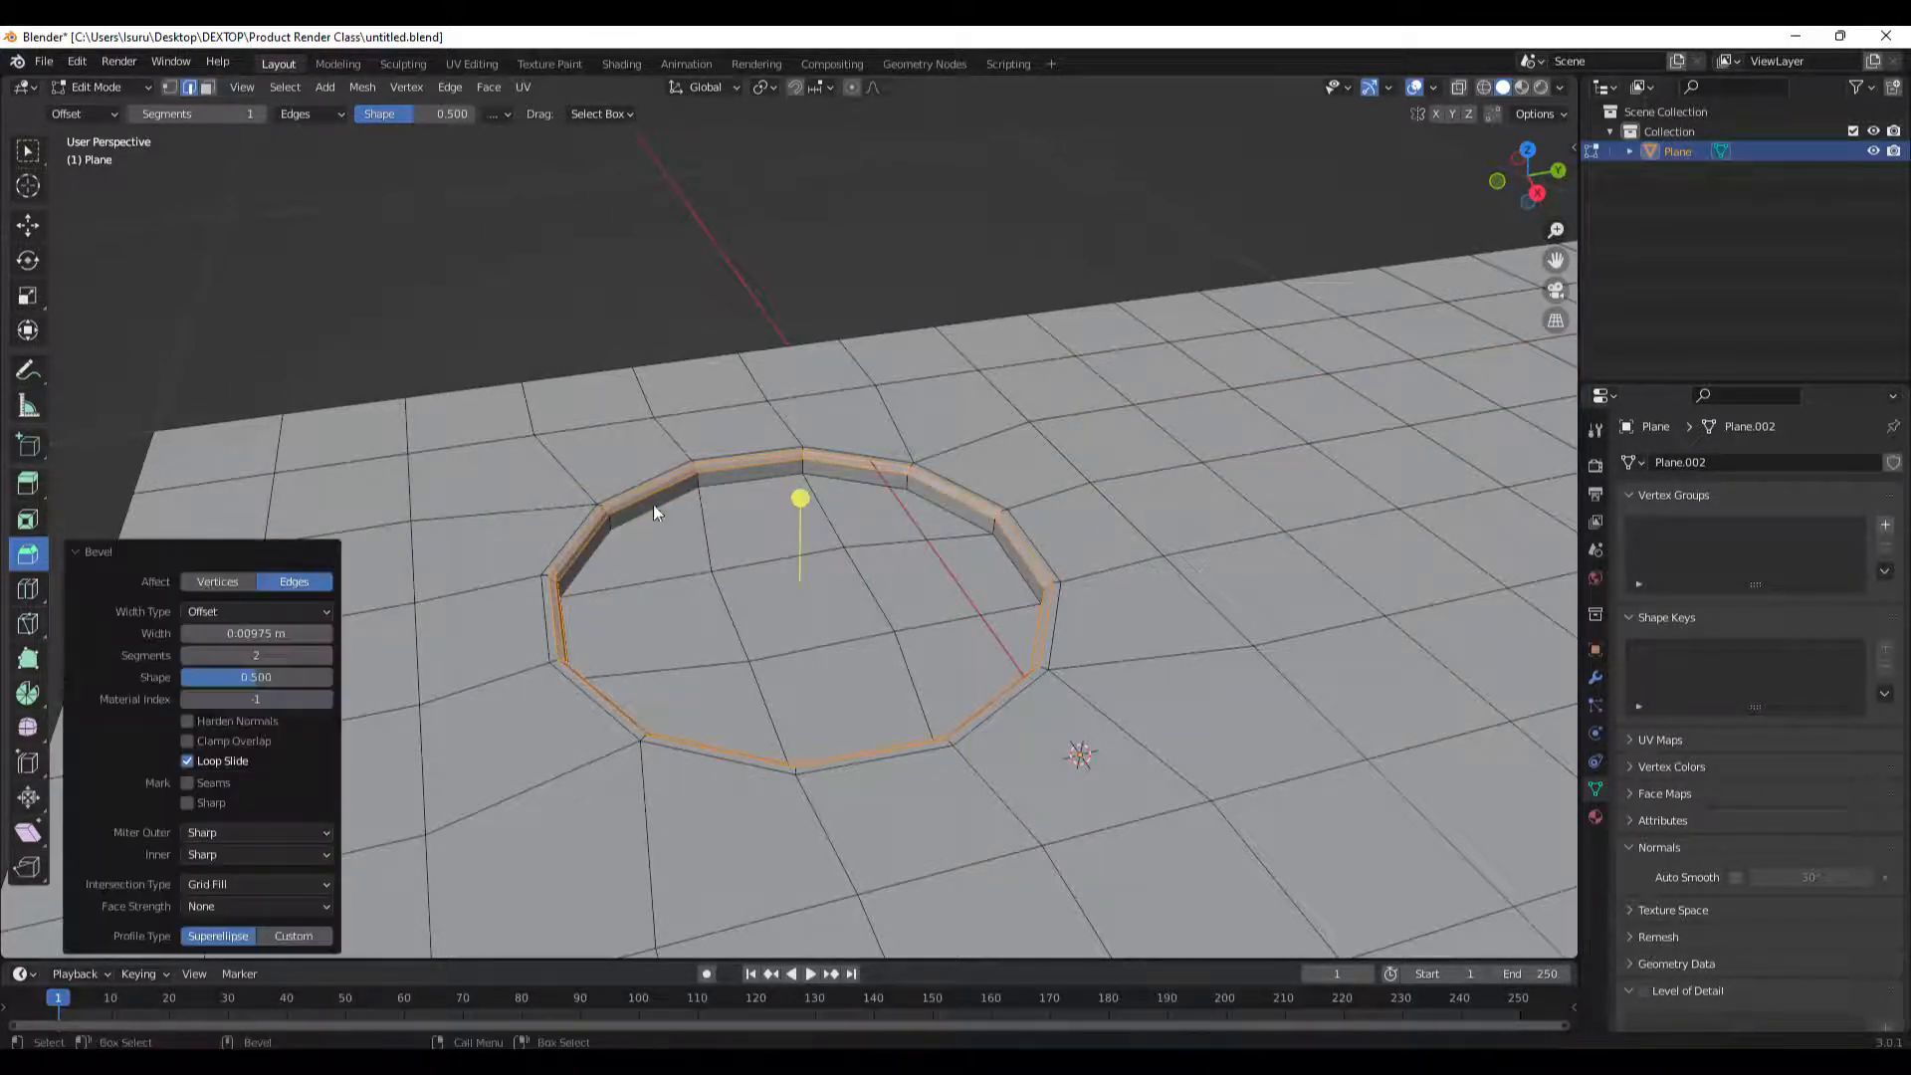
Return to Object Mode and add a Subdivision Surface modifier to the plane.
left_click(97, 87)
left_click(89, 107)
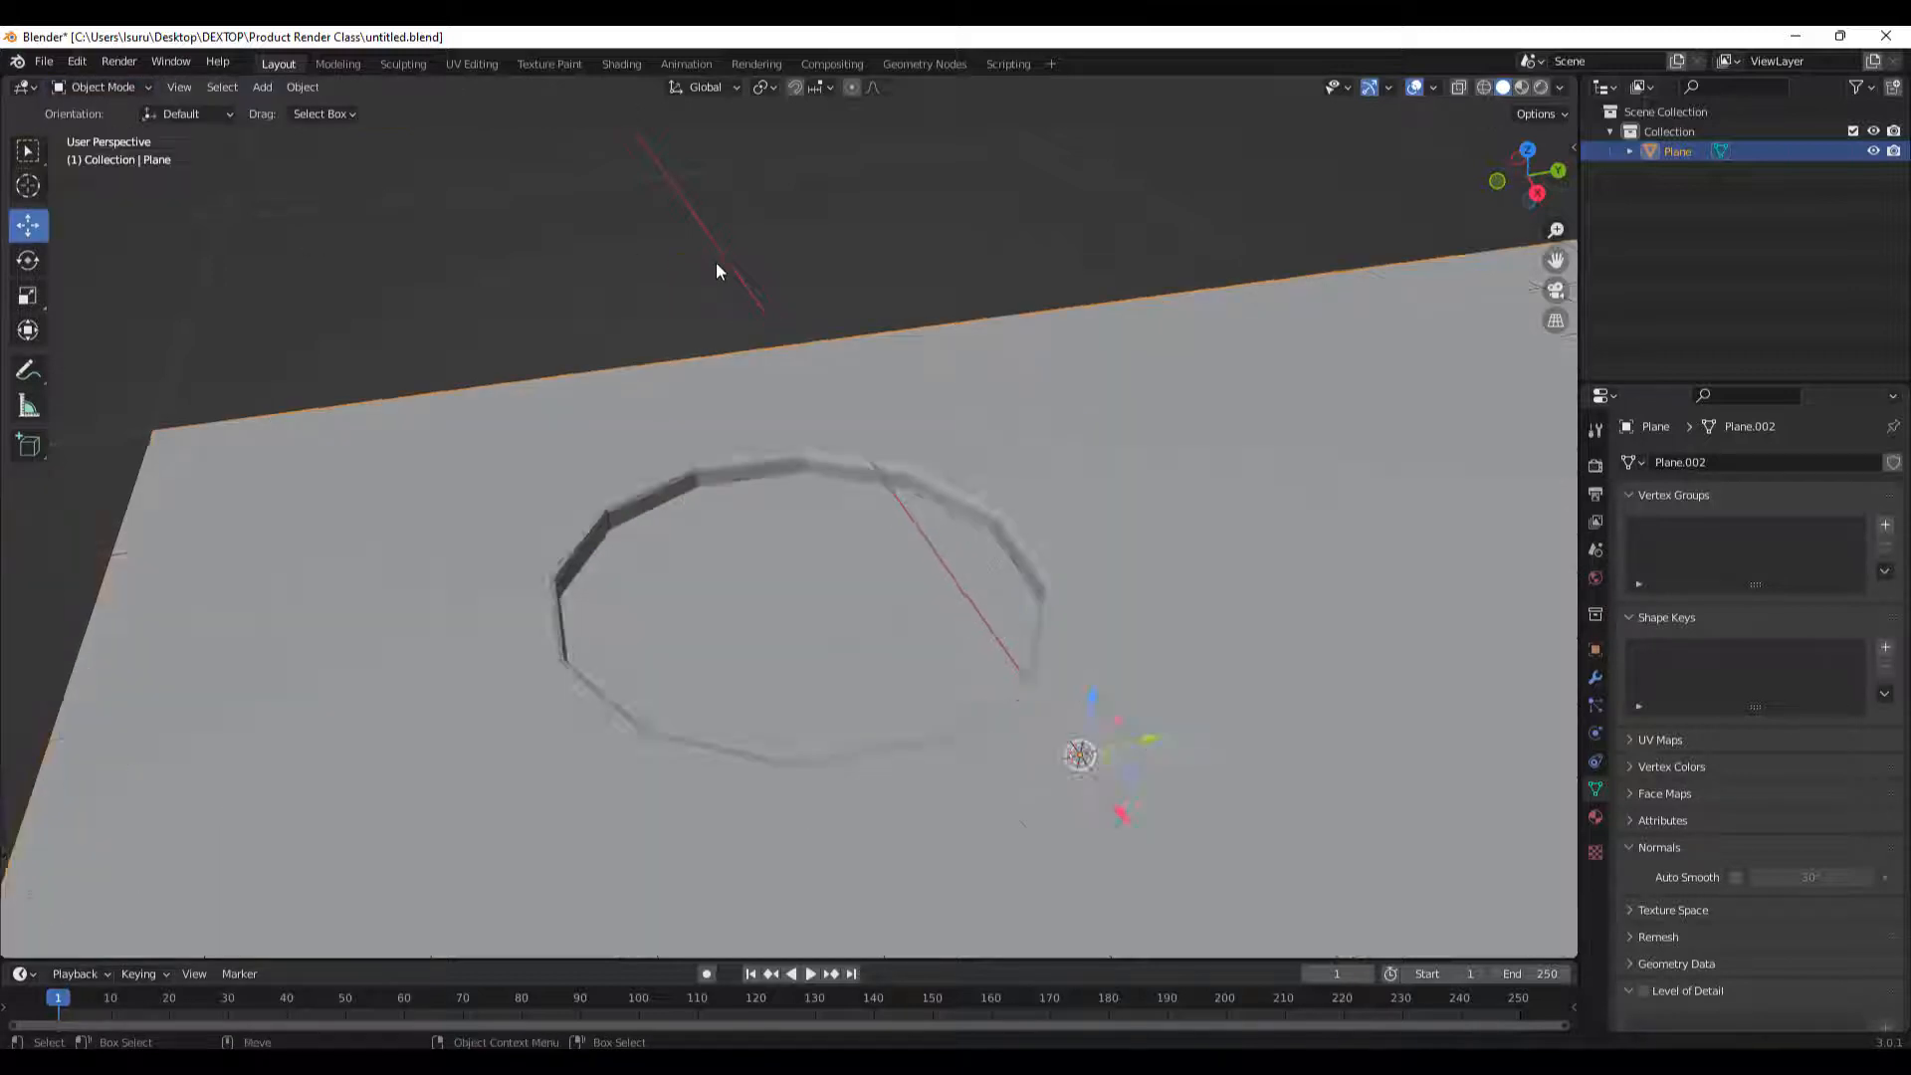
middle_click_drag(714, 261, 904, 492)
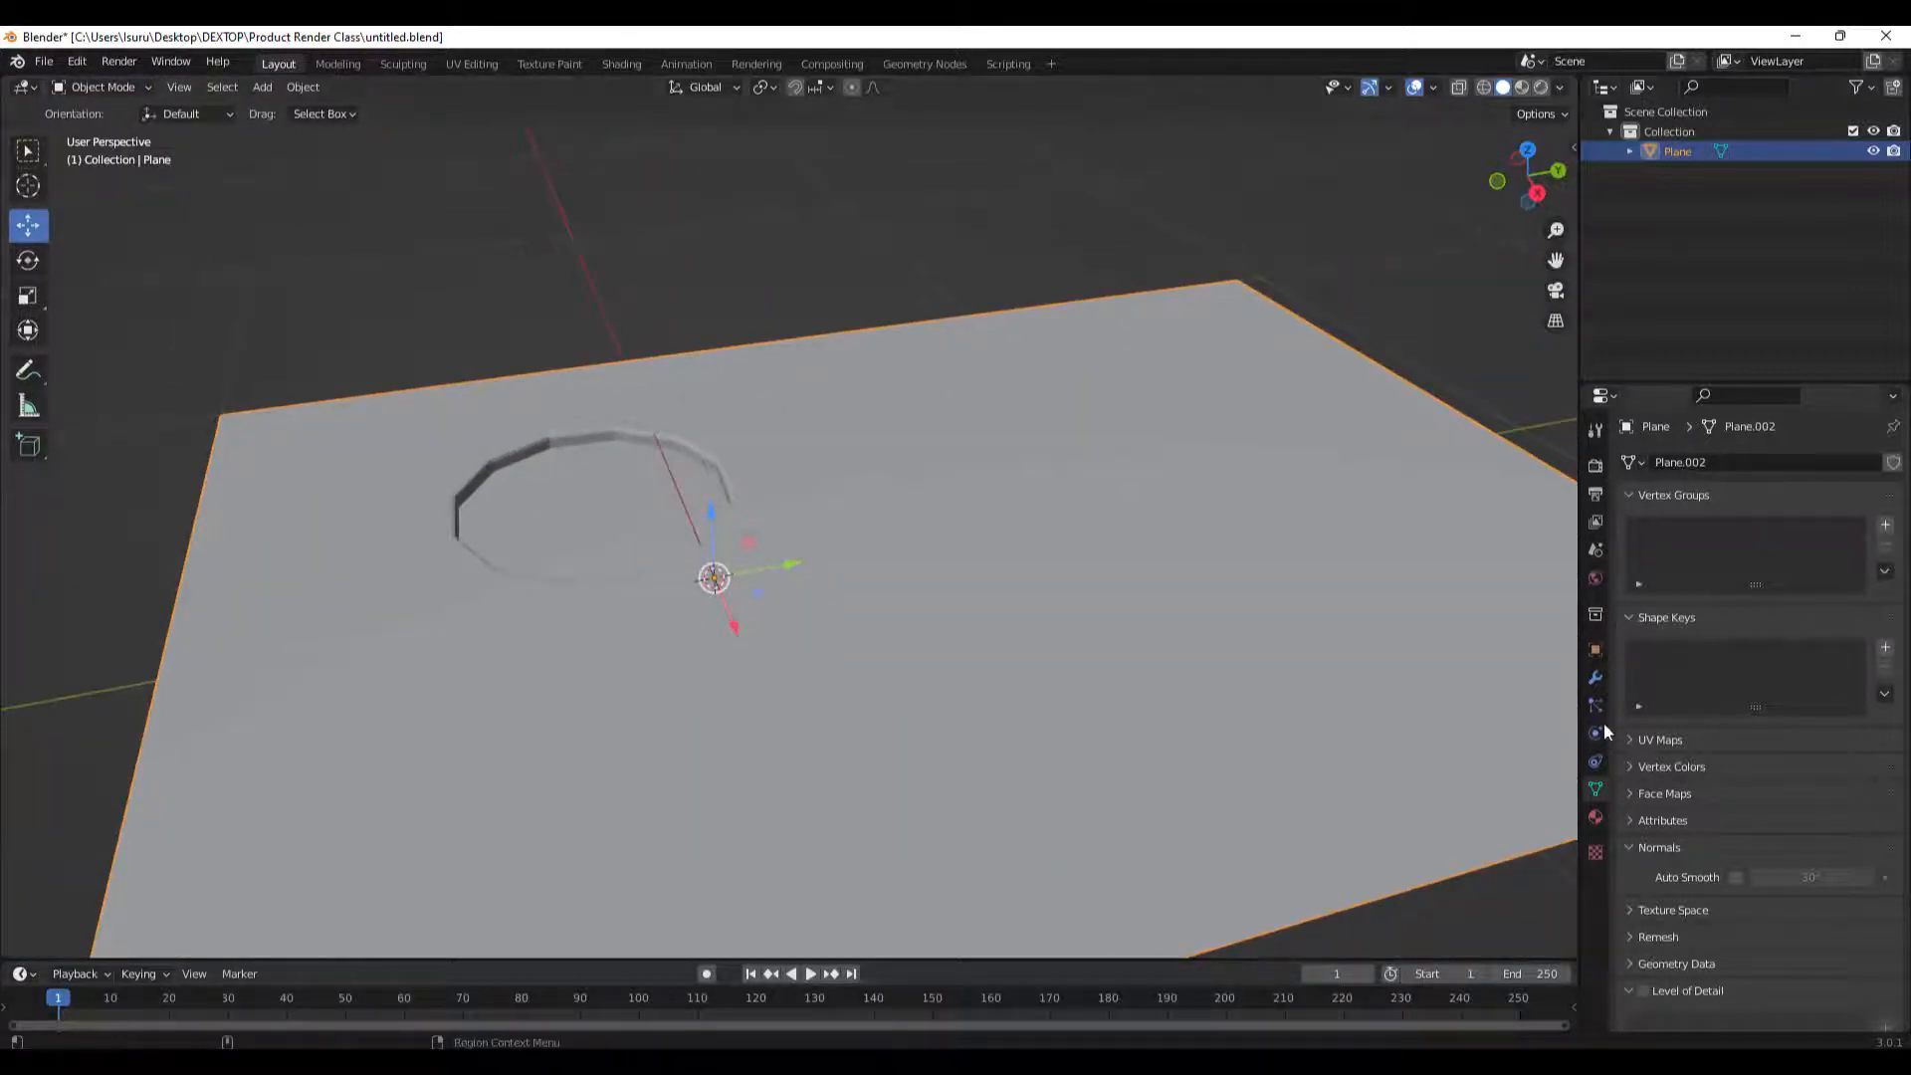
left_click(1599, 678)
left_click(1710, 464)
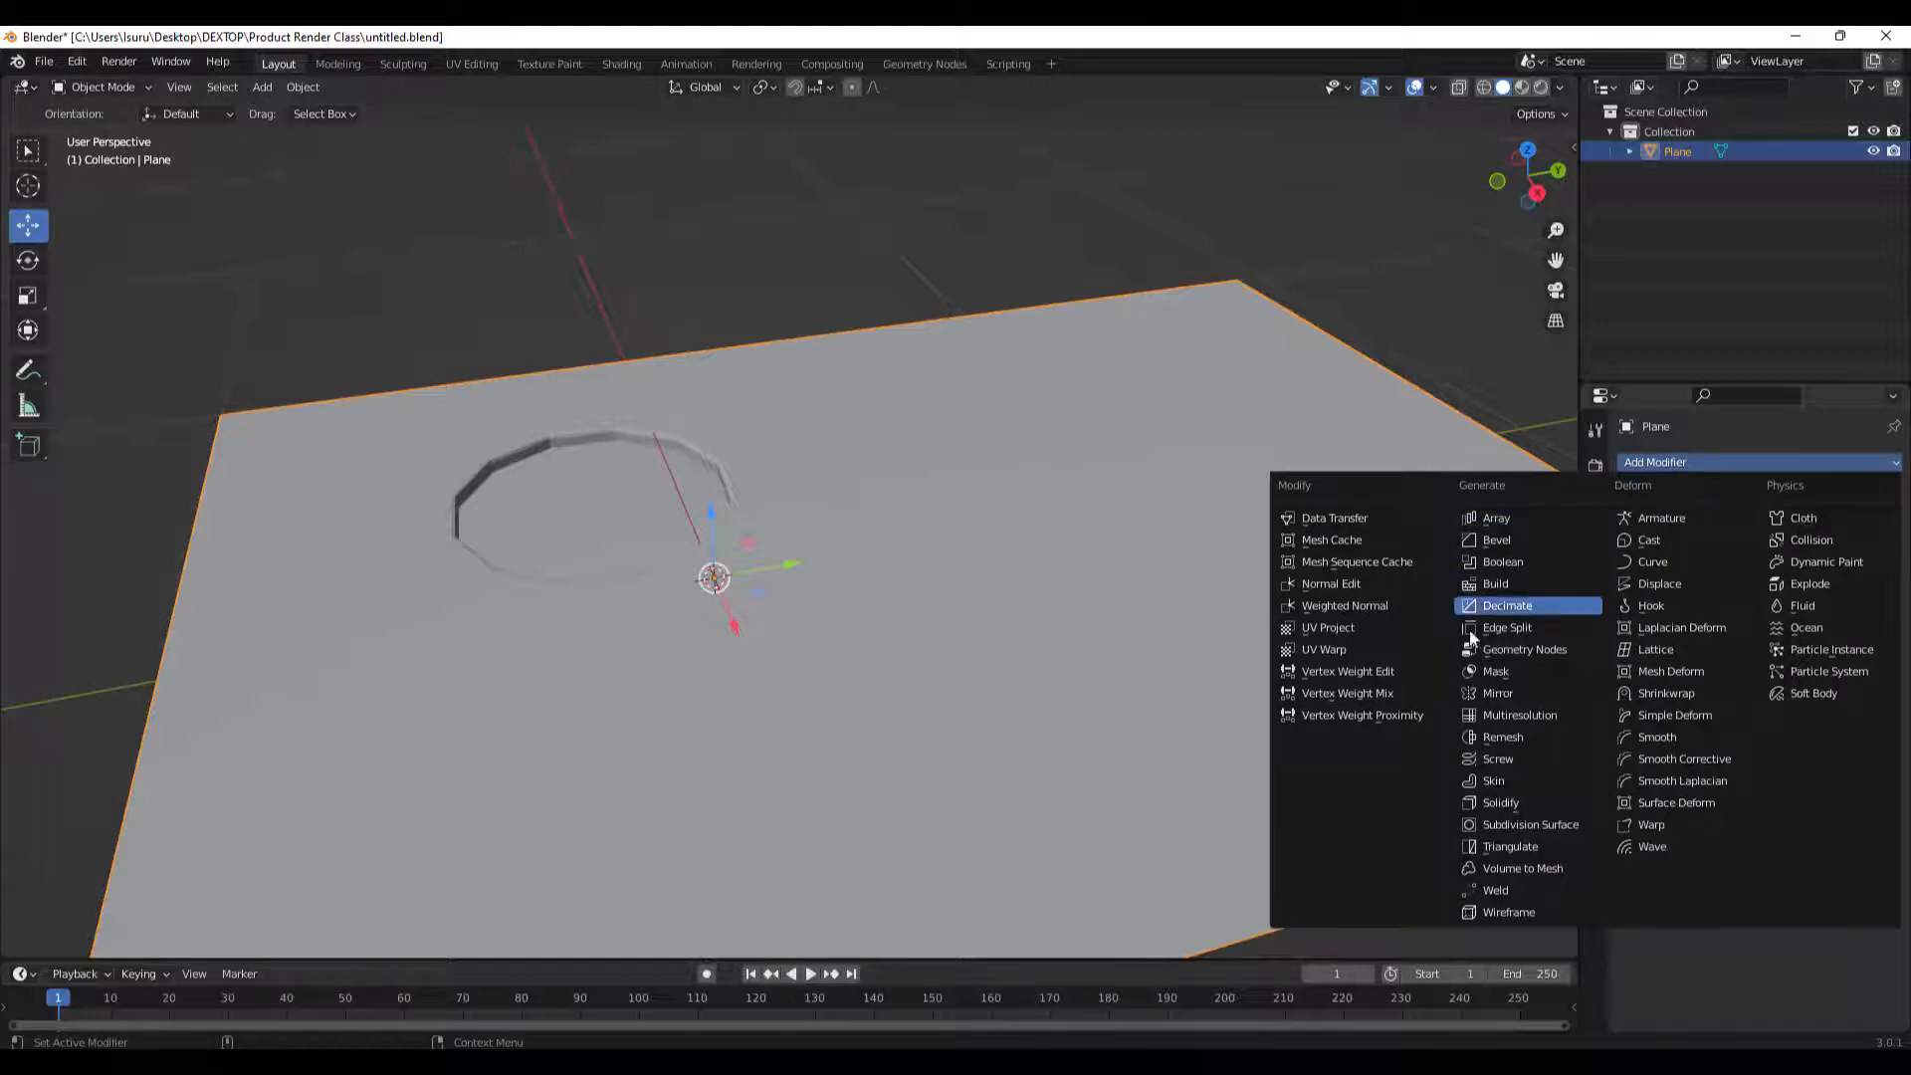
left_click(1499, 826)
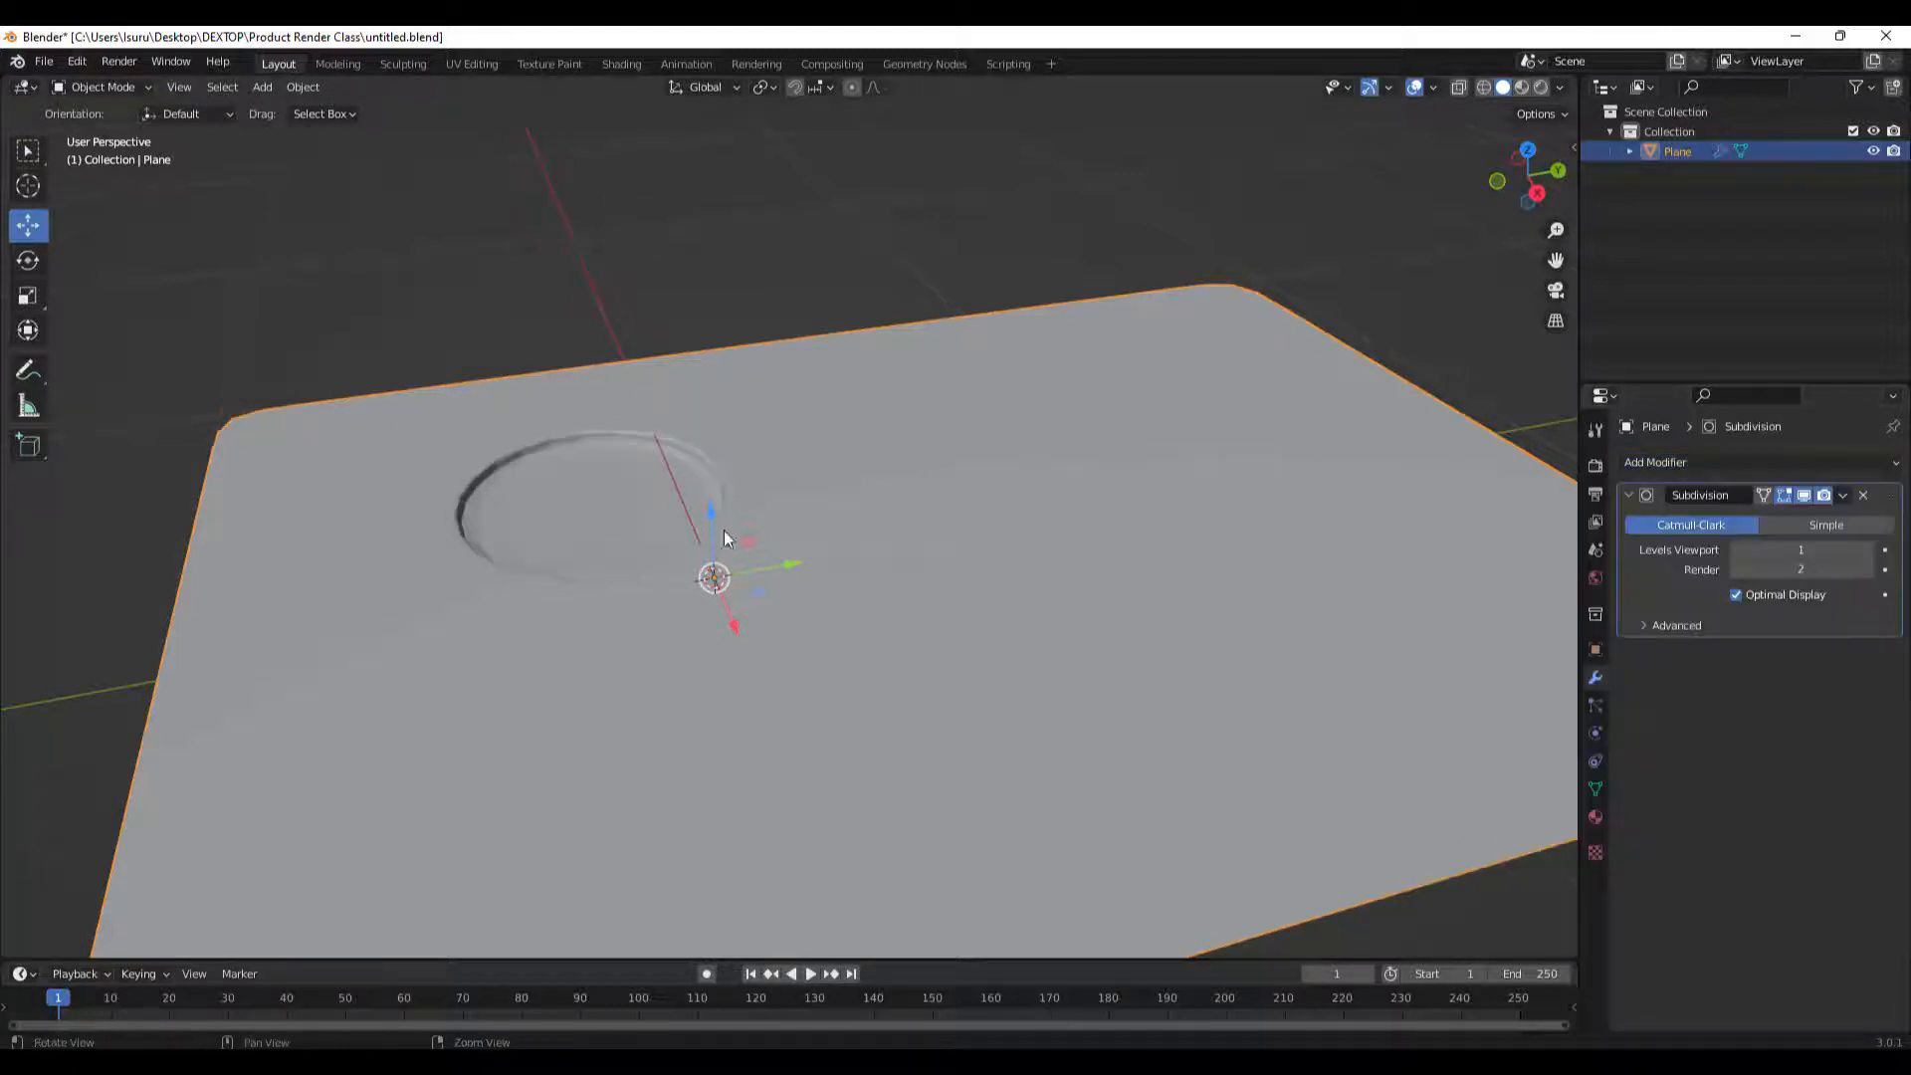
Inspect the circular recess up close and set the subdivision's viewport level to 2.
scroll(534, 494, "up", 3)
scroll(533, 487, "down", 3)
scroll(833, 530, "up", 3)
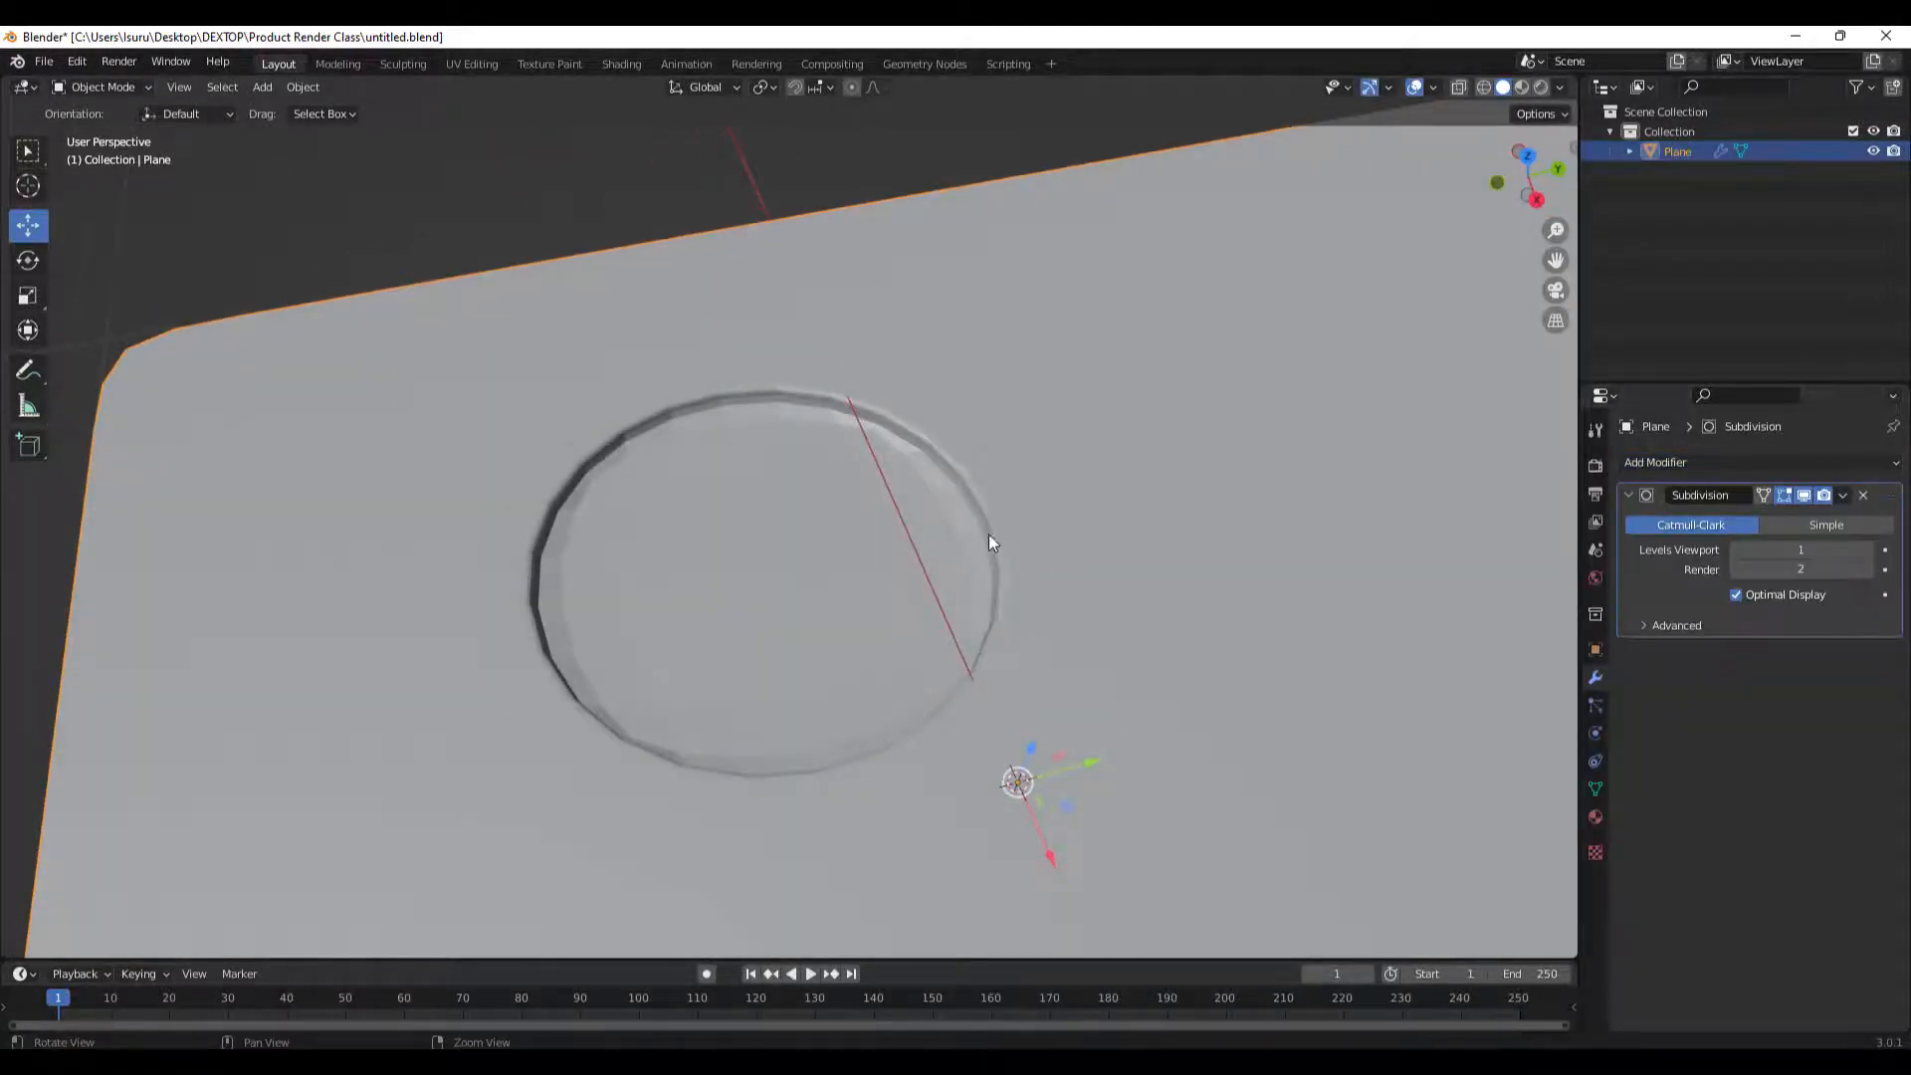
mouse_move(988, 535)
middle_mouse_down("shift")
mouse_move(845, 541)
mouse_move(1017, 514)
mouse_move(863, 508)
mouse_move(905, 551)
middle_mouse_up("shift")
left_click(1868, 551)
Shade the plane smooth and enable Auto Smooth for its normals.
right_click(738, 465)
left_click(736, 464)
left_click(1596, 789)
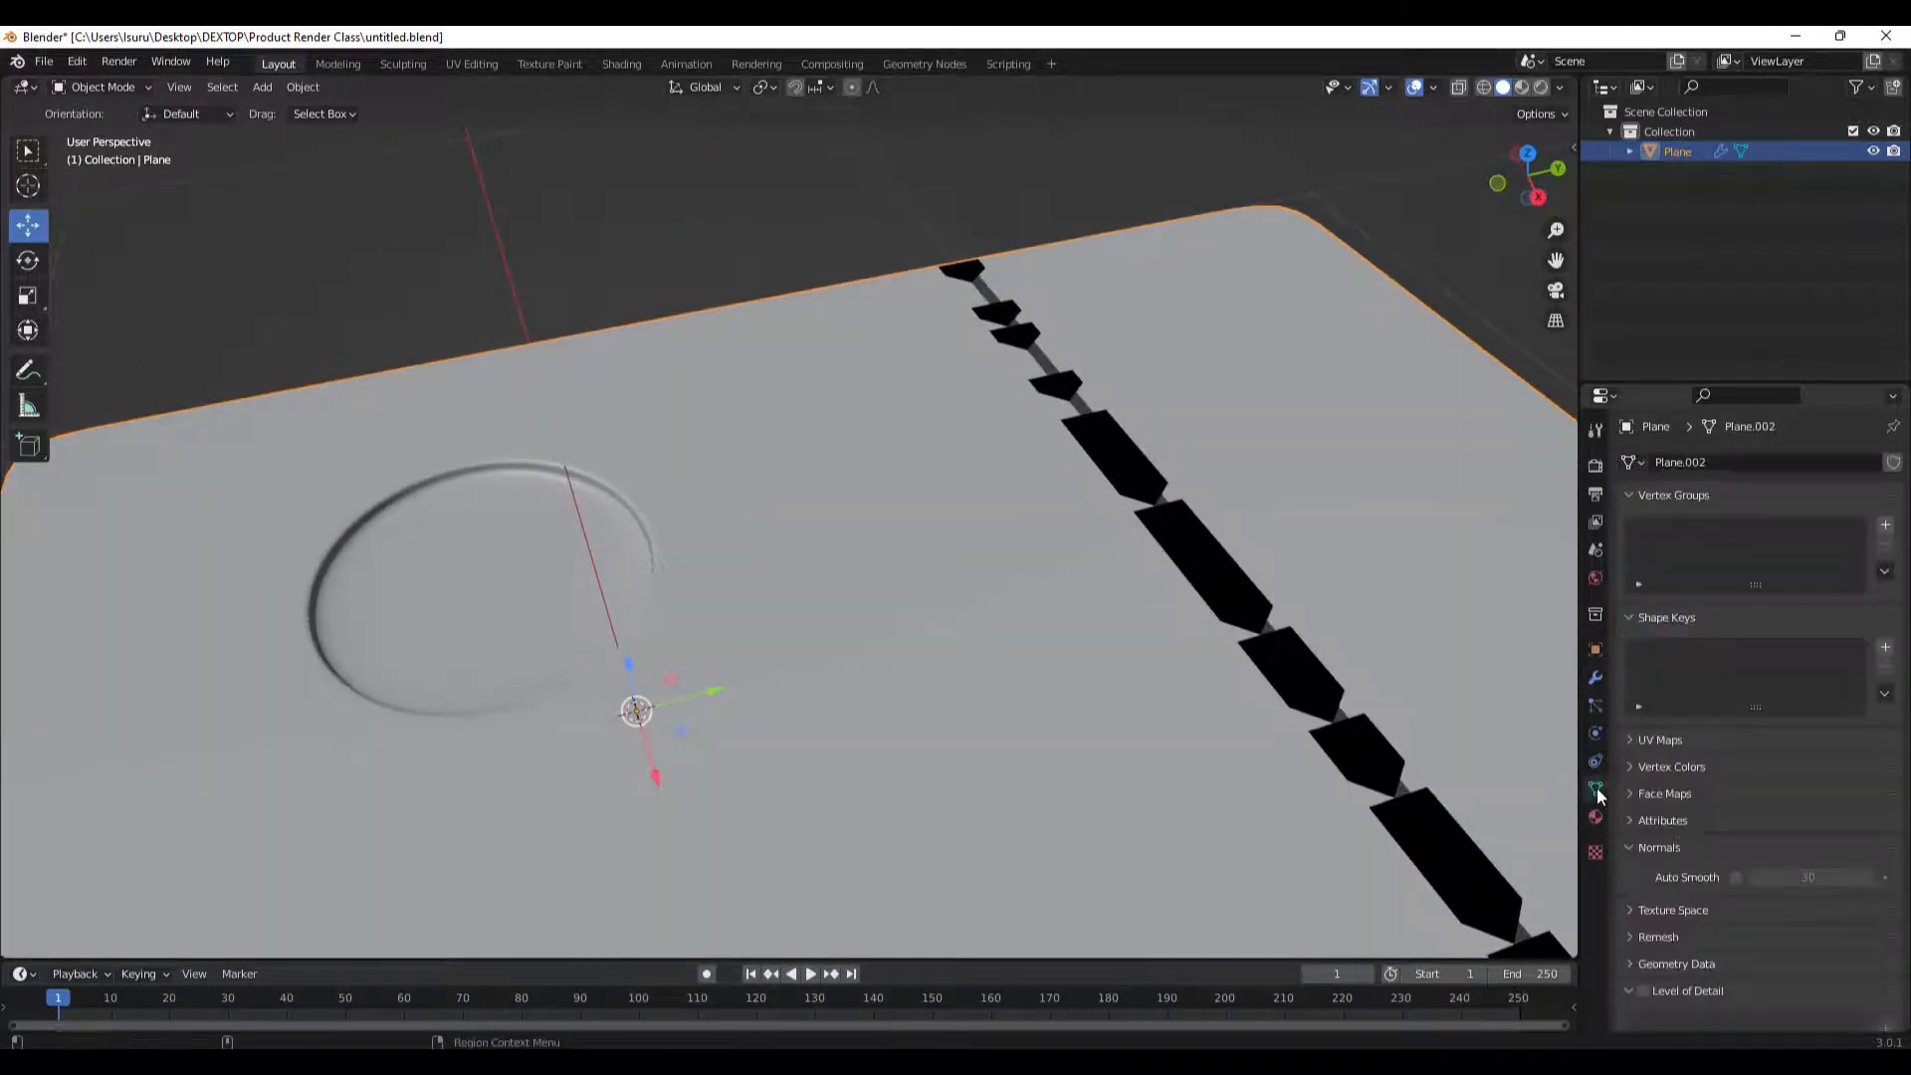
left_click(1735, 880)
middle_click_drag(928, 657, 1060, 584, "shift")
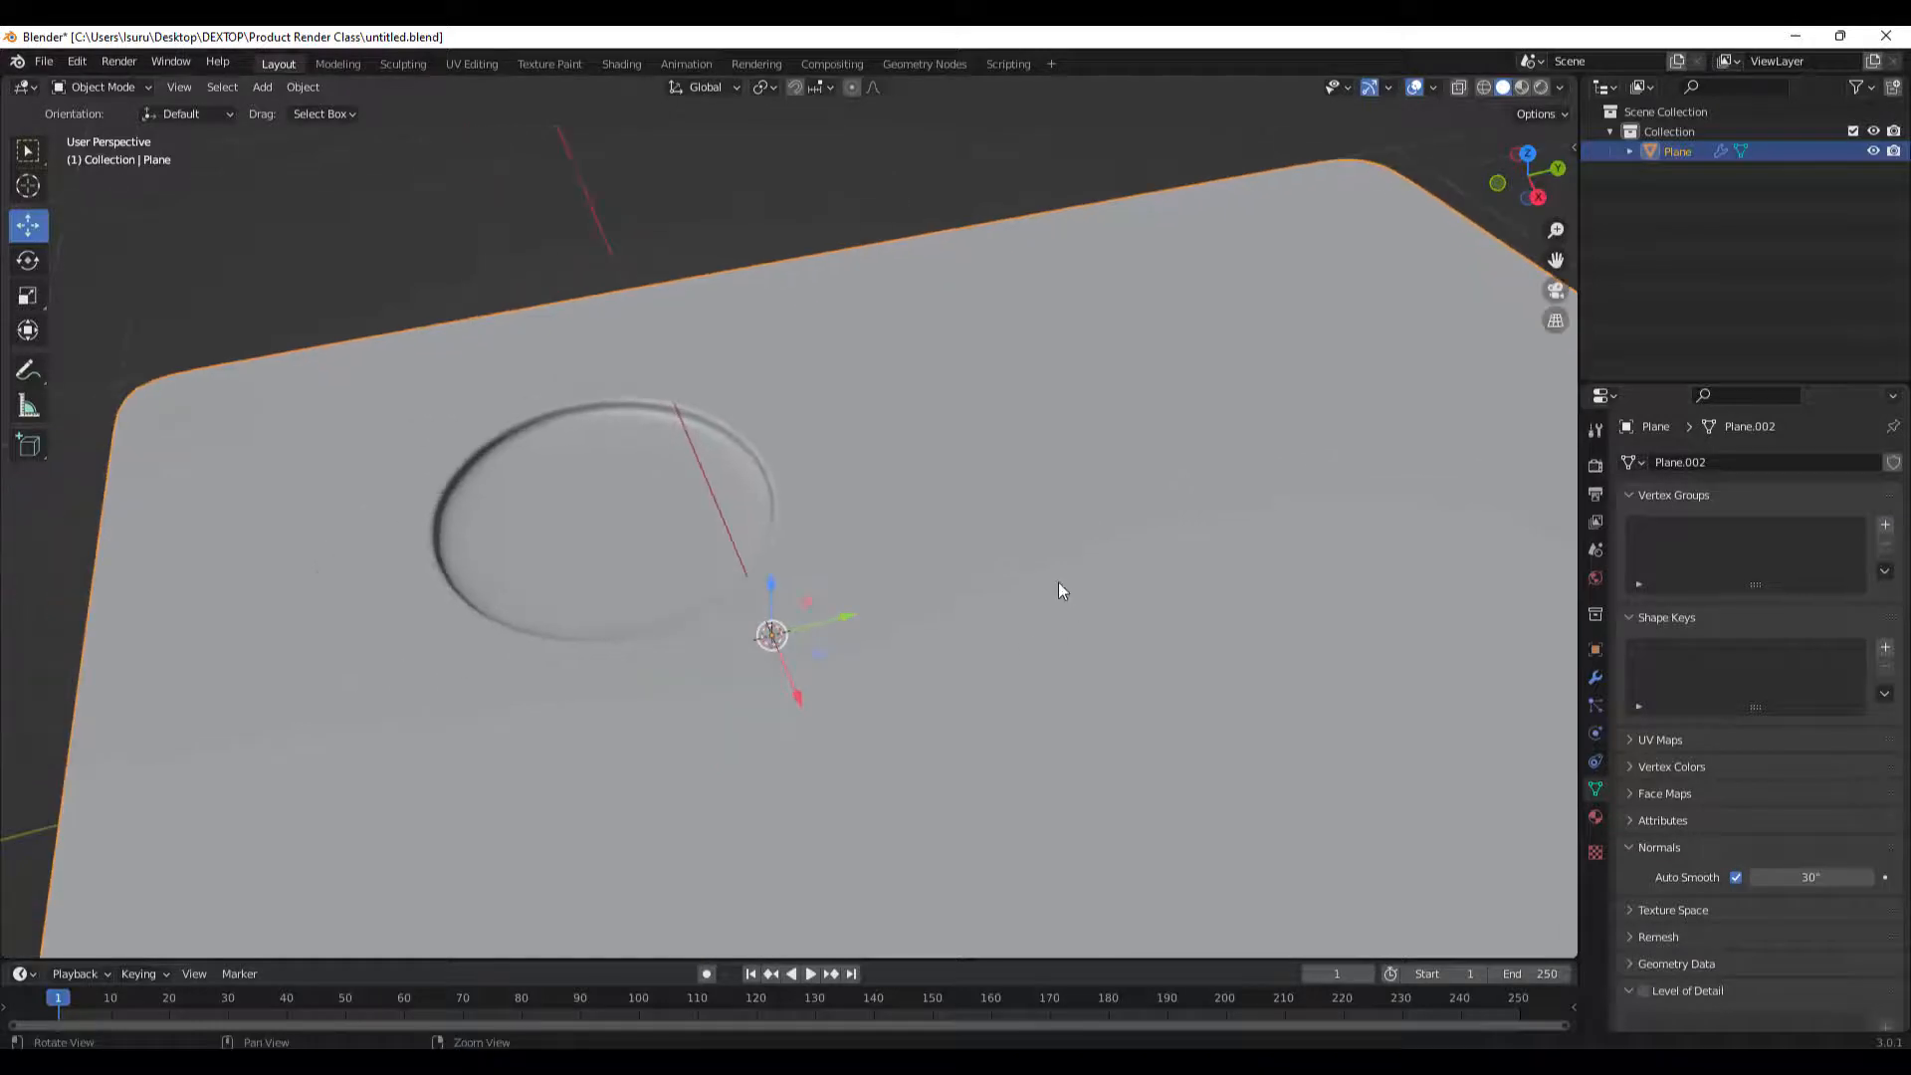
Raise the plane about 0.055 m along Z and inspect its topology in wireframe display before restoring solid shading.
scroll(1059, 584, "down", 1)
left_click_drag(782, 568, 785, 548)
left_click(1483, 86)
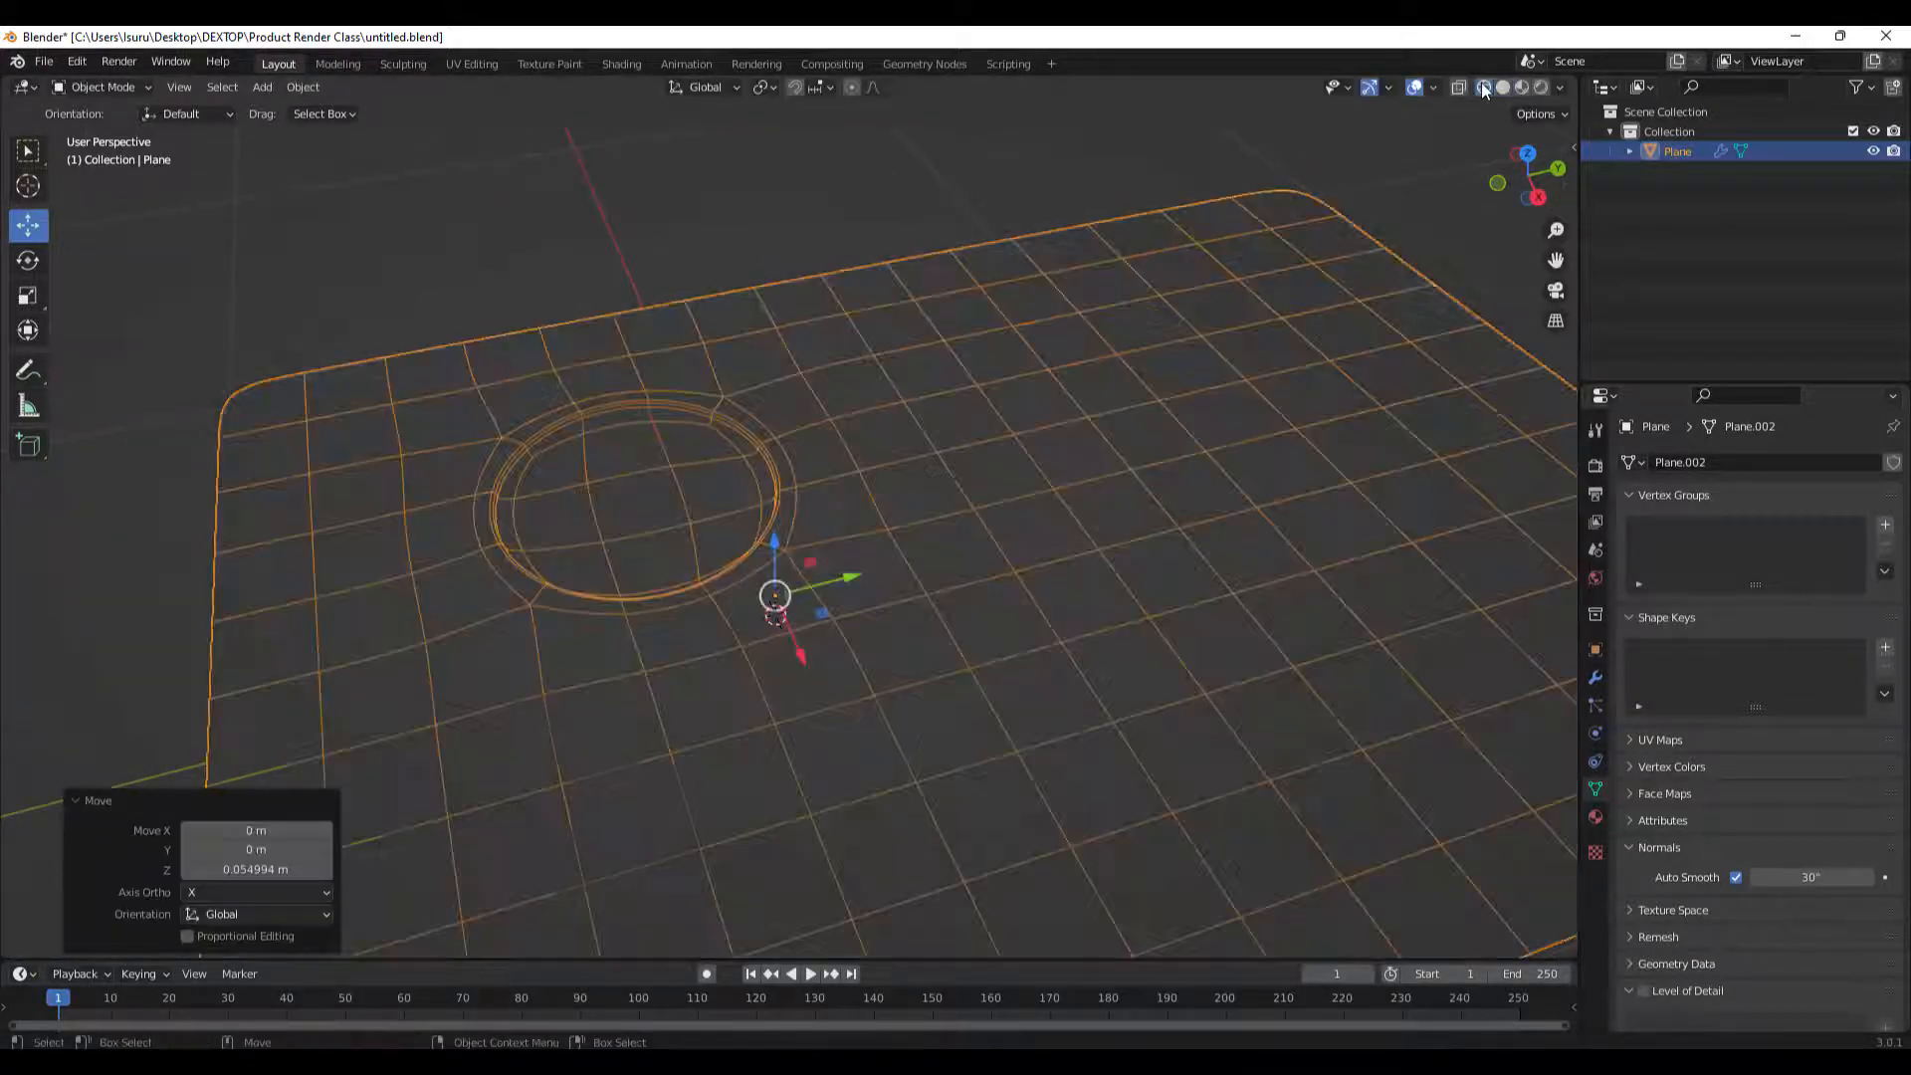
mouse_move(695, 450)
middle_mouse_down()
mouse_move(756, 517)
mouse_move(892, 439)
mouse_move(661, 427)
mouse_move(673, 504)
middle_mouse_up()
left_click(1343, 177)
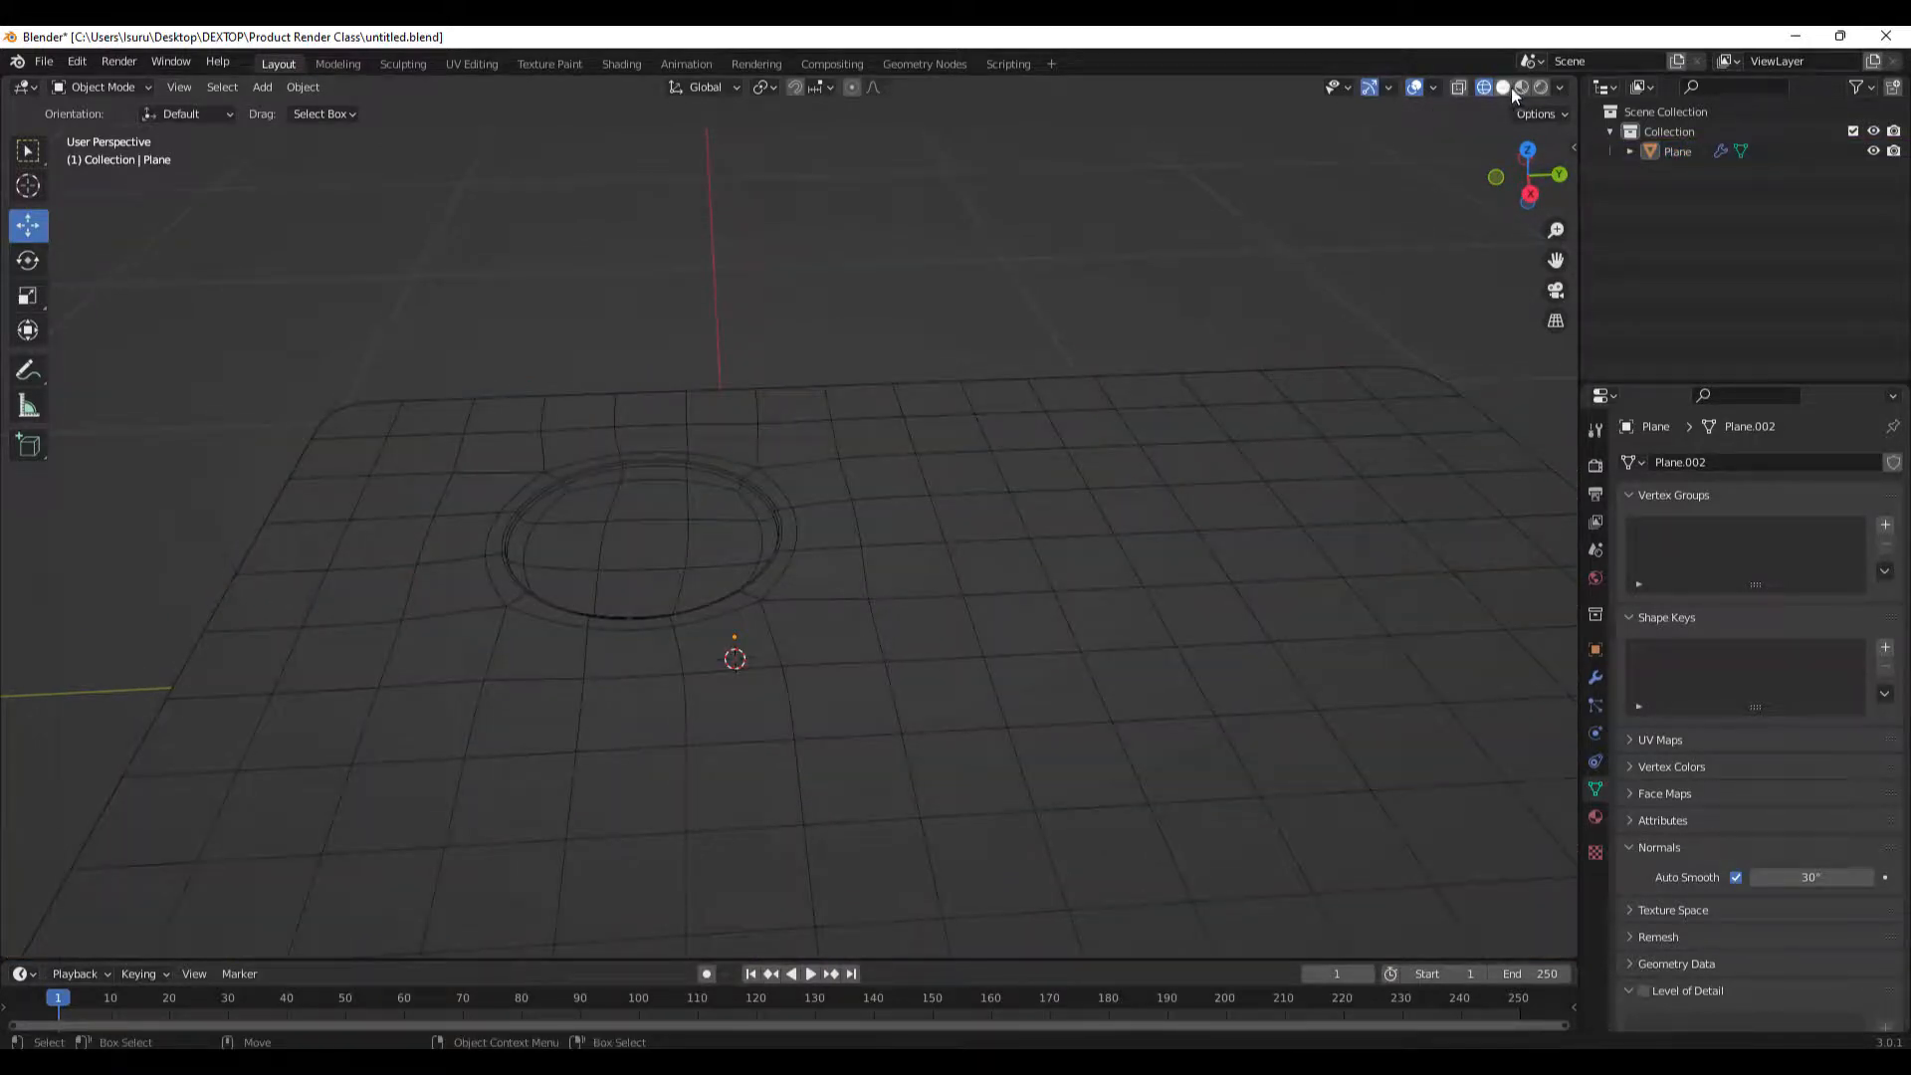
left_click(1503, 87)
mouse_move(856, 518)
middle_mouse_down()
mouse_move(917, 449)
mouse_move(605, 528)
mouse_move(691, 555)
middle_mouse_up()
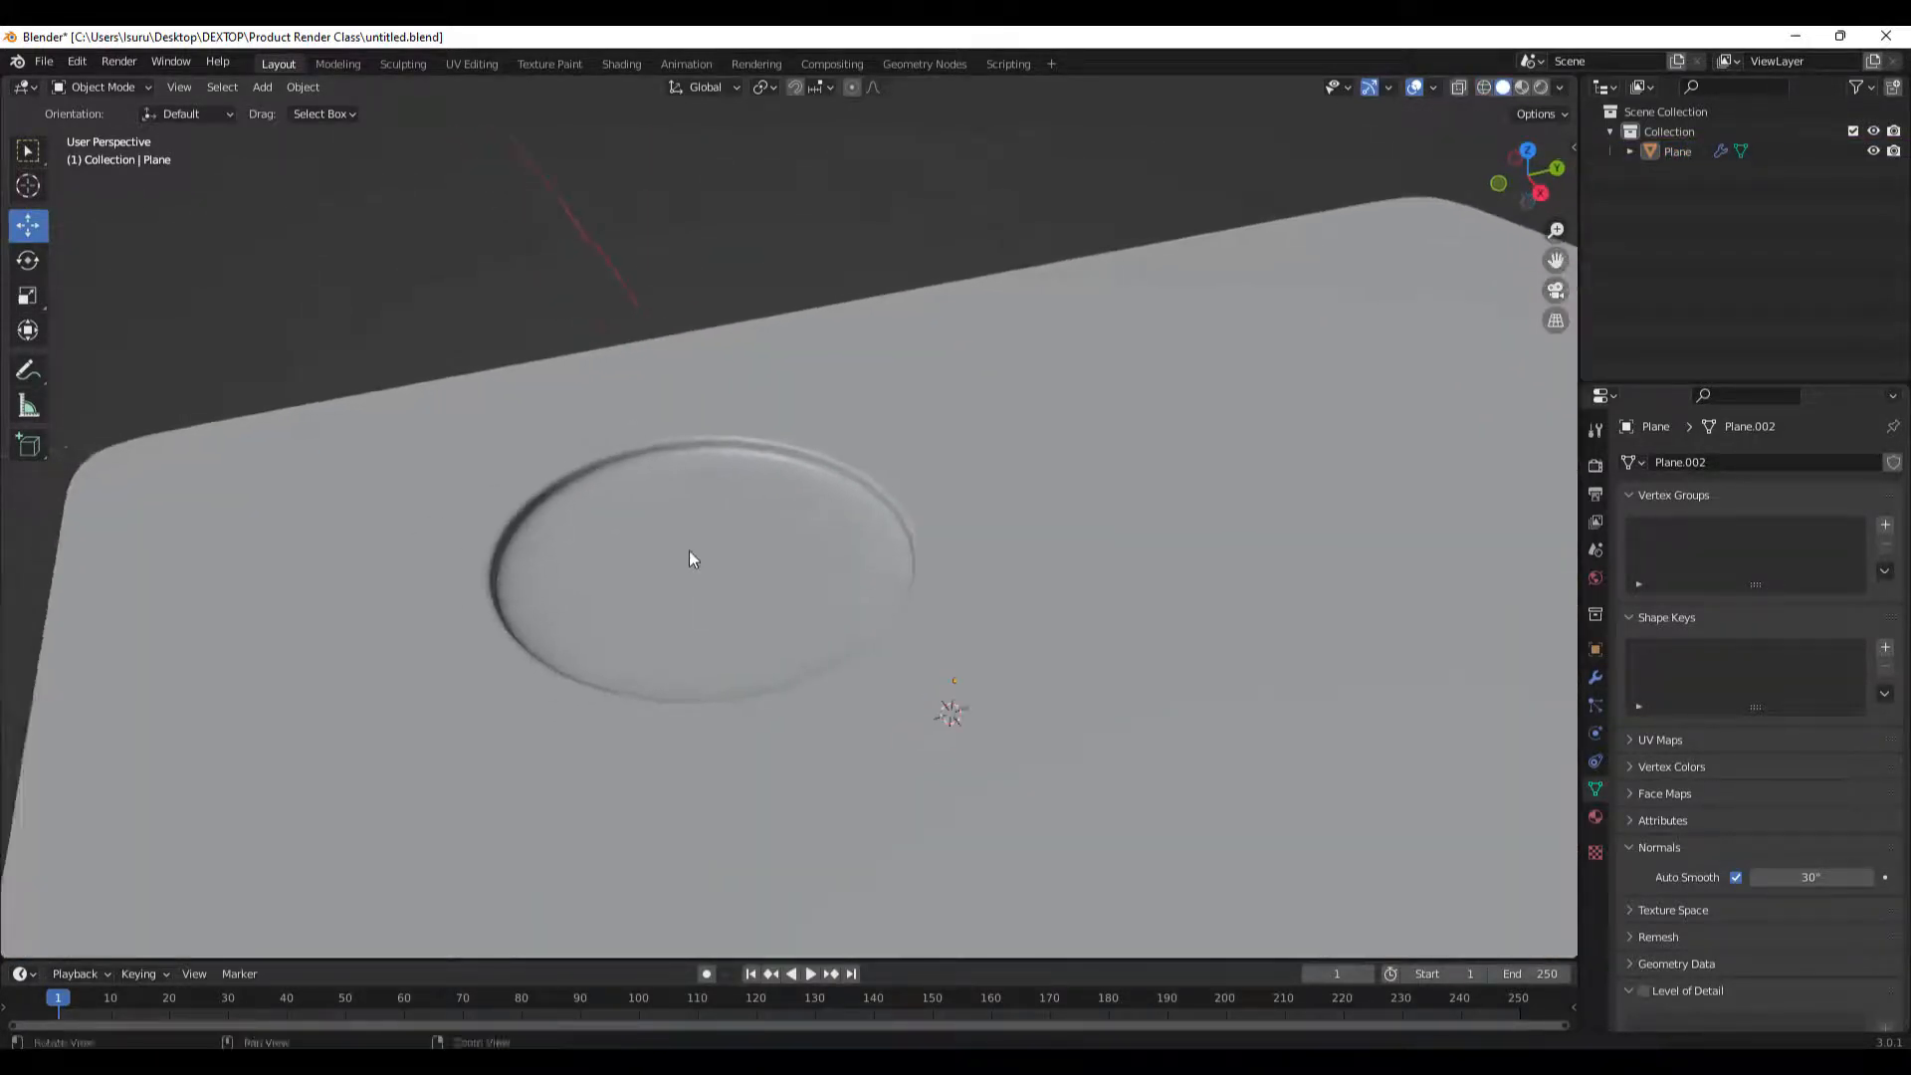
Enter Edit Mode on the plane and enable the Subdivision modifier's On Cage display.
left_click(691, 554)
key("Tab")
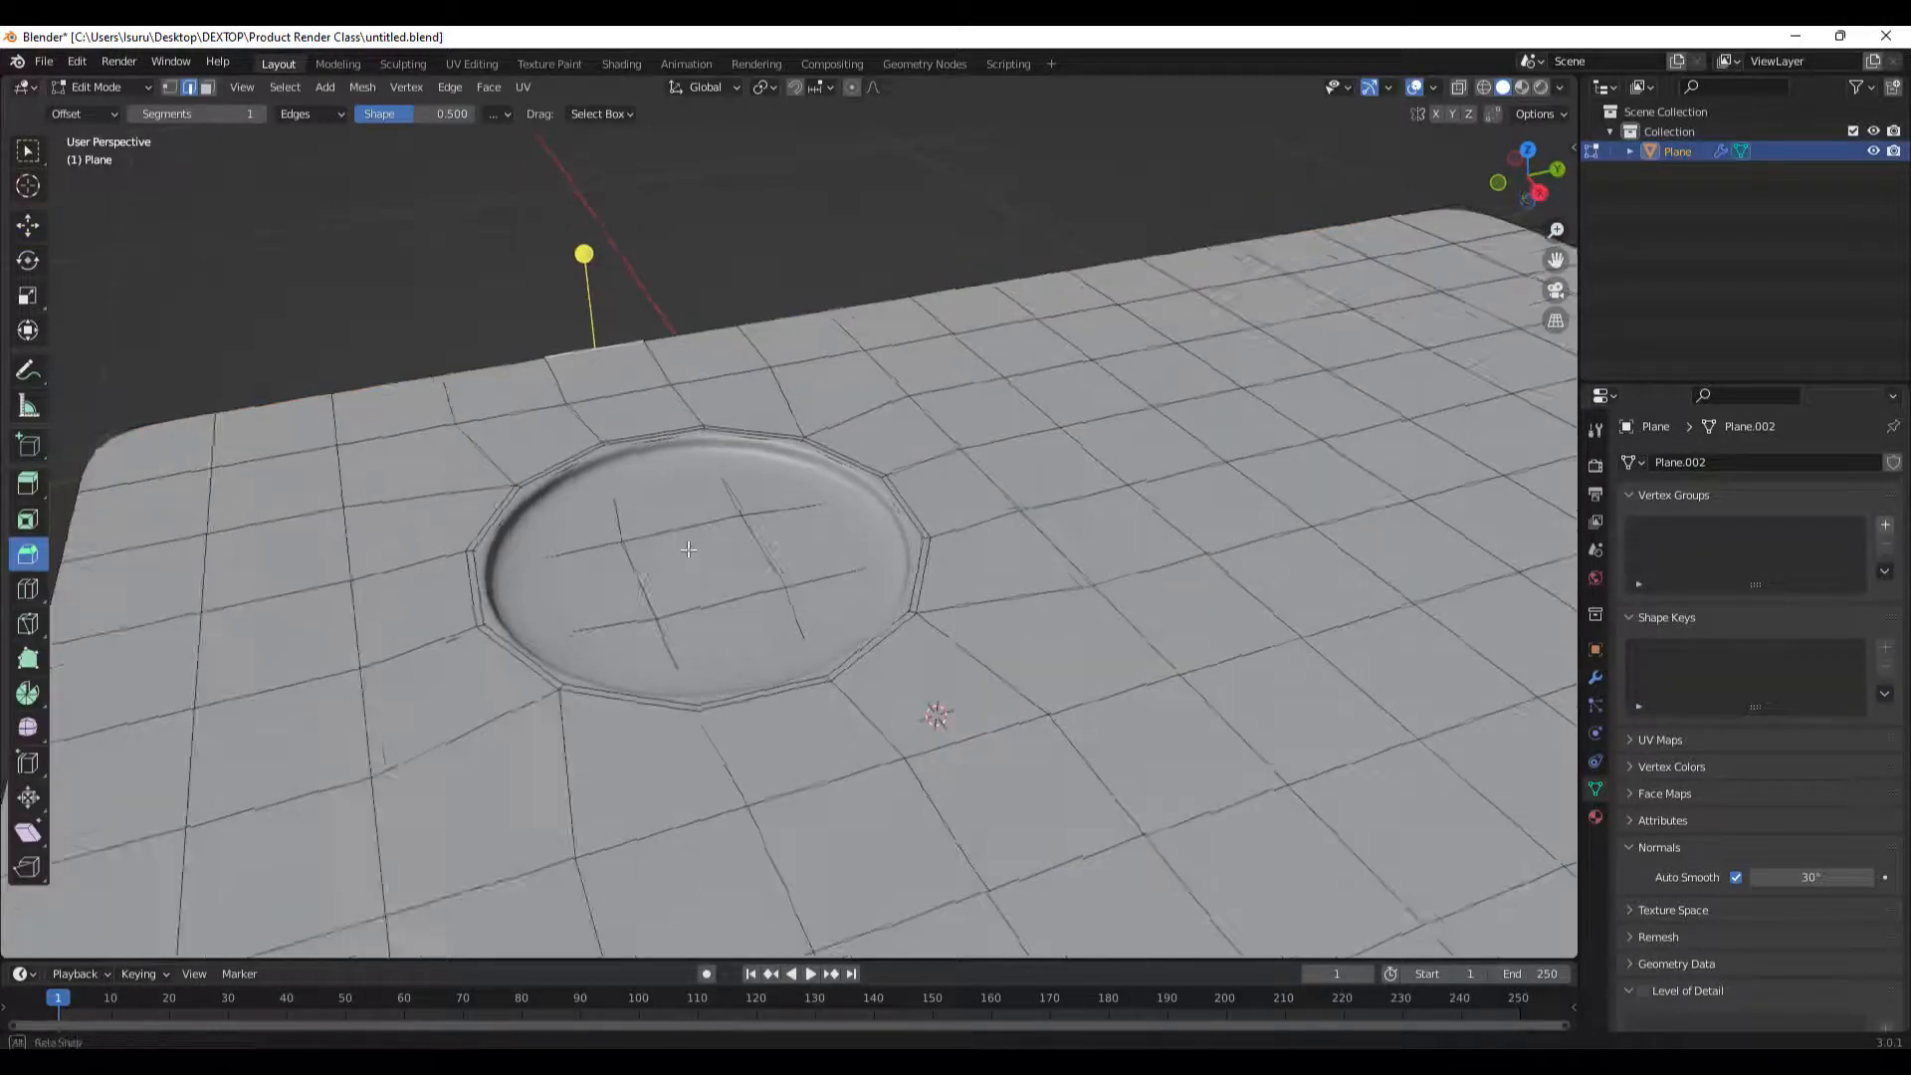
left_click(1595, 680)
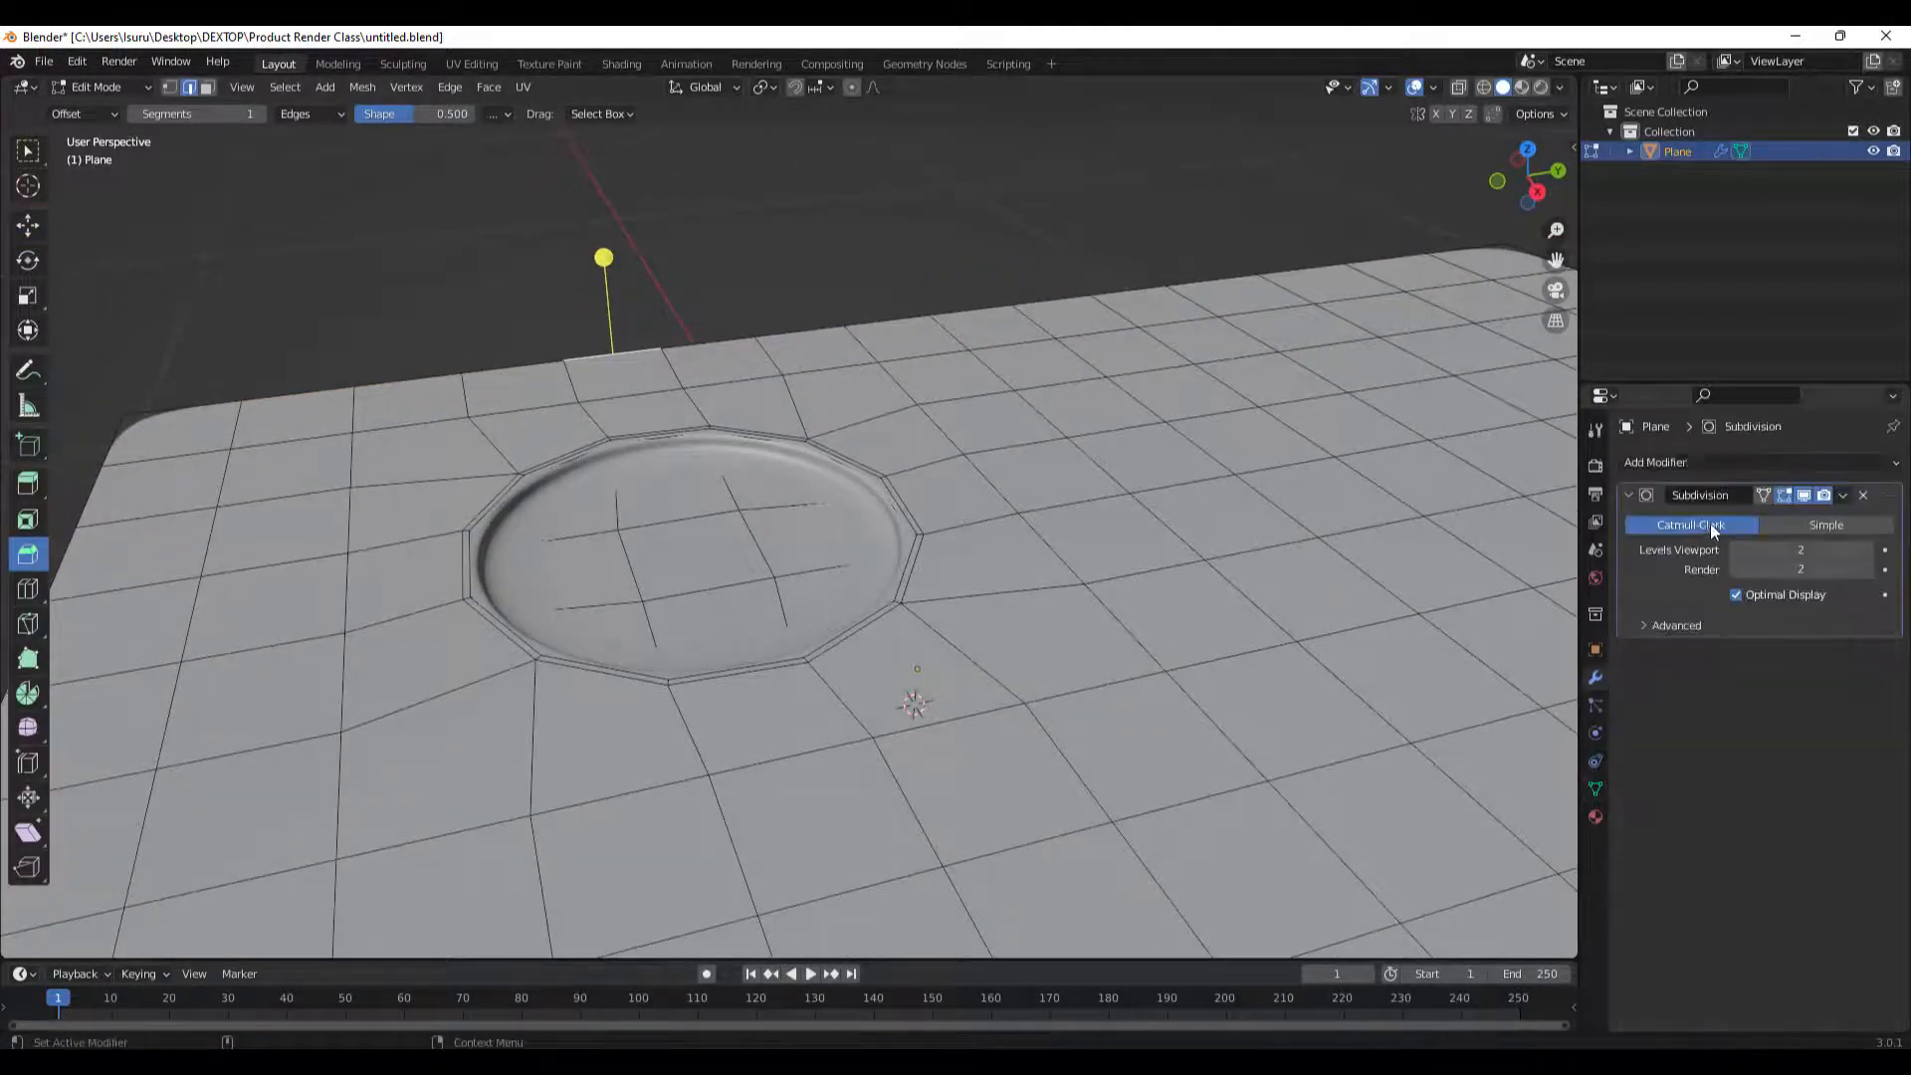
left_click(1762, 495)
middle_click_drag(896, 697, 836, 659)
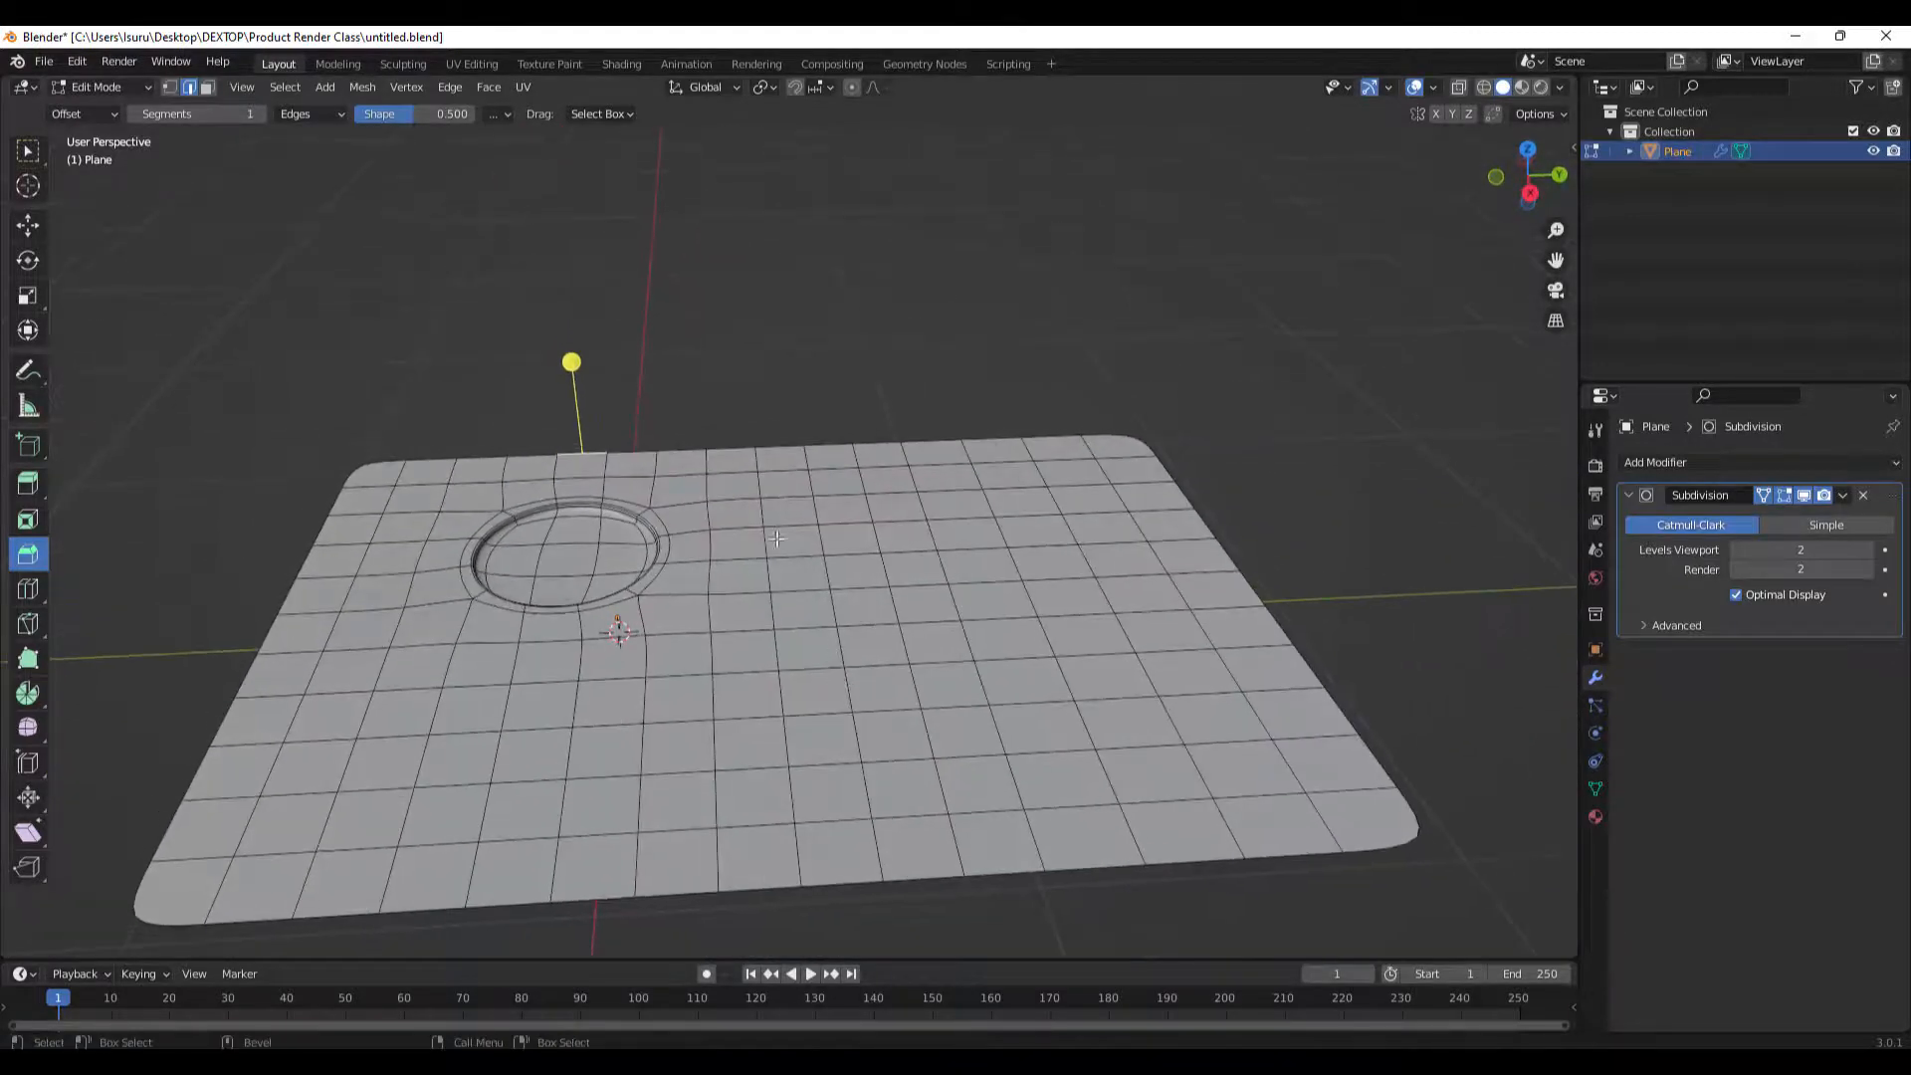
Return to Object Mode and delete the plane.
left_click(141, 92)
left_click(100, 81)
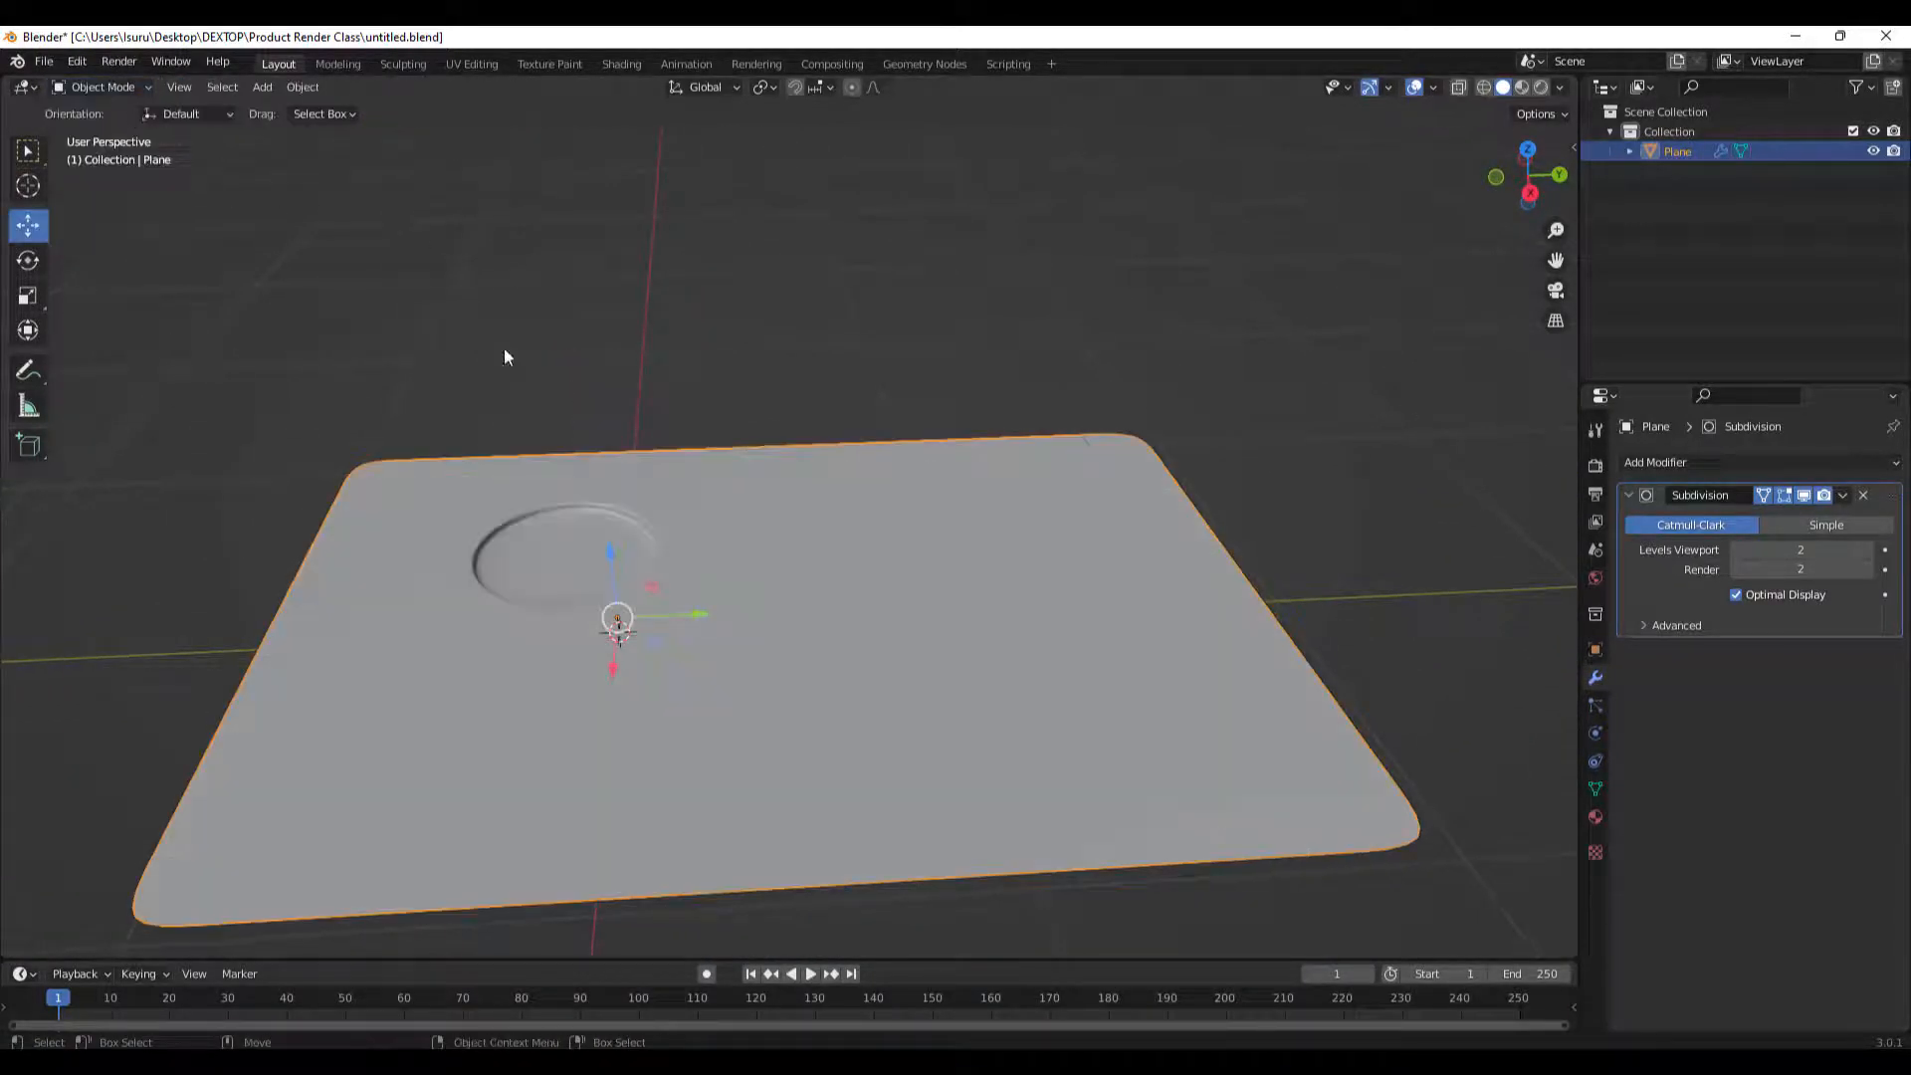
key("Delete")
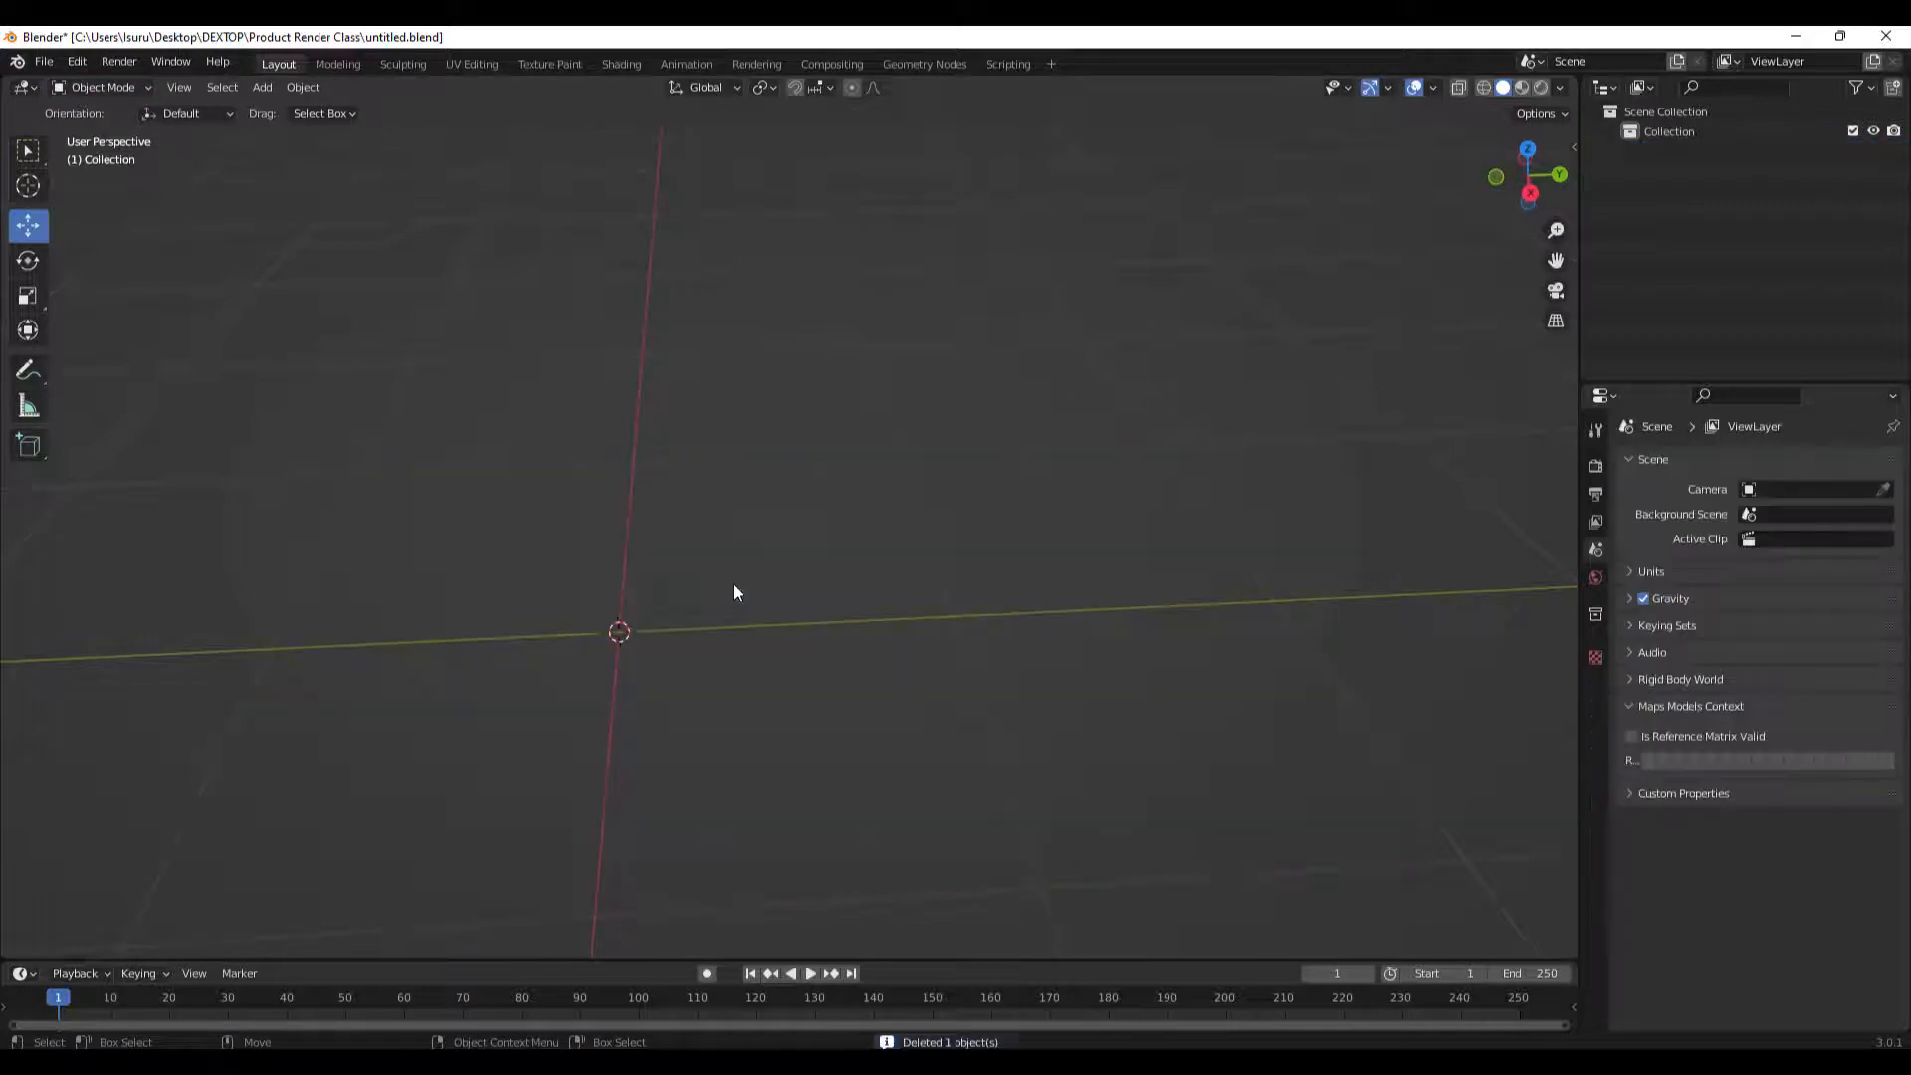
Add a UV sphere with 32 segments, 16 rings and a 1 m radius at the world origin.
middle_click_drag(875, 557, 784, 554)
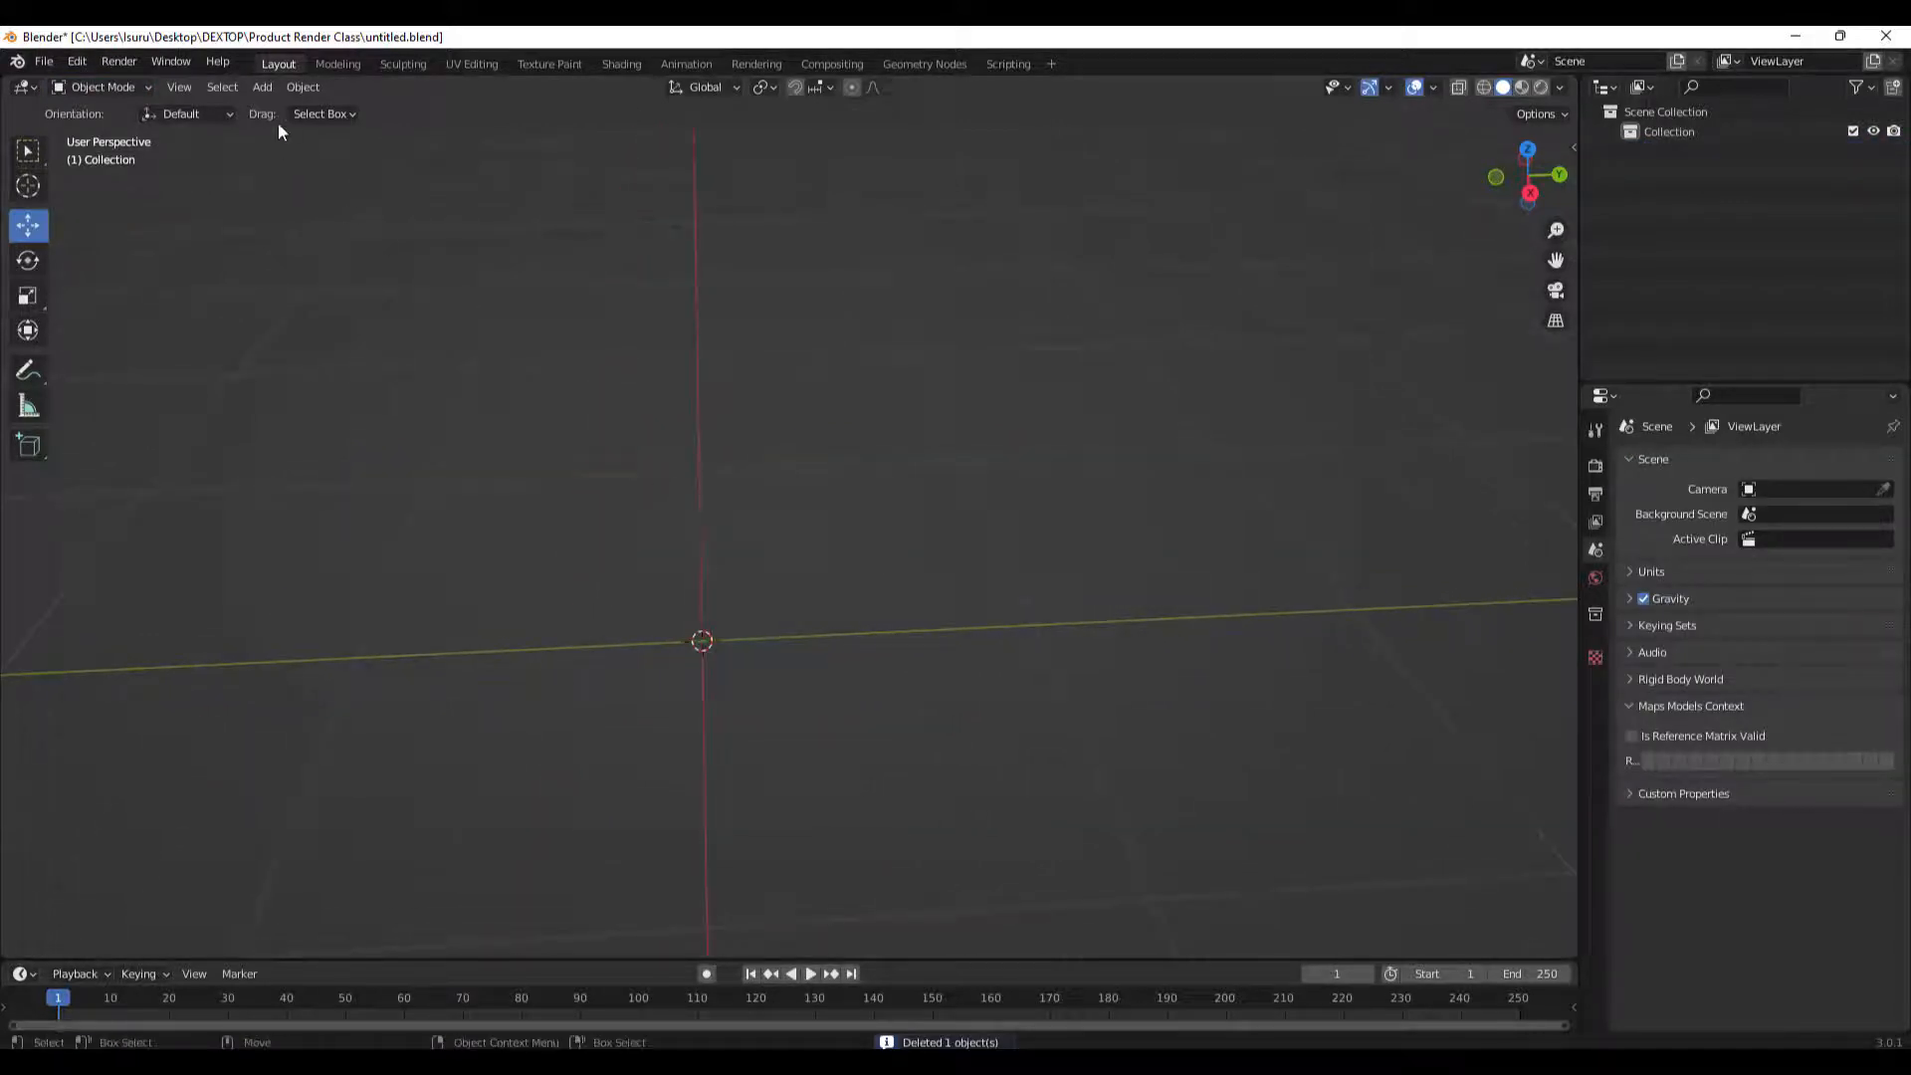
left_click(265, 88)
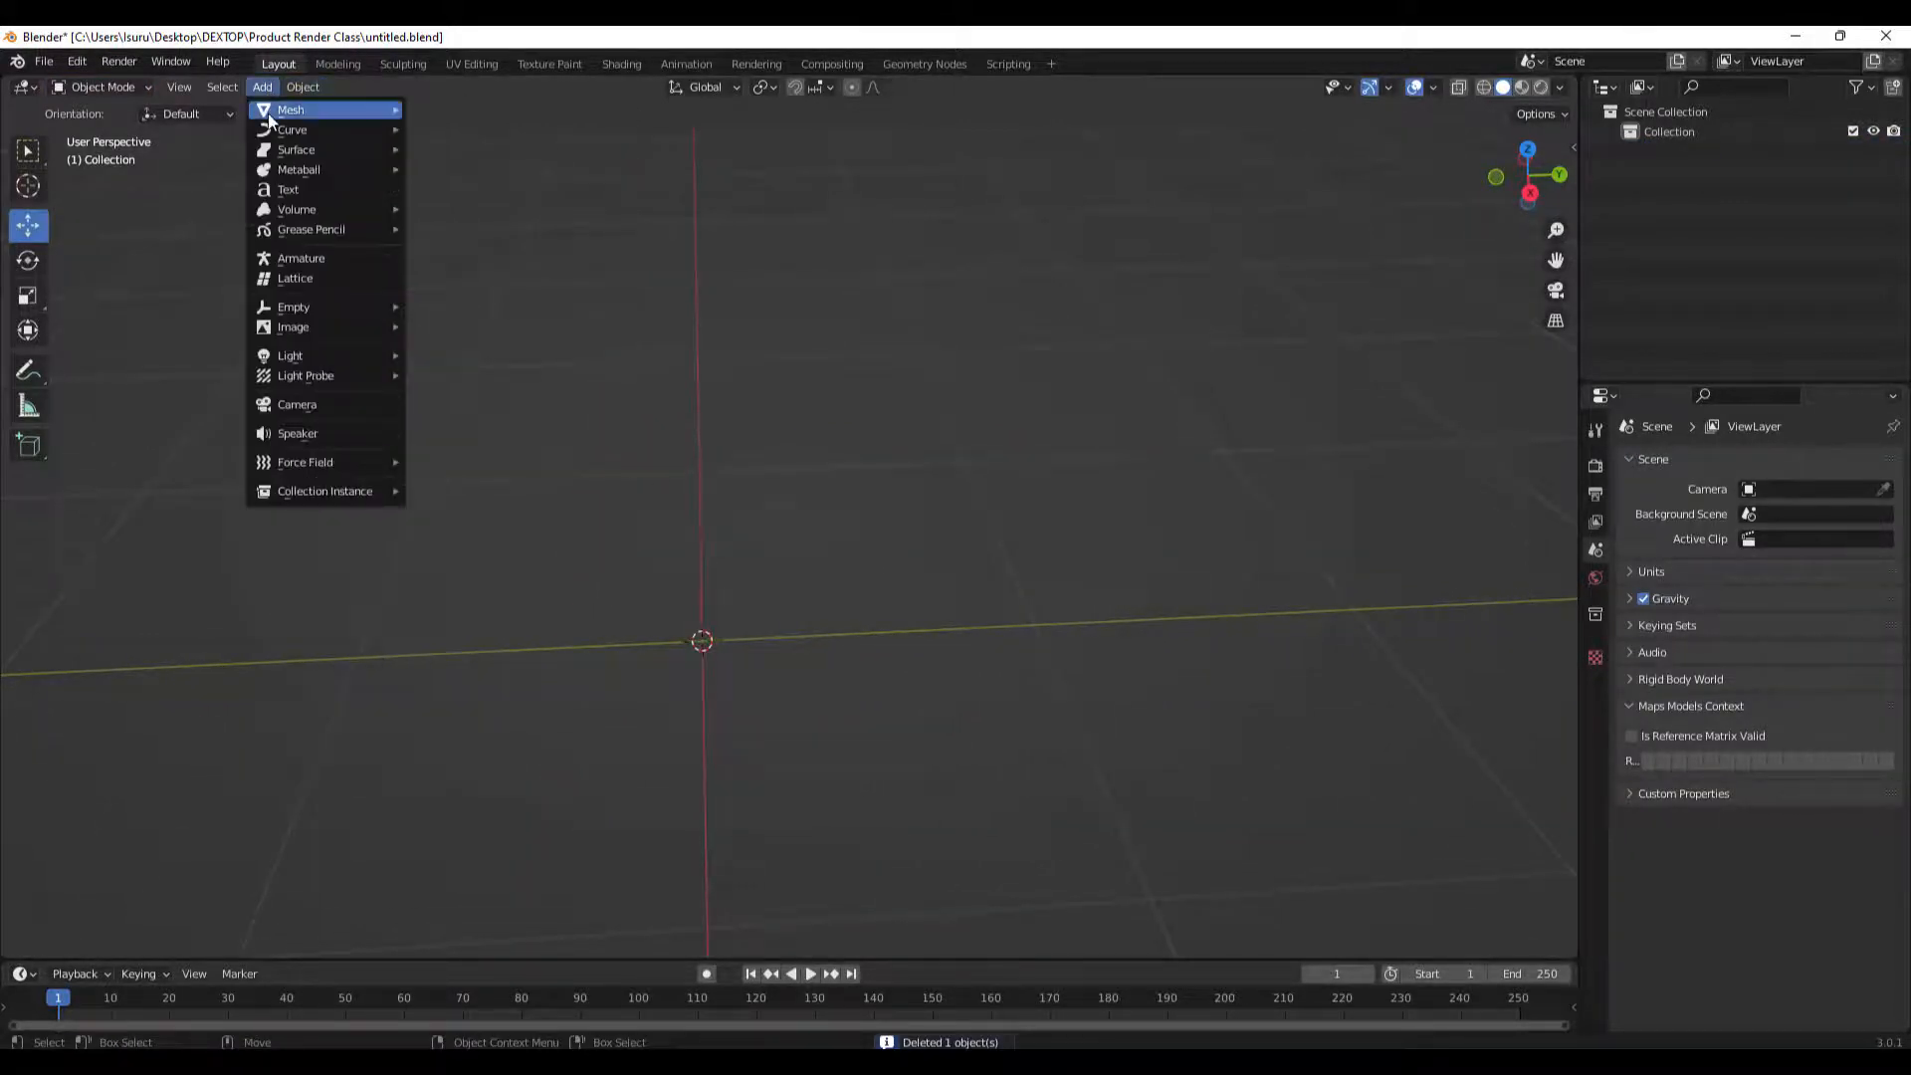
mouse_move(367, 110)
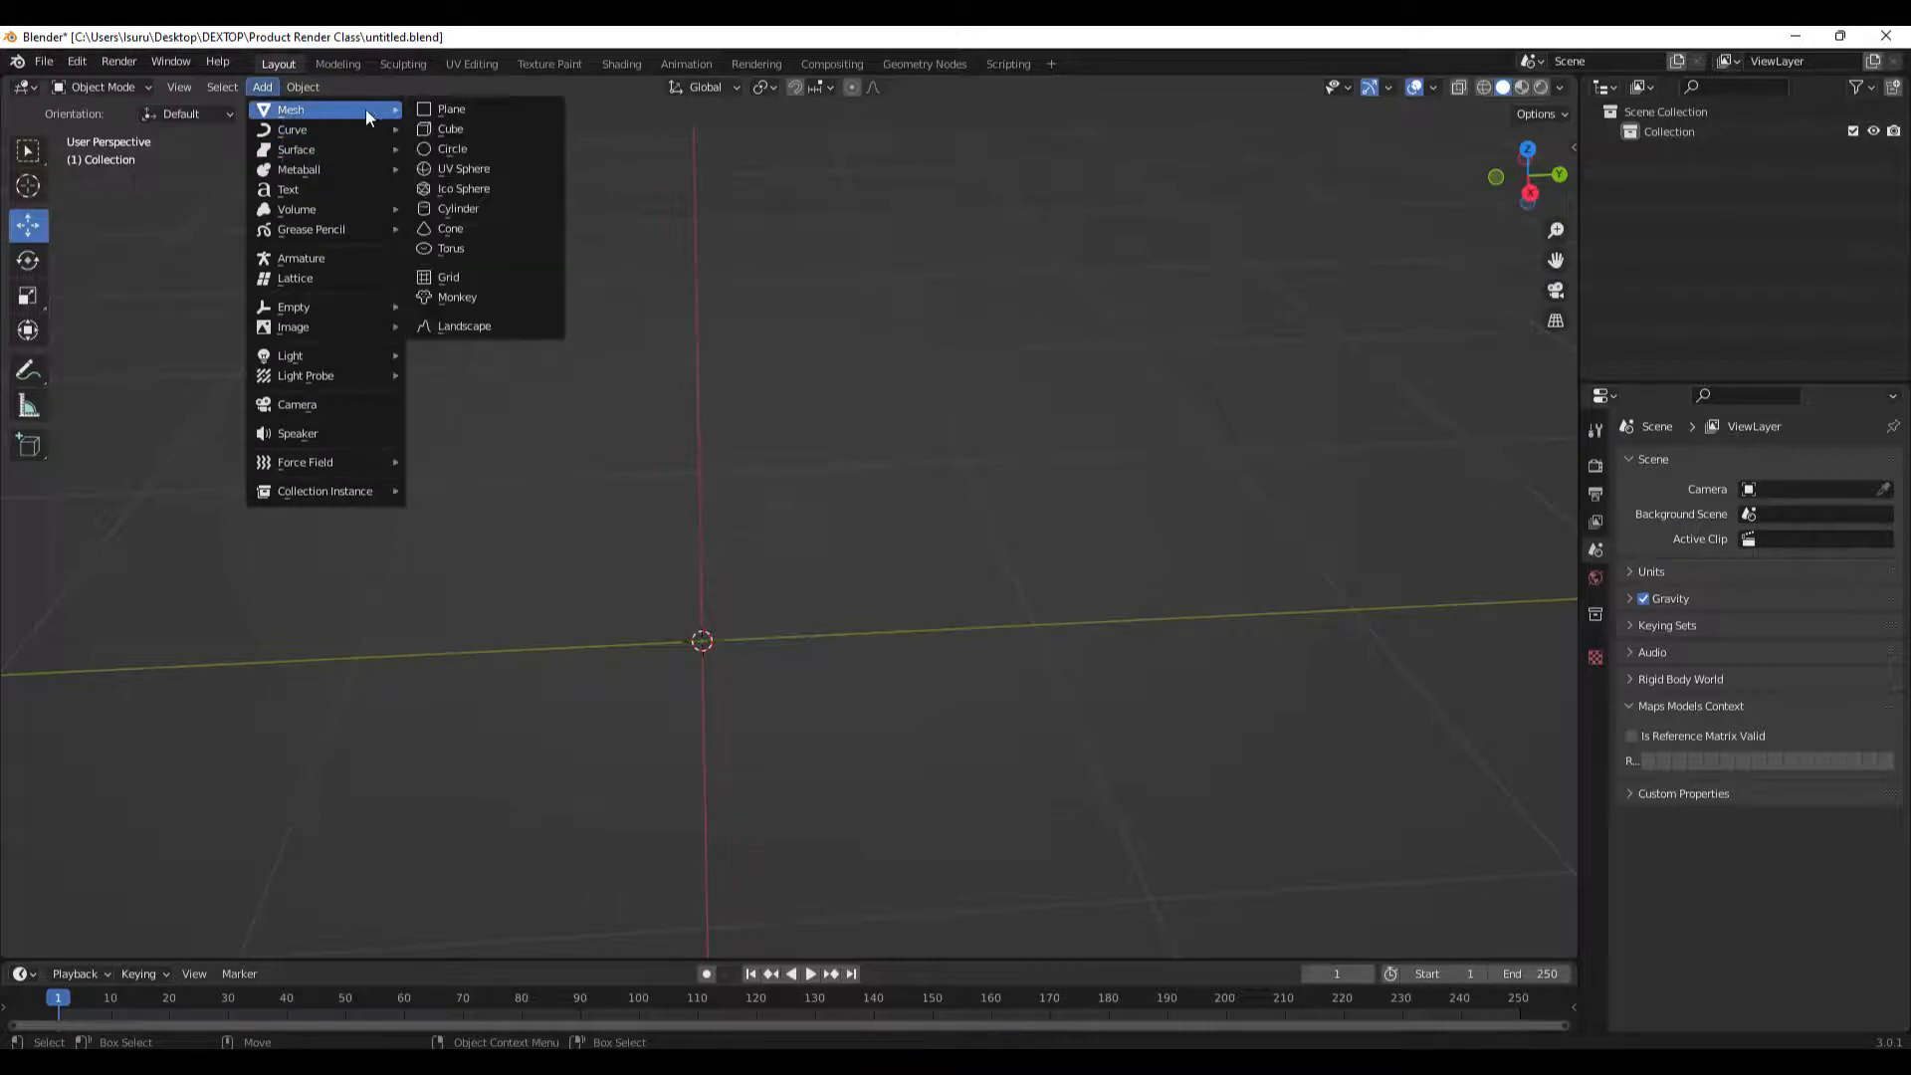
left_click(446, 171)
middle_click_drag(744, 448, 866, 565)
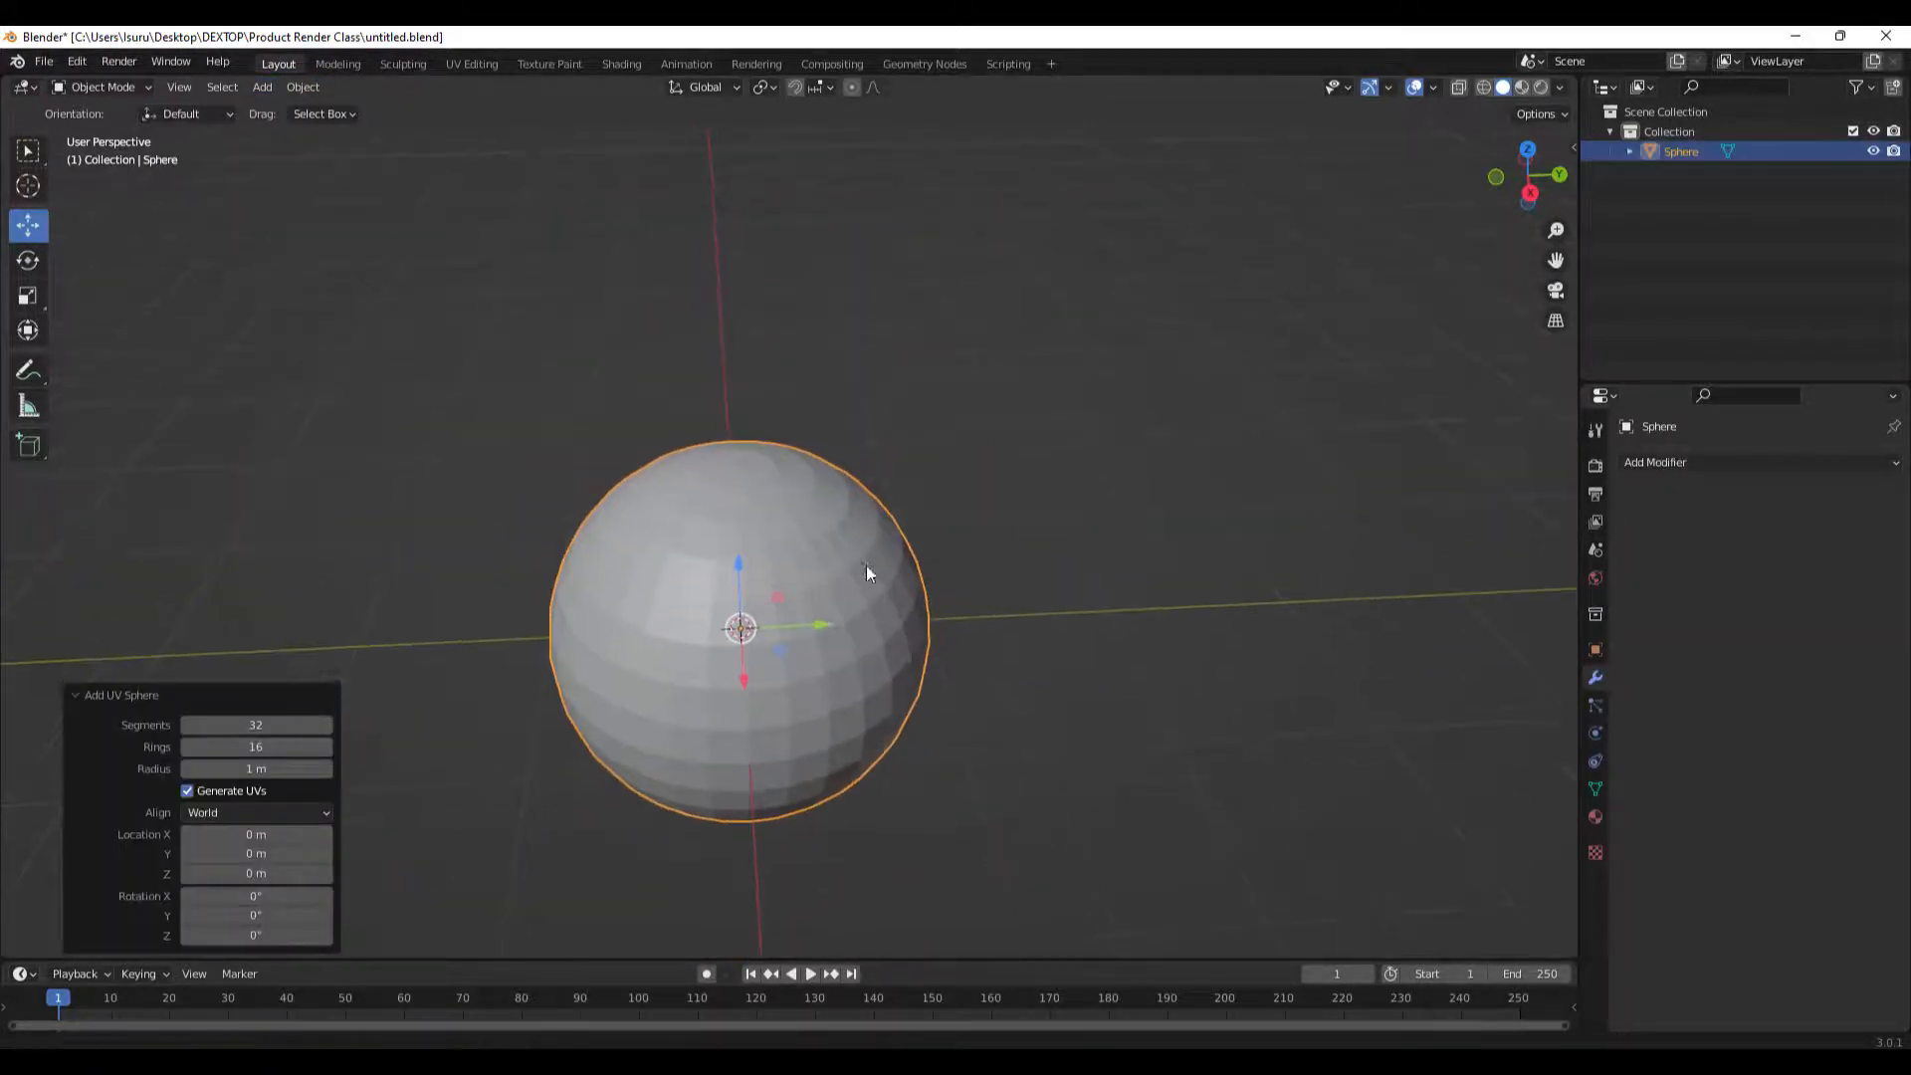
In Edit Mode, select all the sphere's vertices above its equator, including hidden ones, and flatten them with LoopTools Flatten using the best-fit plane.
left_click(1530, 194)
key("Tab")
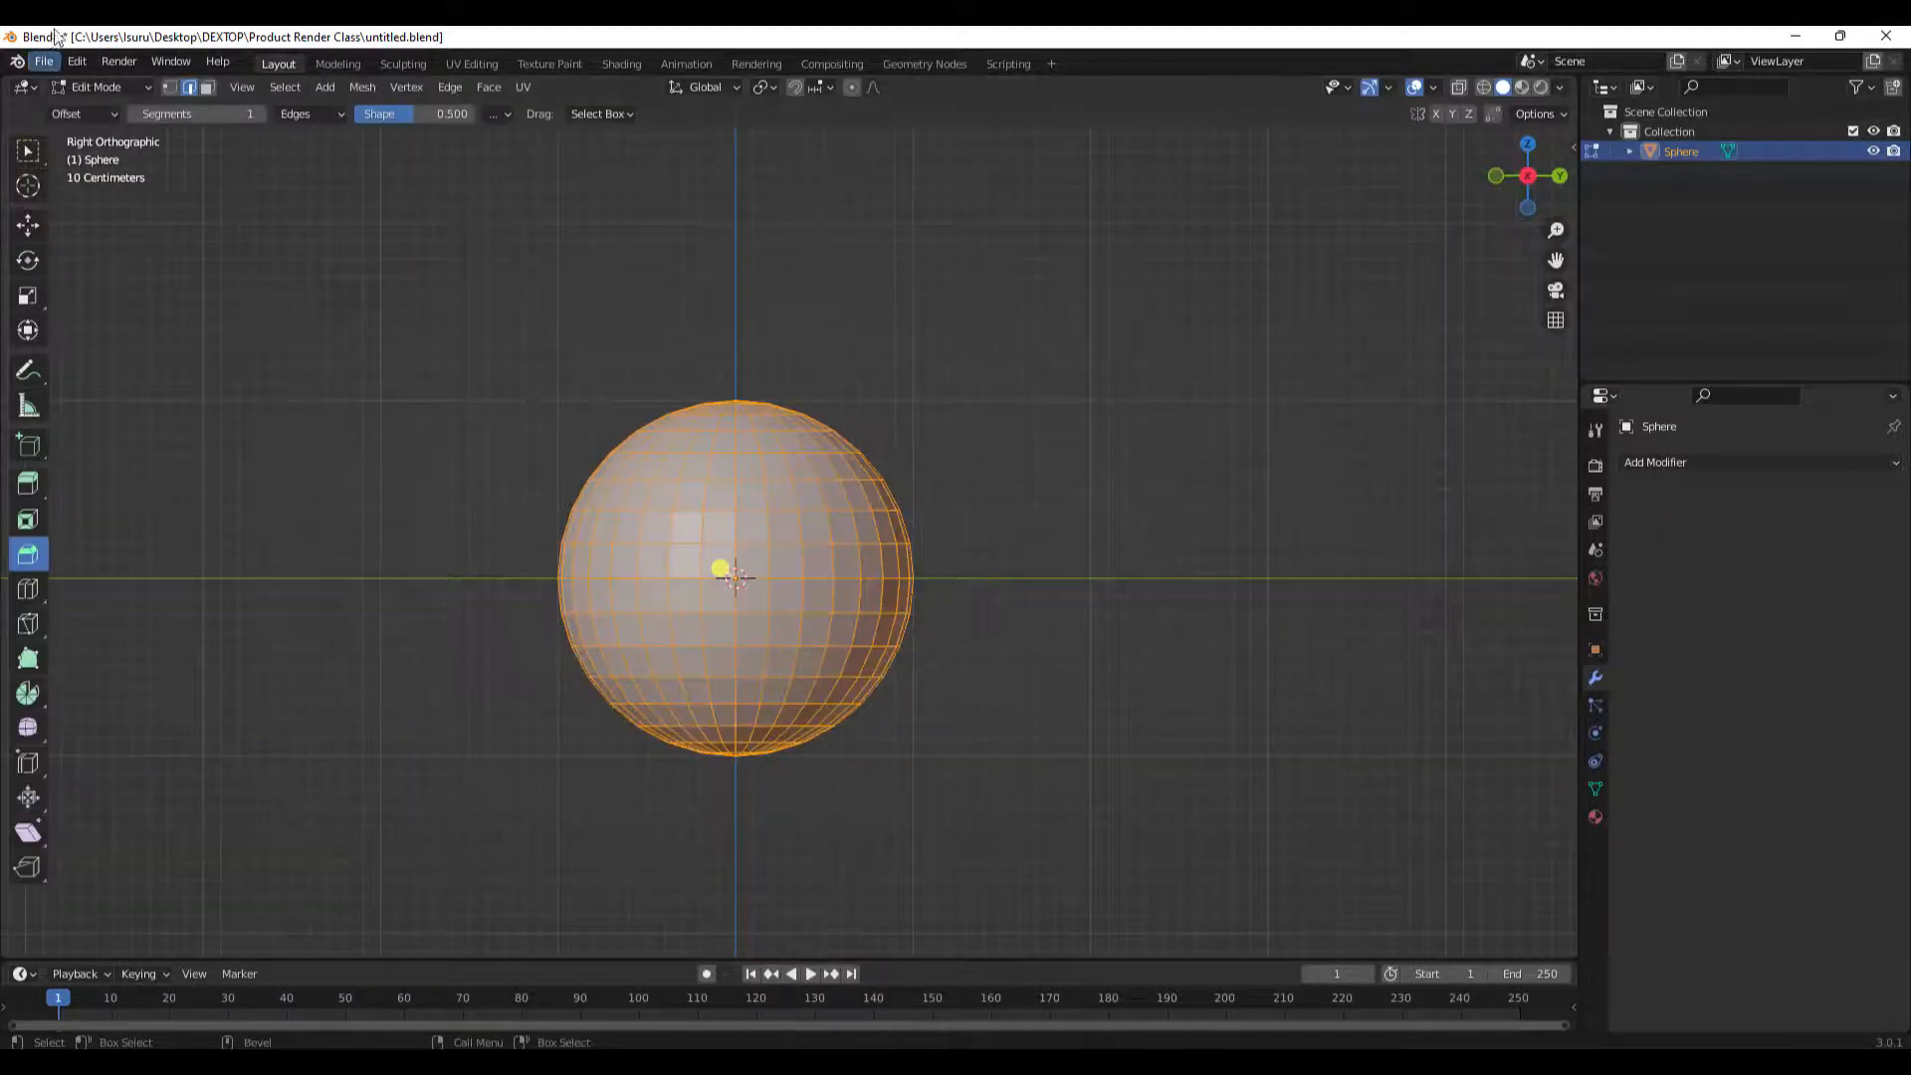
left_click(170, 88)
left_click(456, 279)
left_click(1484, 88)
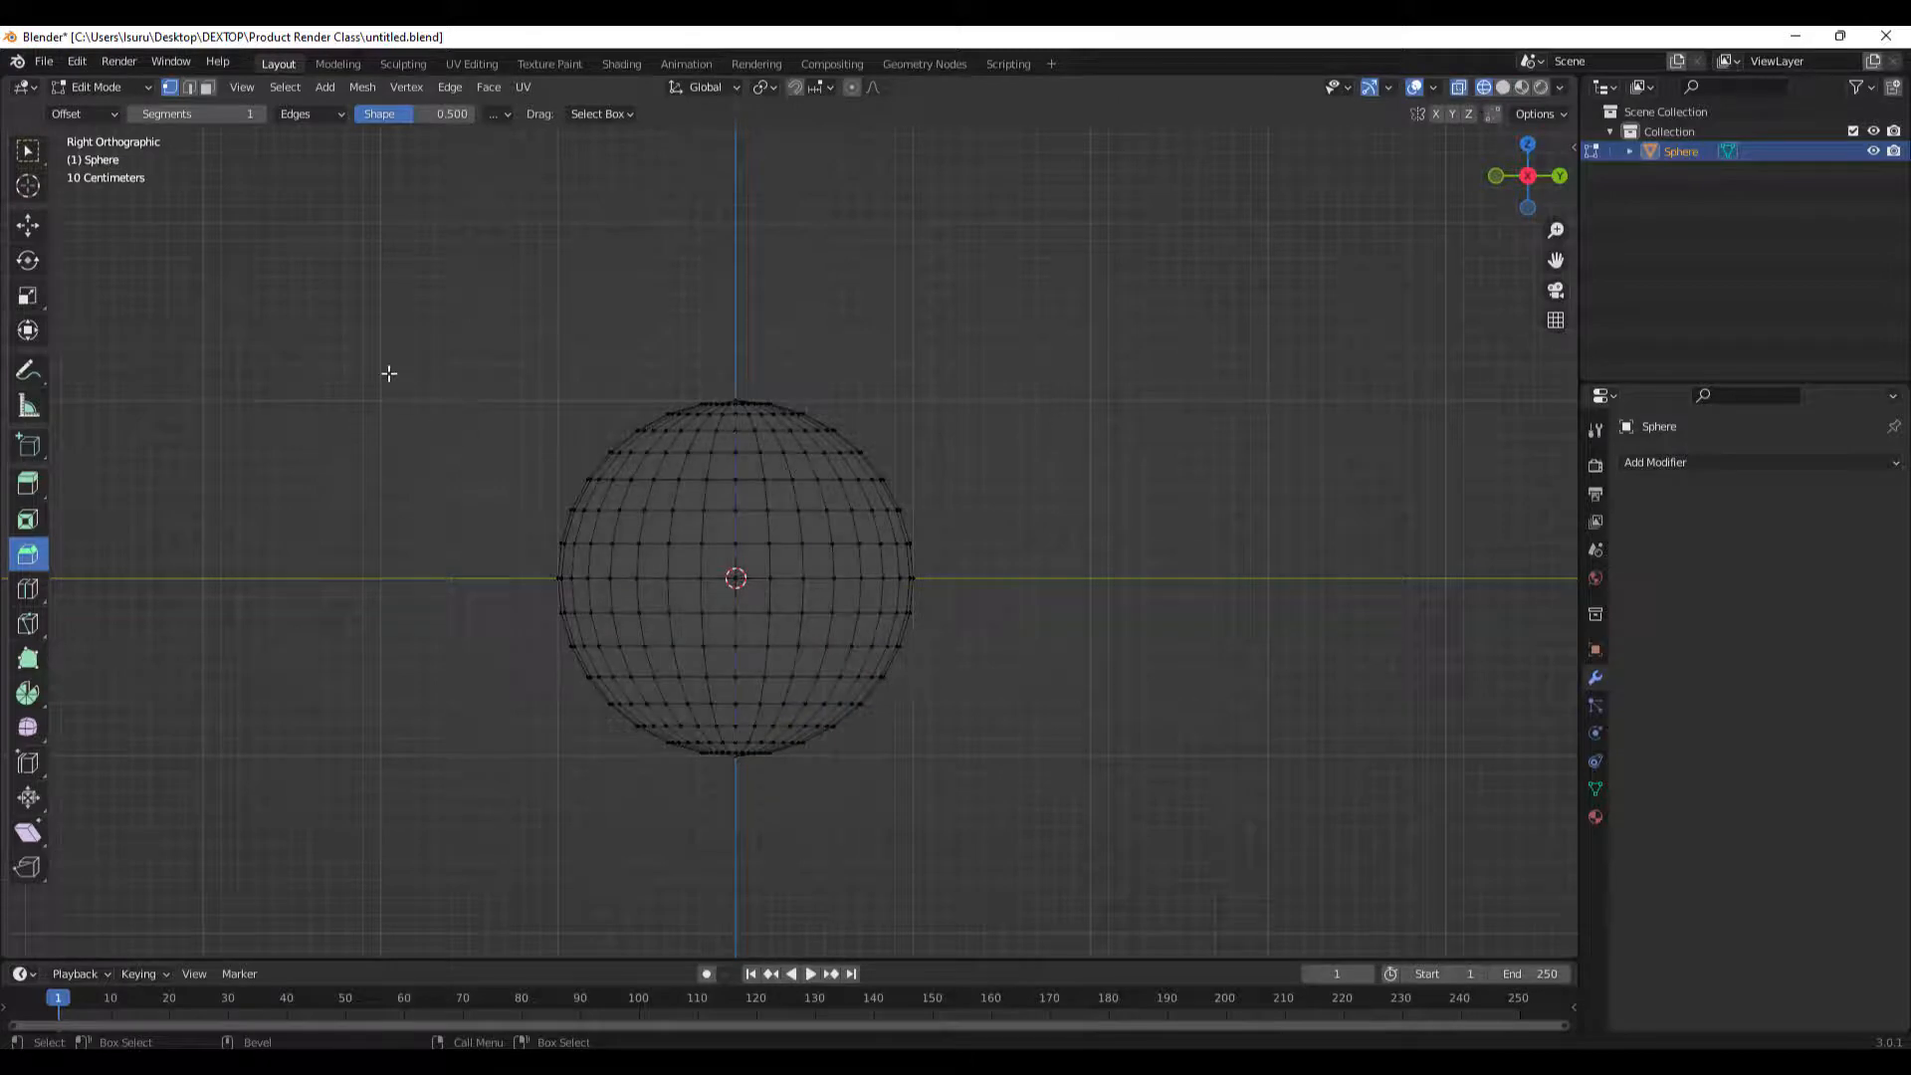
left_click_drag(388, 373, 1037, 572)
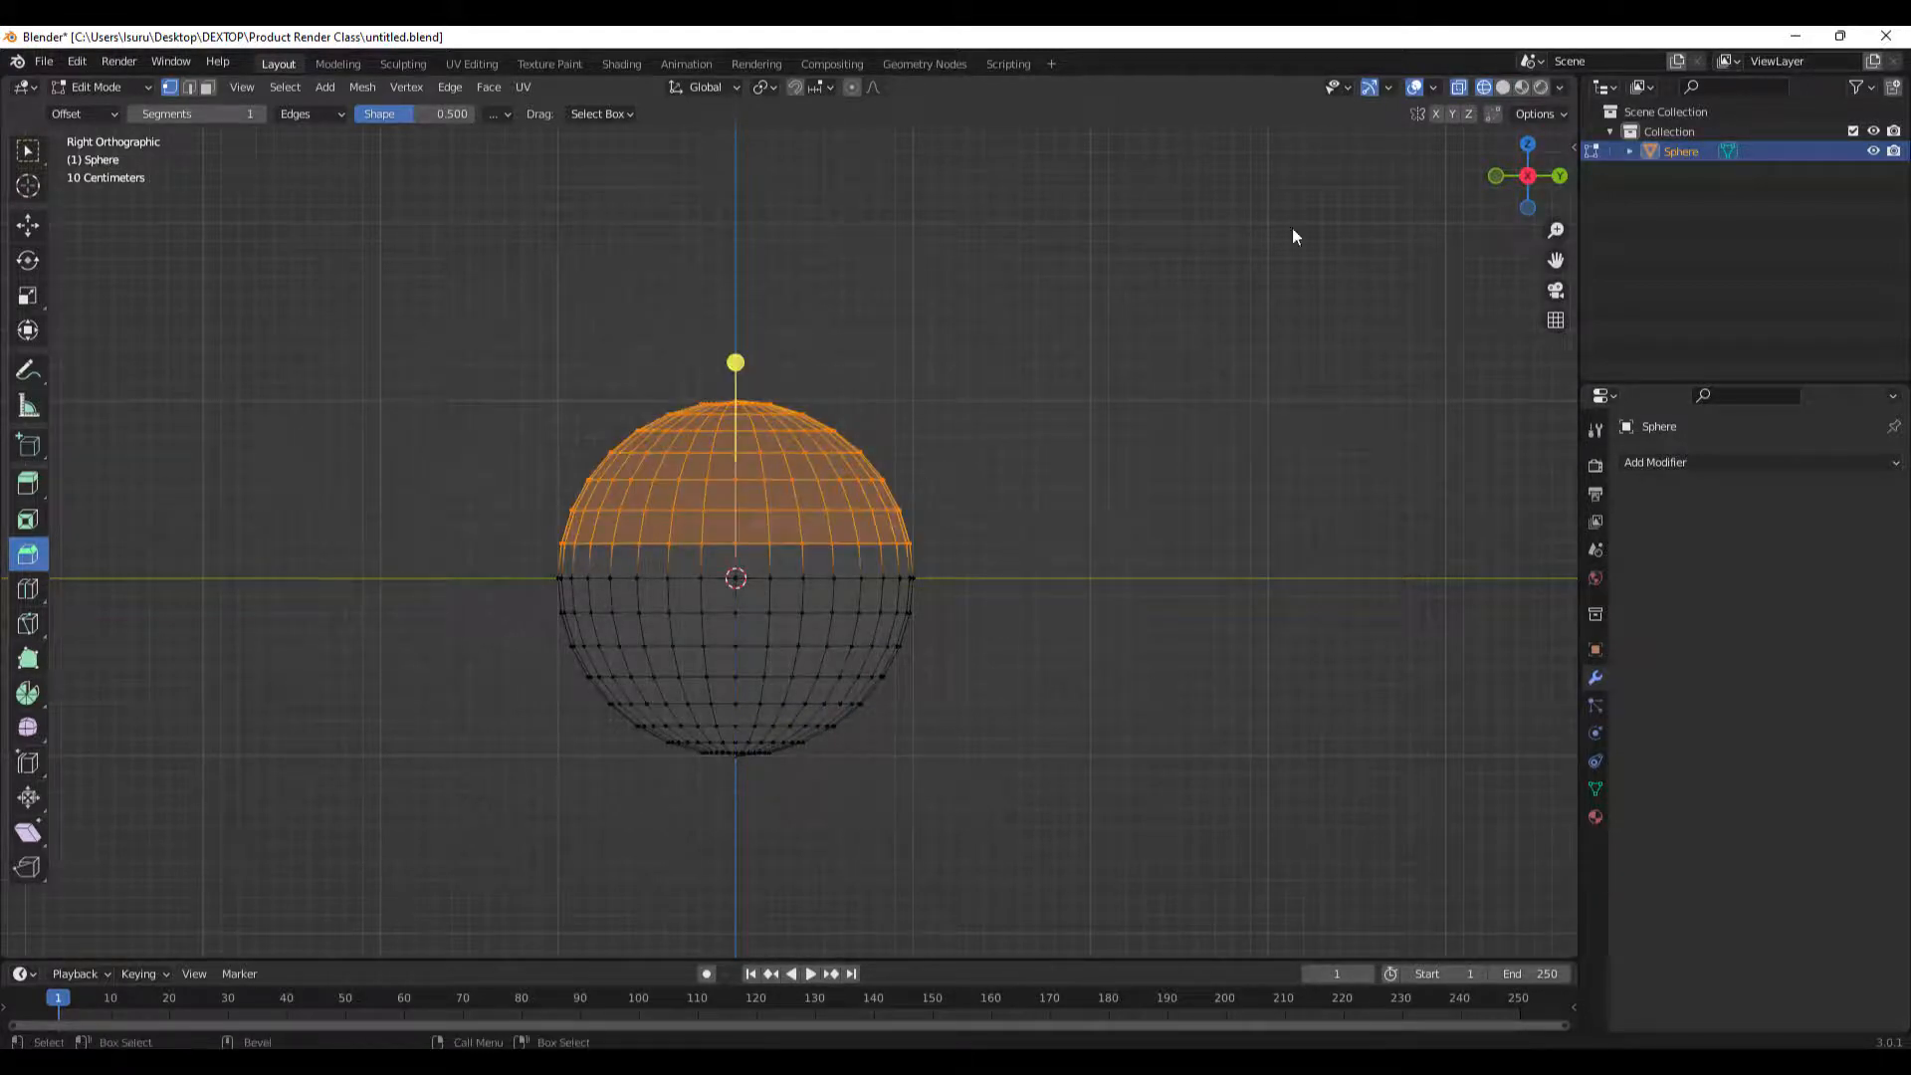
left_click(1498, 87)
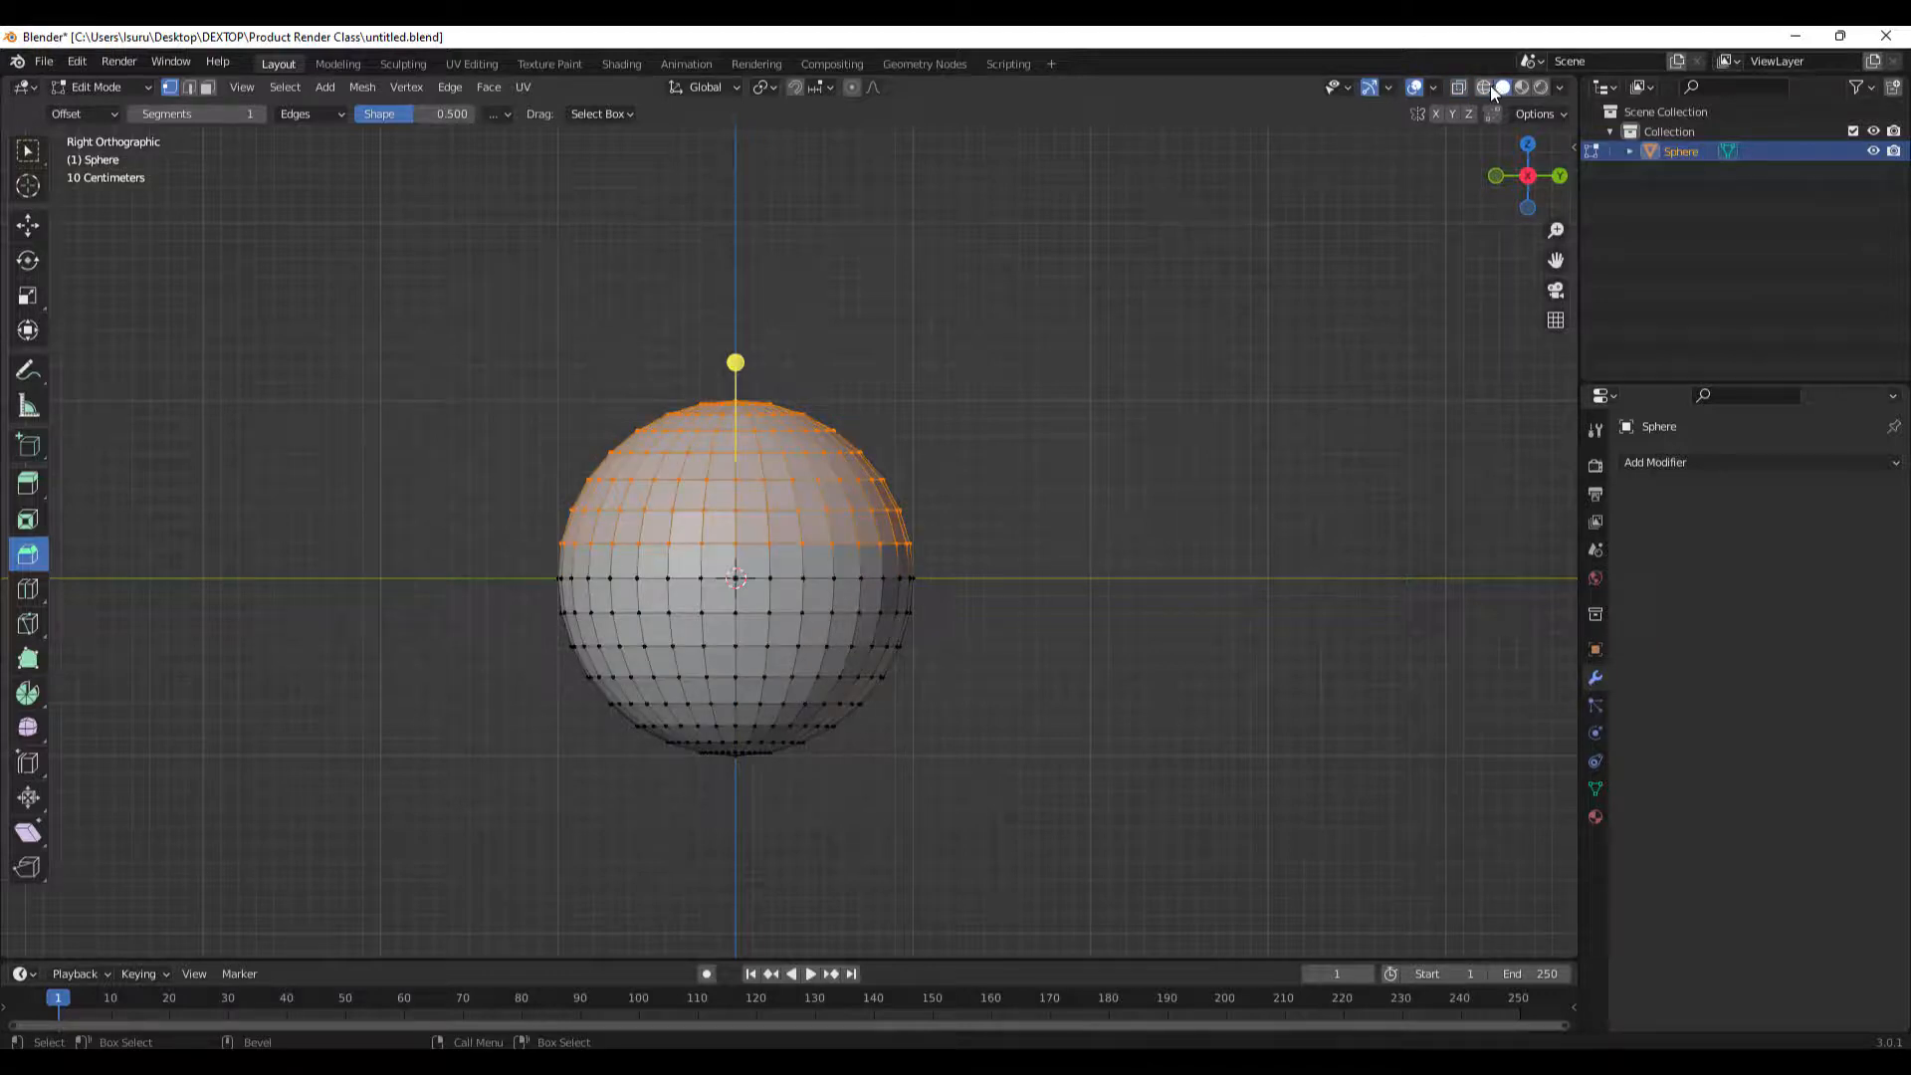
right_click(911, 488)
mouse_move(911, 470)
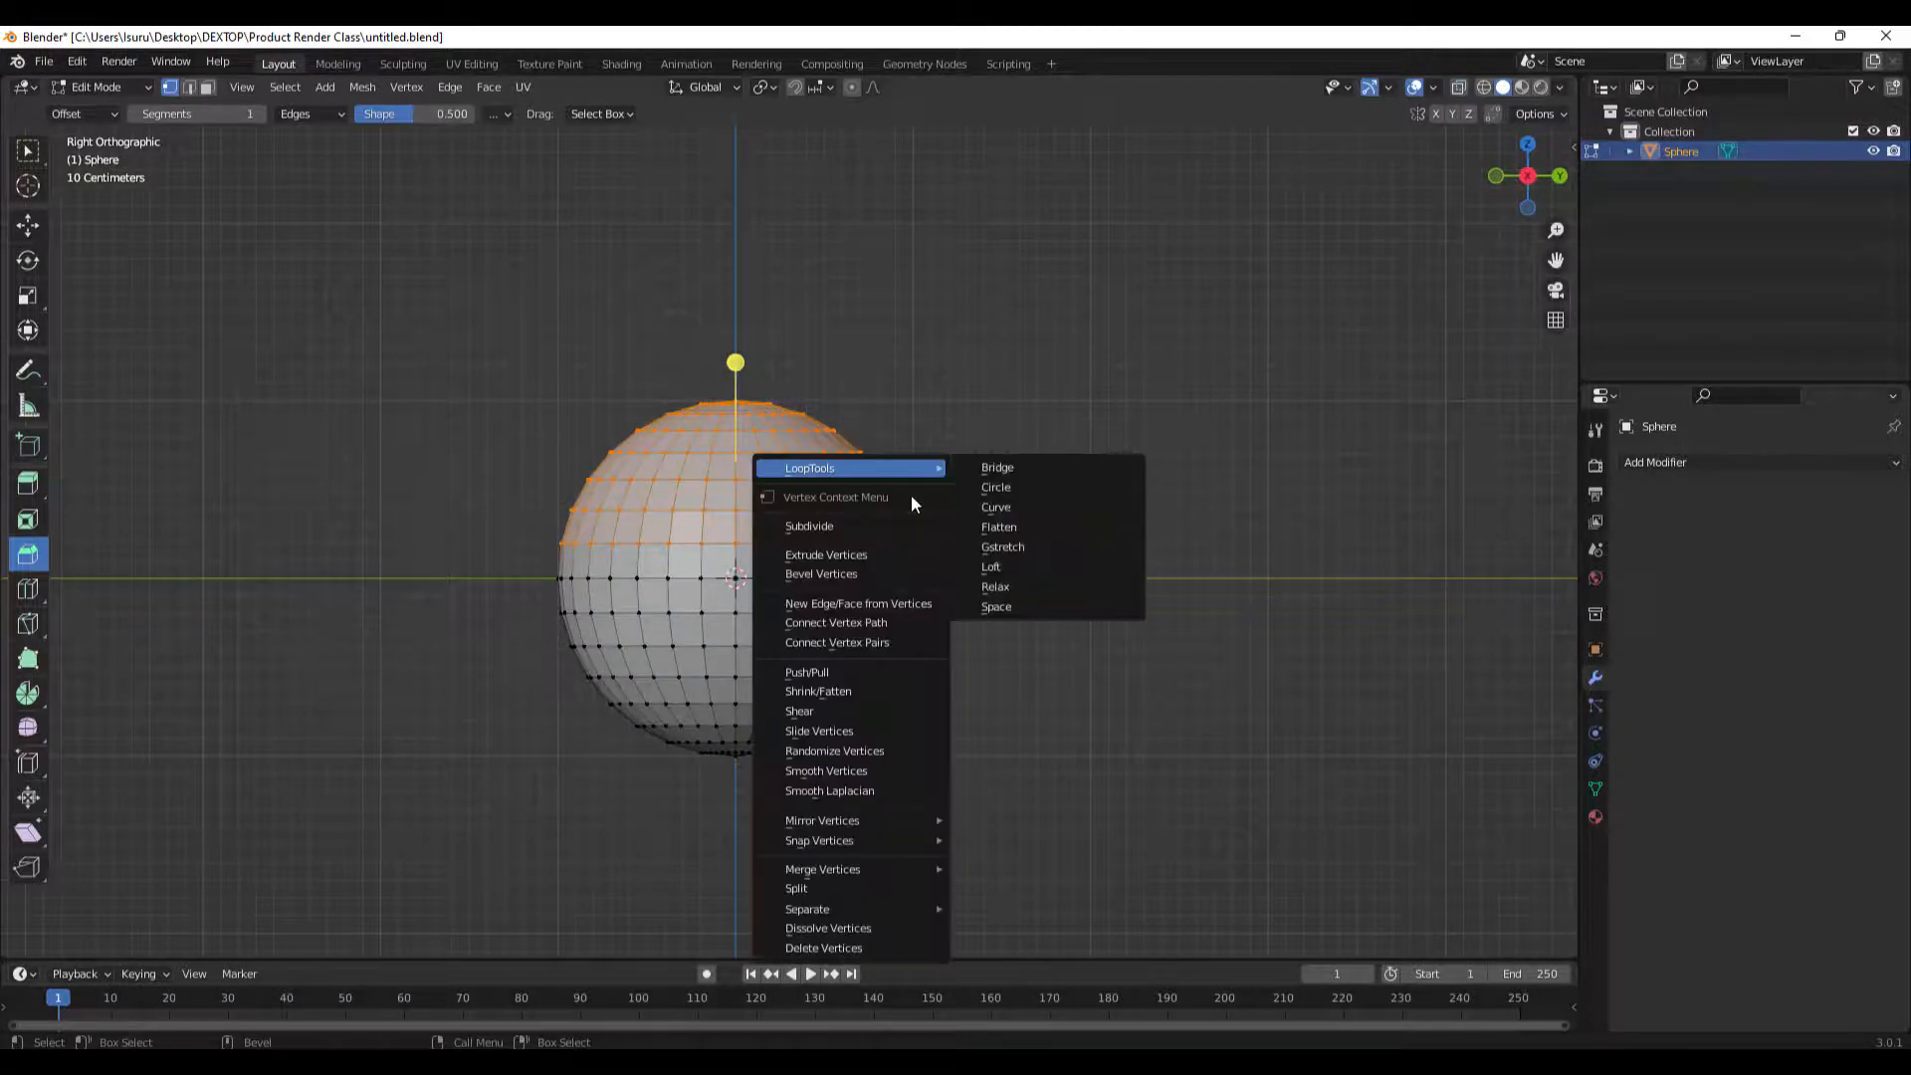
left_click(1033, 523)
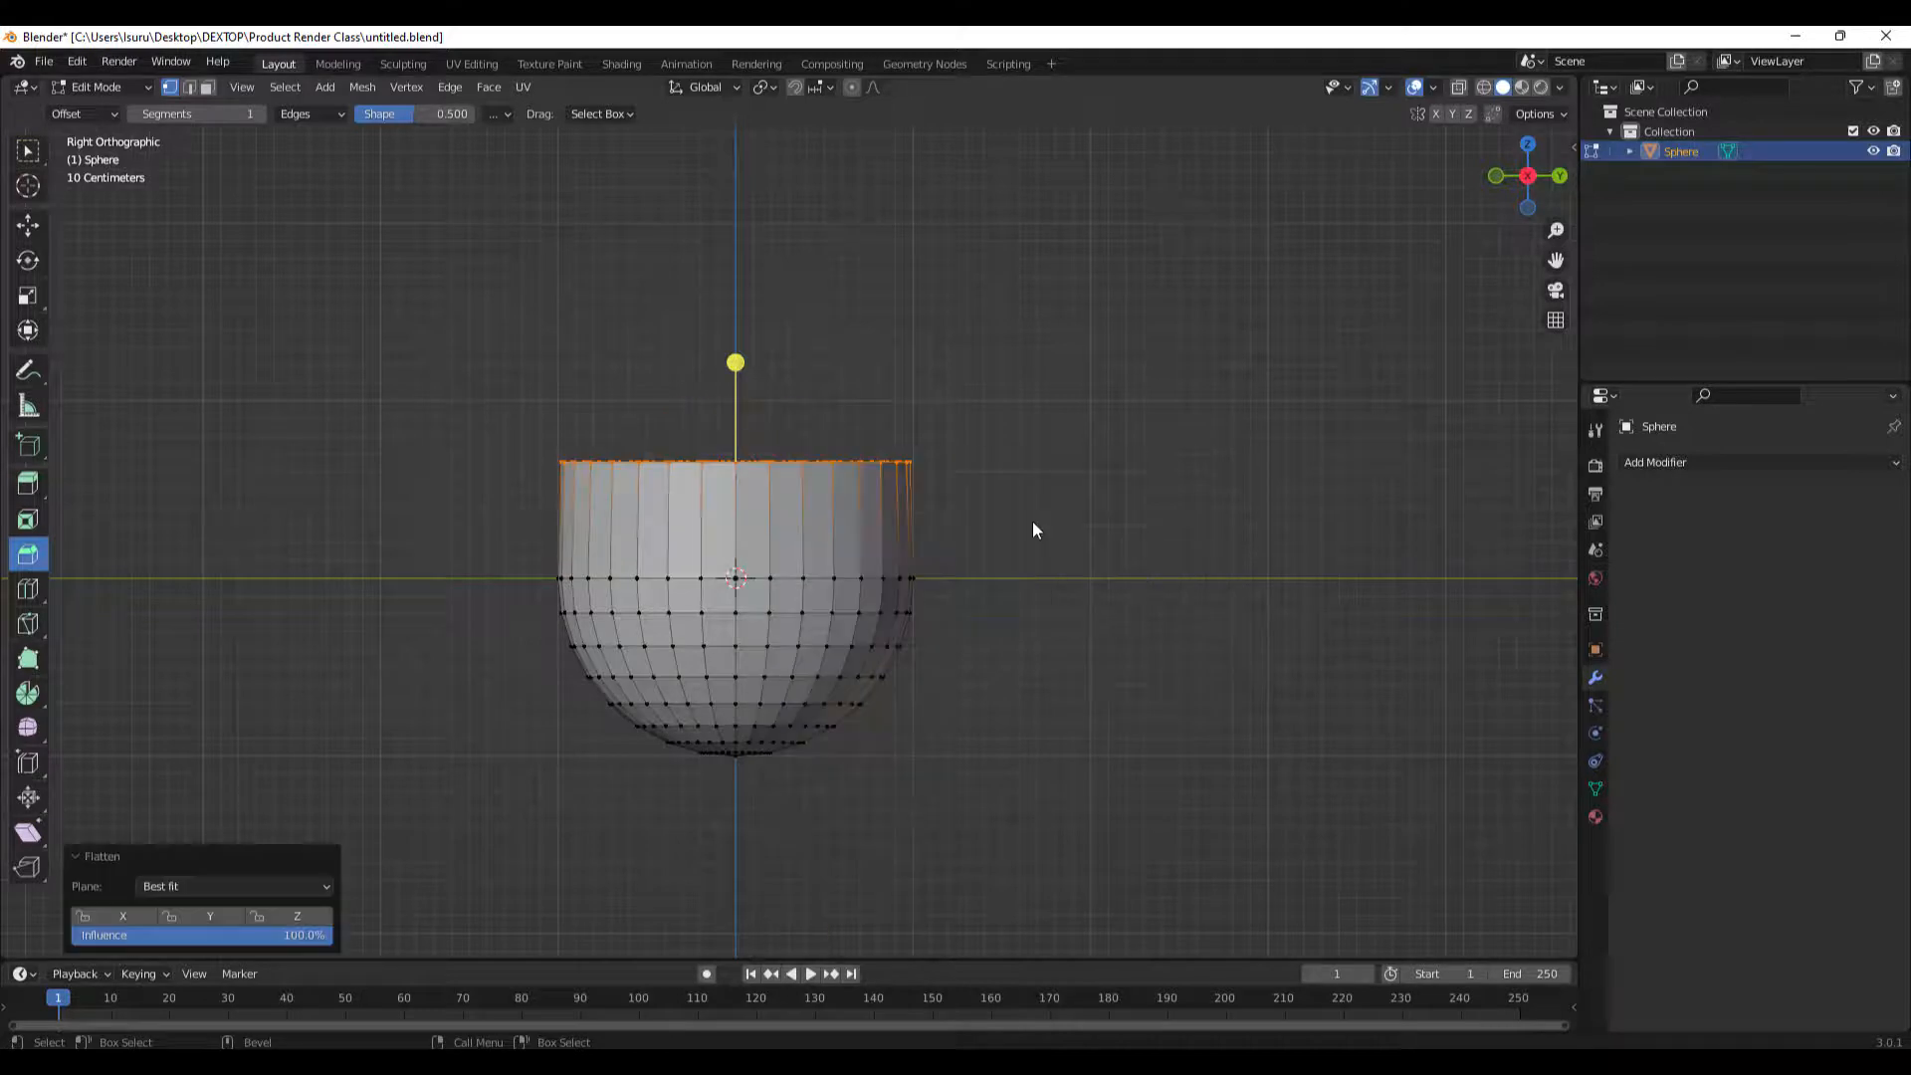
middle_click_drag(875, 371, 1019, 437)
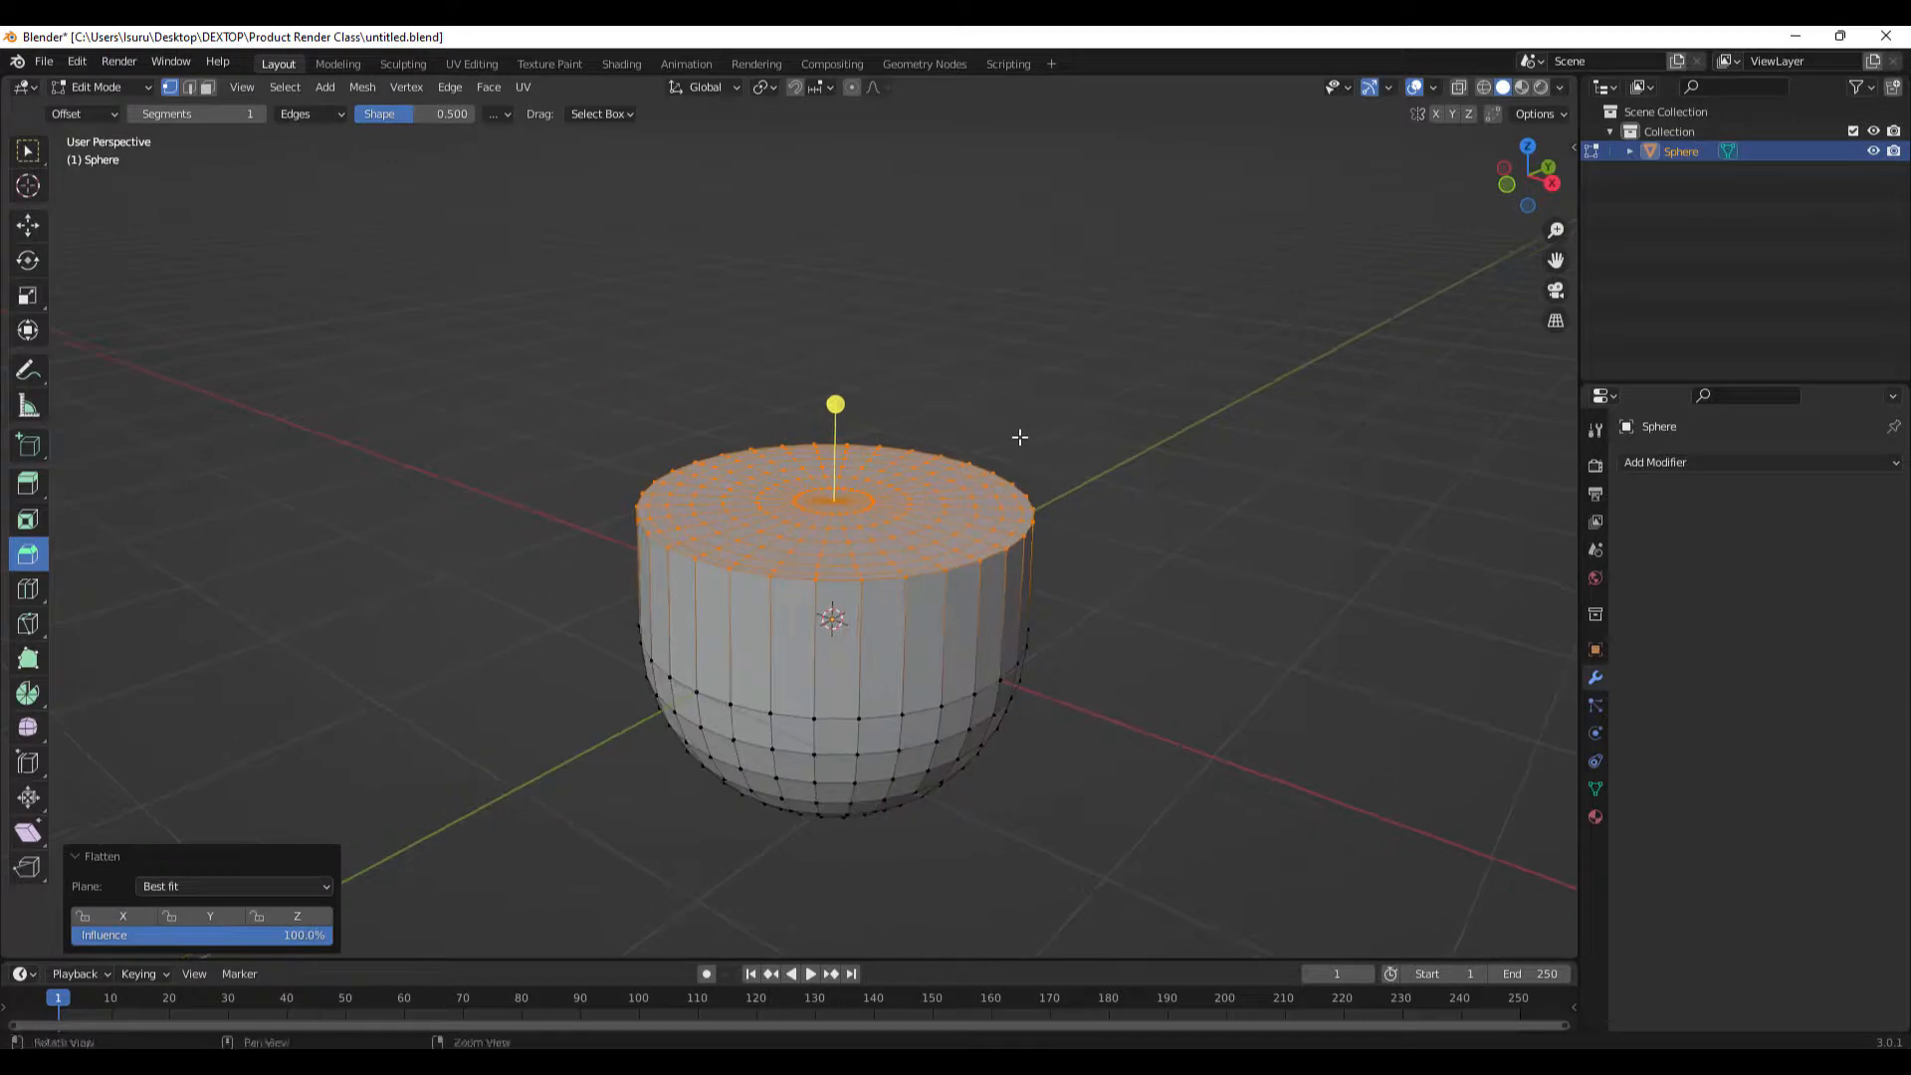
Try LoopTools Flatten on the vertices of the mesh's negative Y side, and undo it.
left_click(1551, 184)
left_click_drag(239, 326, 642, 819)
left_click_drag(463, 397, 664, 845)
right_click(623, 531)
mouse_move(623, 531)
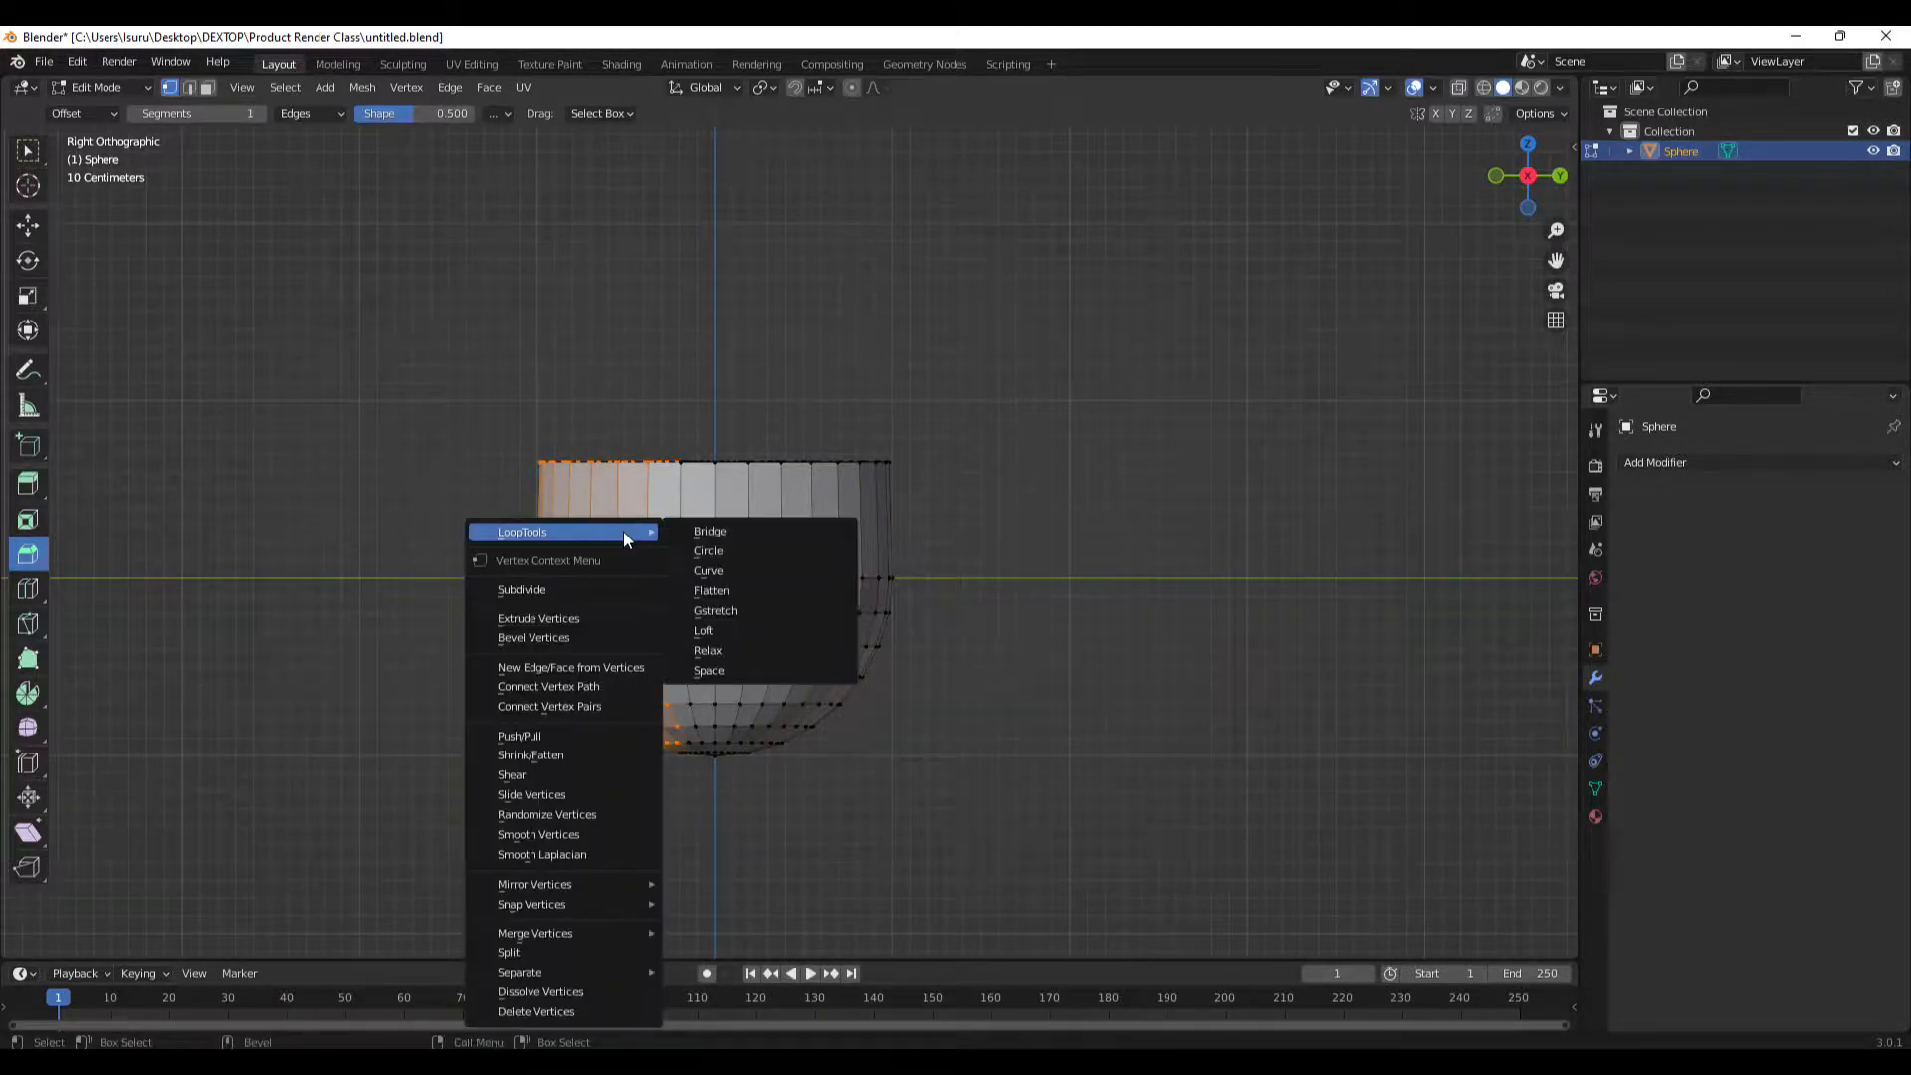
left_click(731, 587)
middle_click_drag(427, 584, 821, 610)
scroll(775, 595, "down", 2)
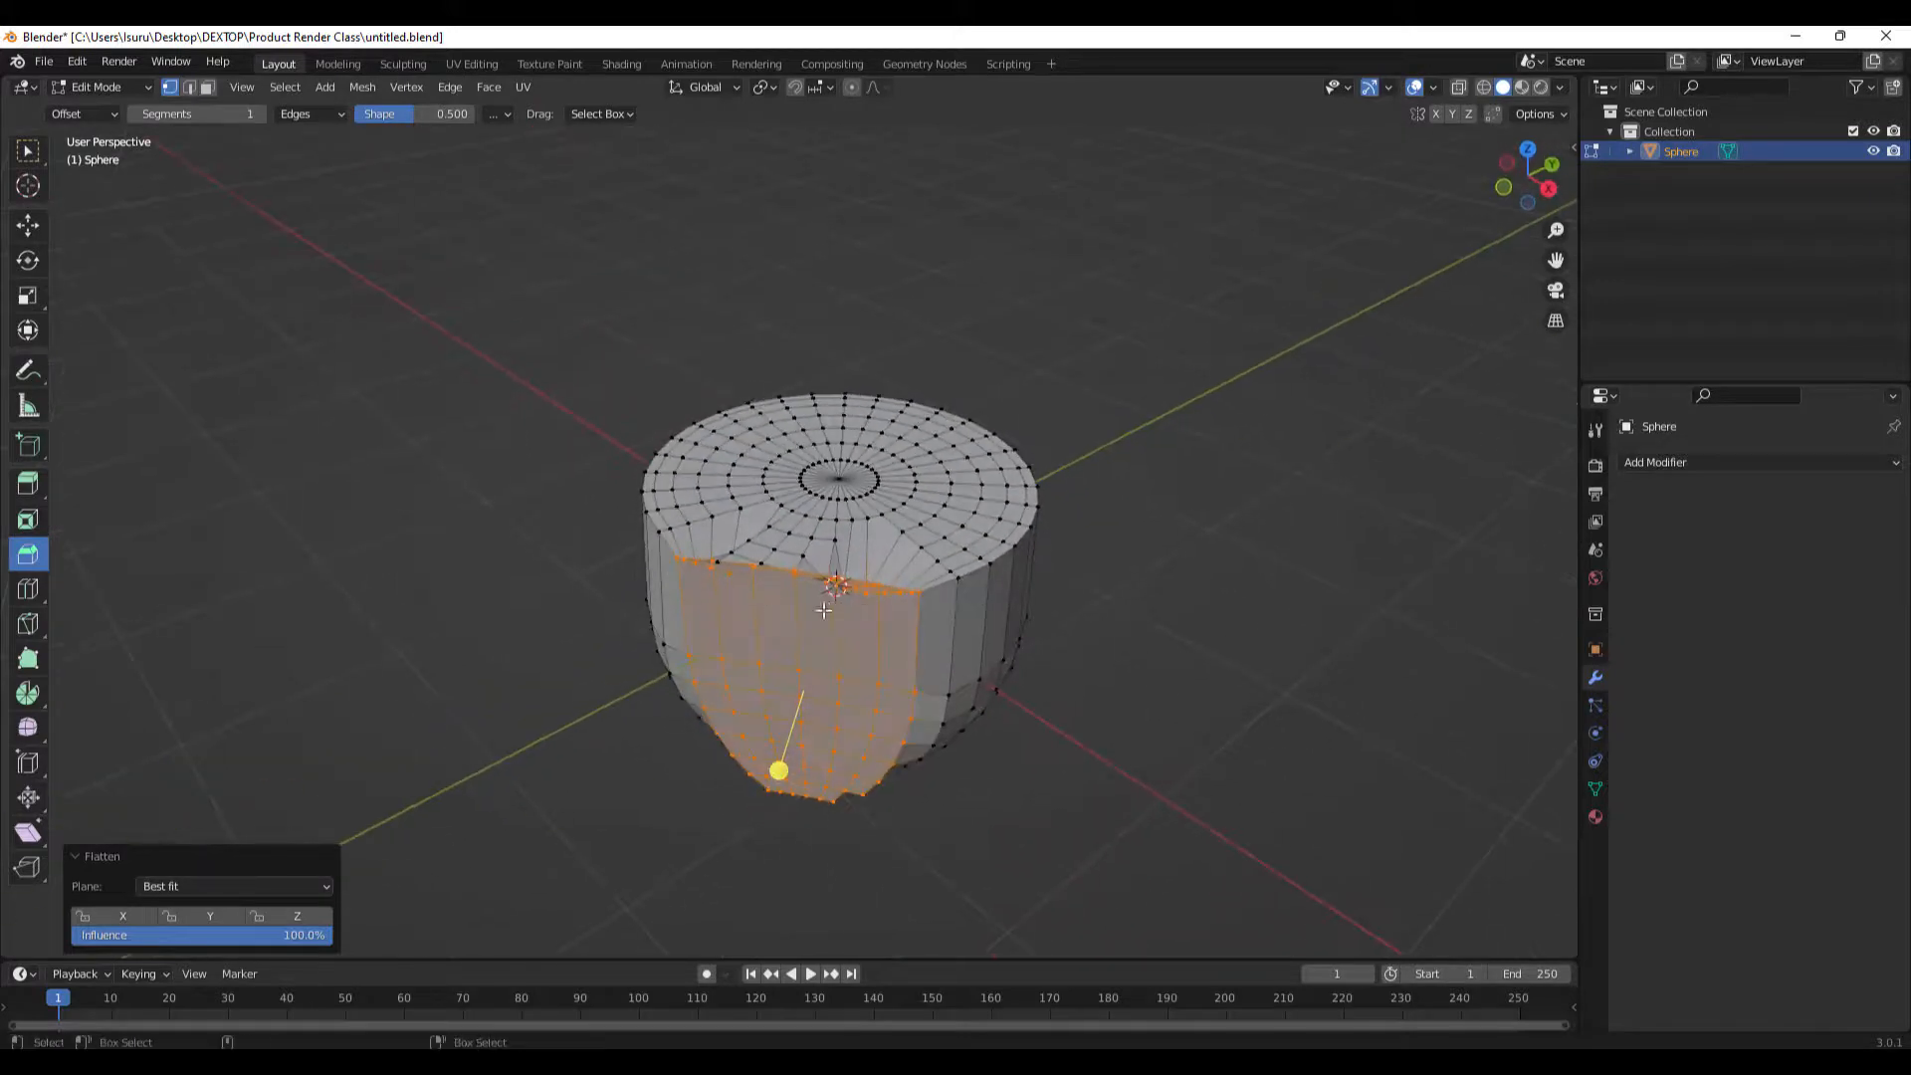
key("ctrl+z")
Turn on X-ray, select the rounded cap of vertices at the mesh's underside and flatten it with LoopTools Flatten.
middle_click_drag(941, 670, 737, 748)
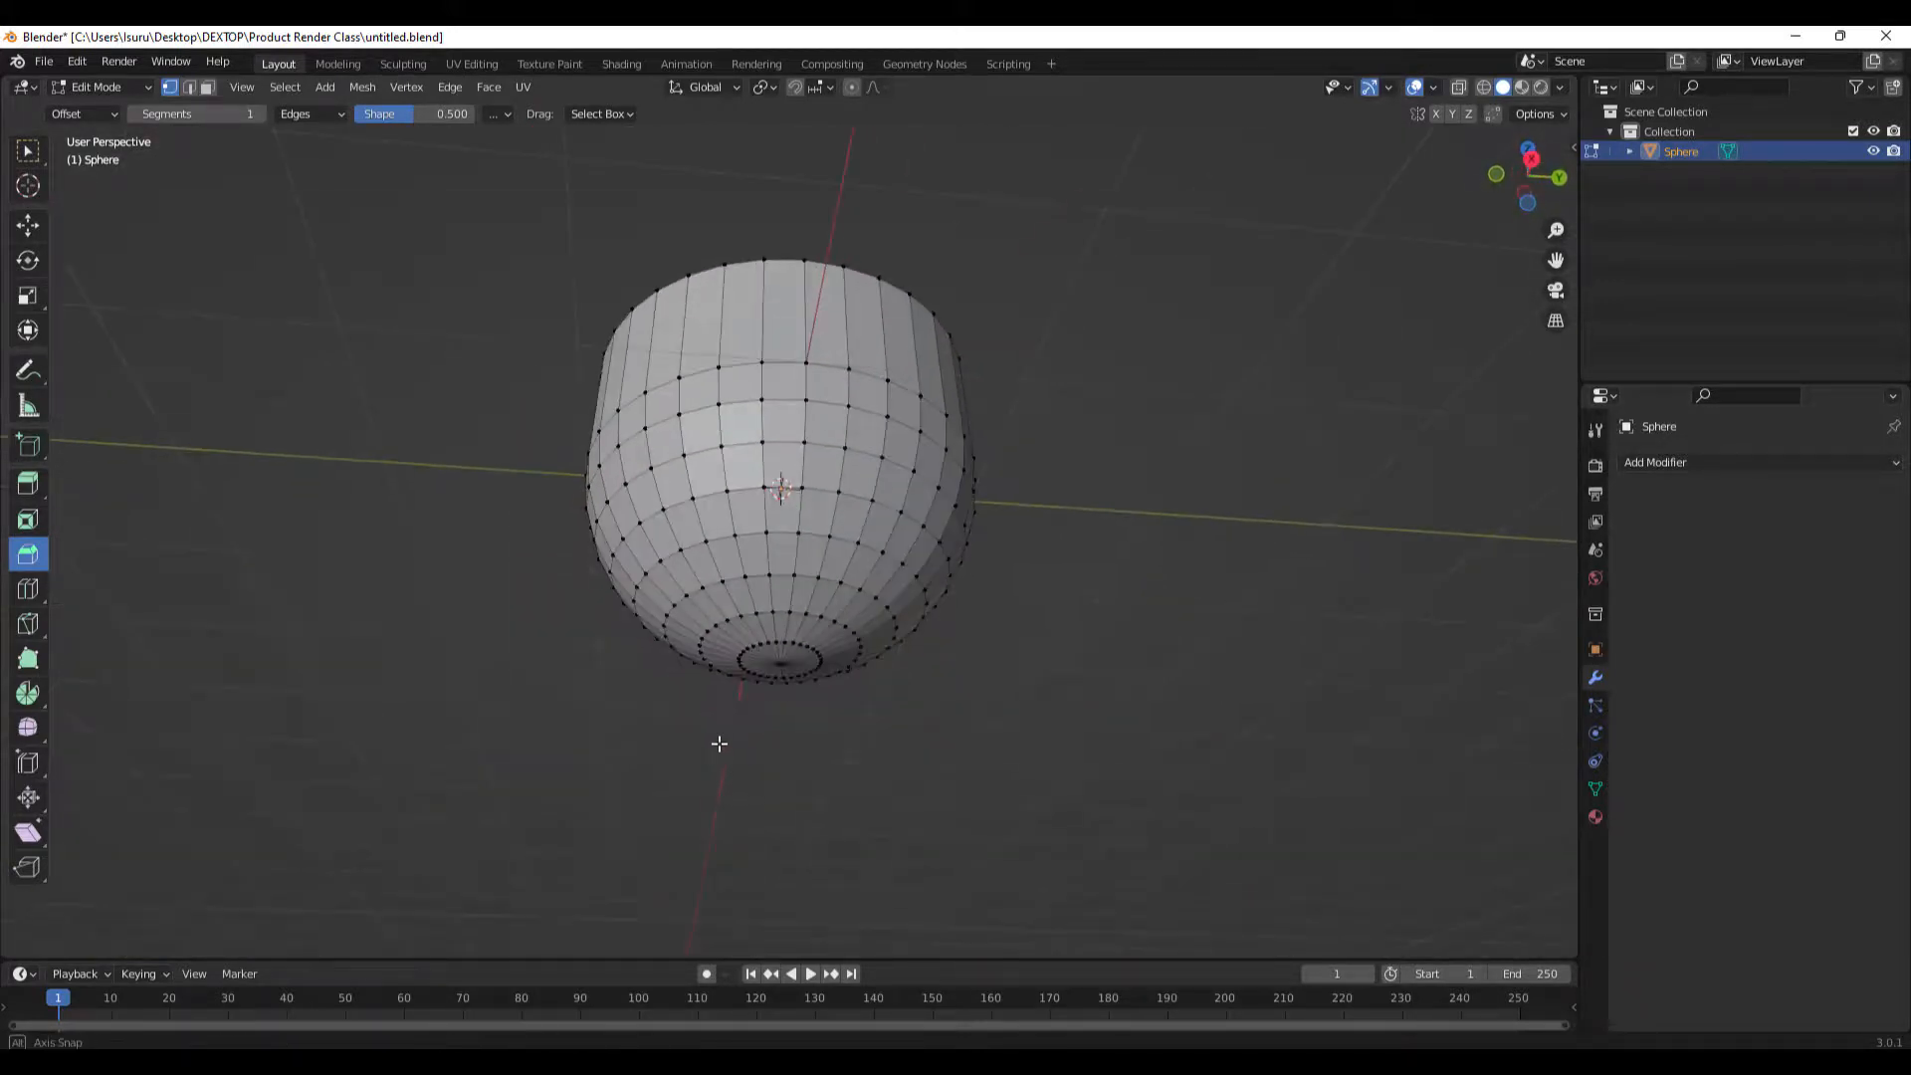
left_click(1531, 159)
left_click_drag(469, 799, 1035, 598)
right_click(836, 619)
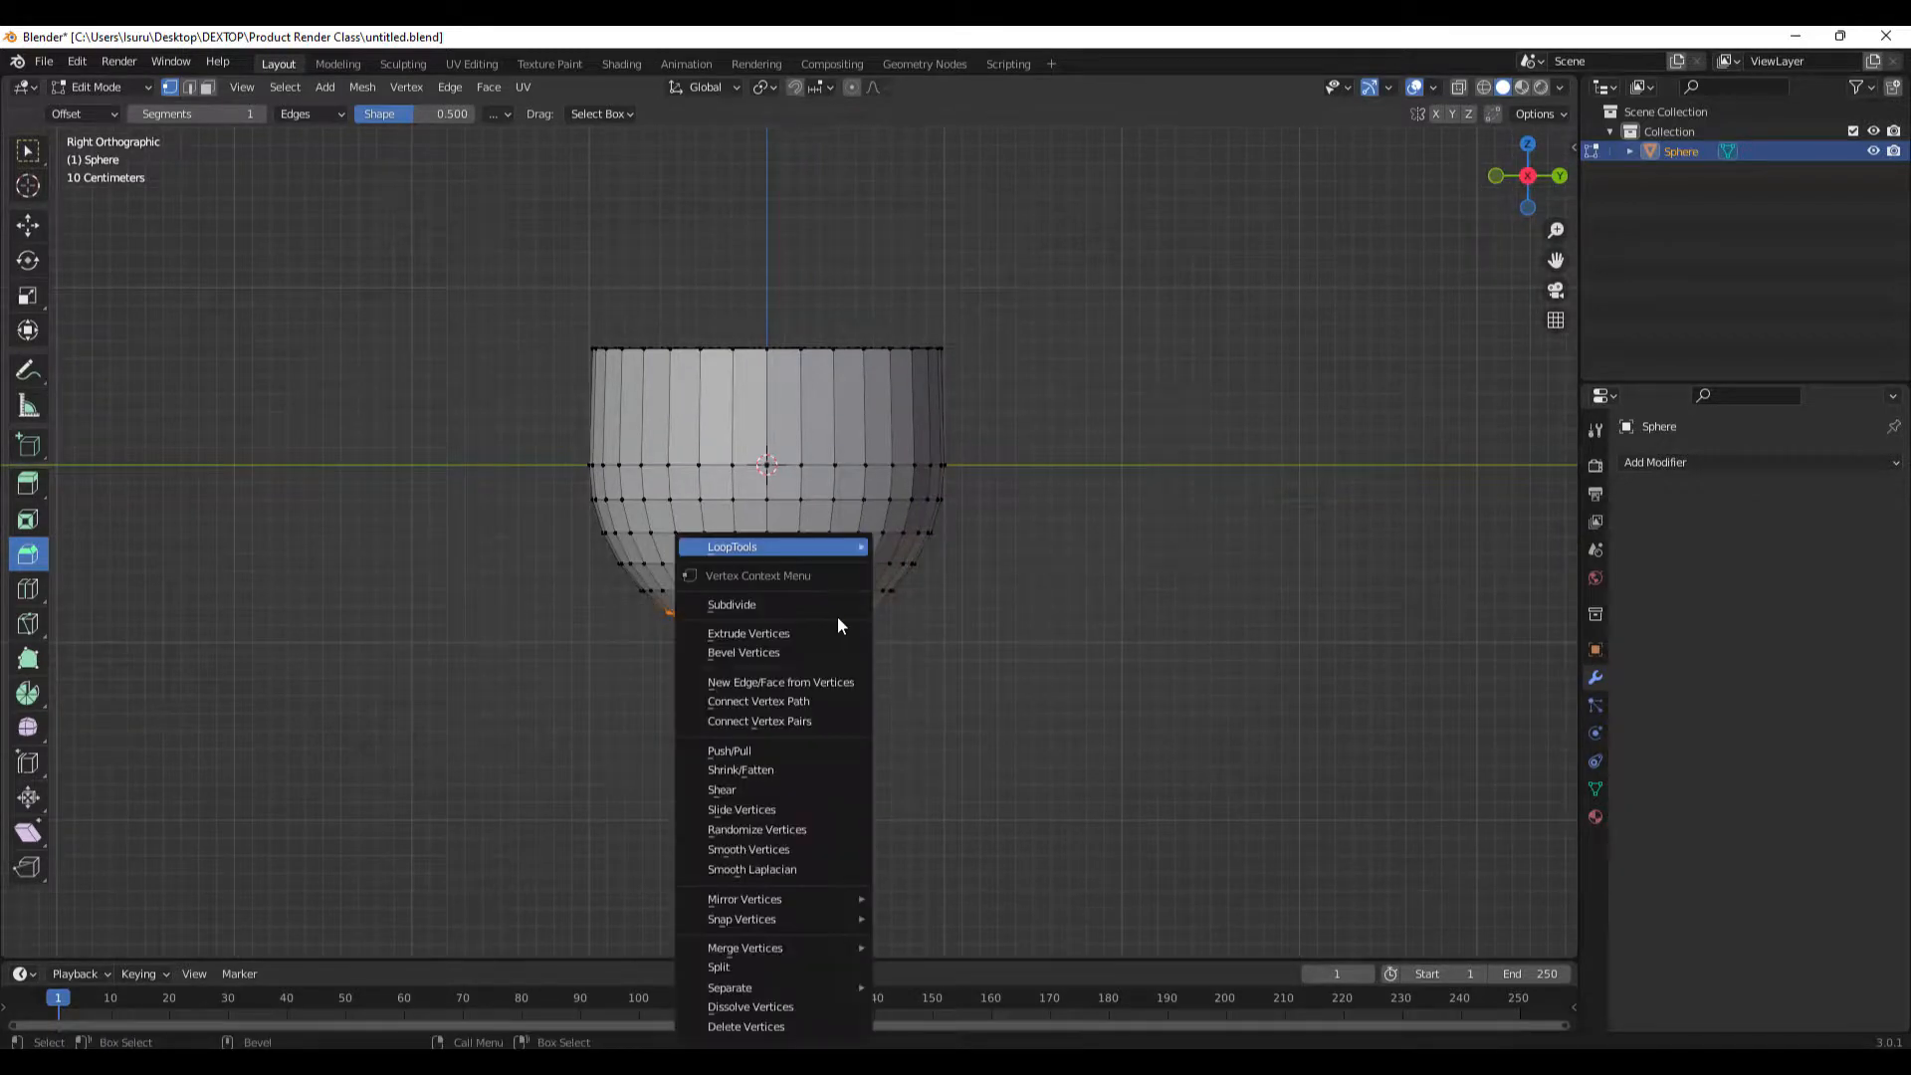
left_click(1462, 89)
left_click_drag(499, 773, 1085, 596)
right_click(687, 609)
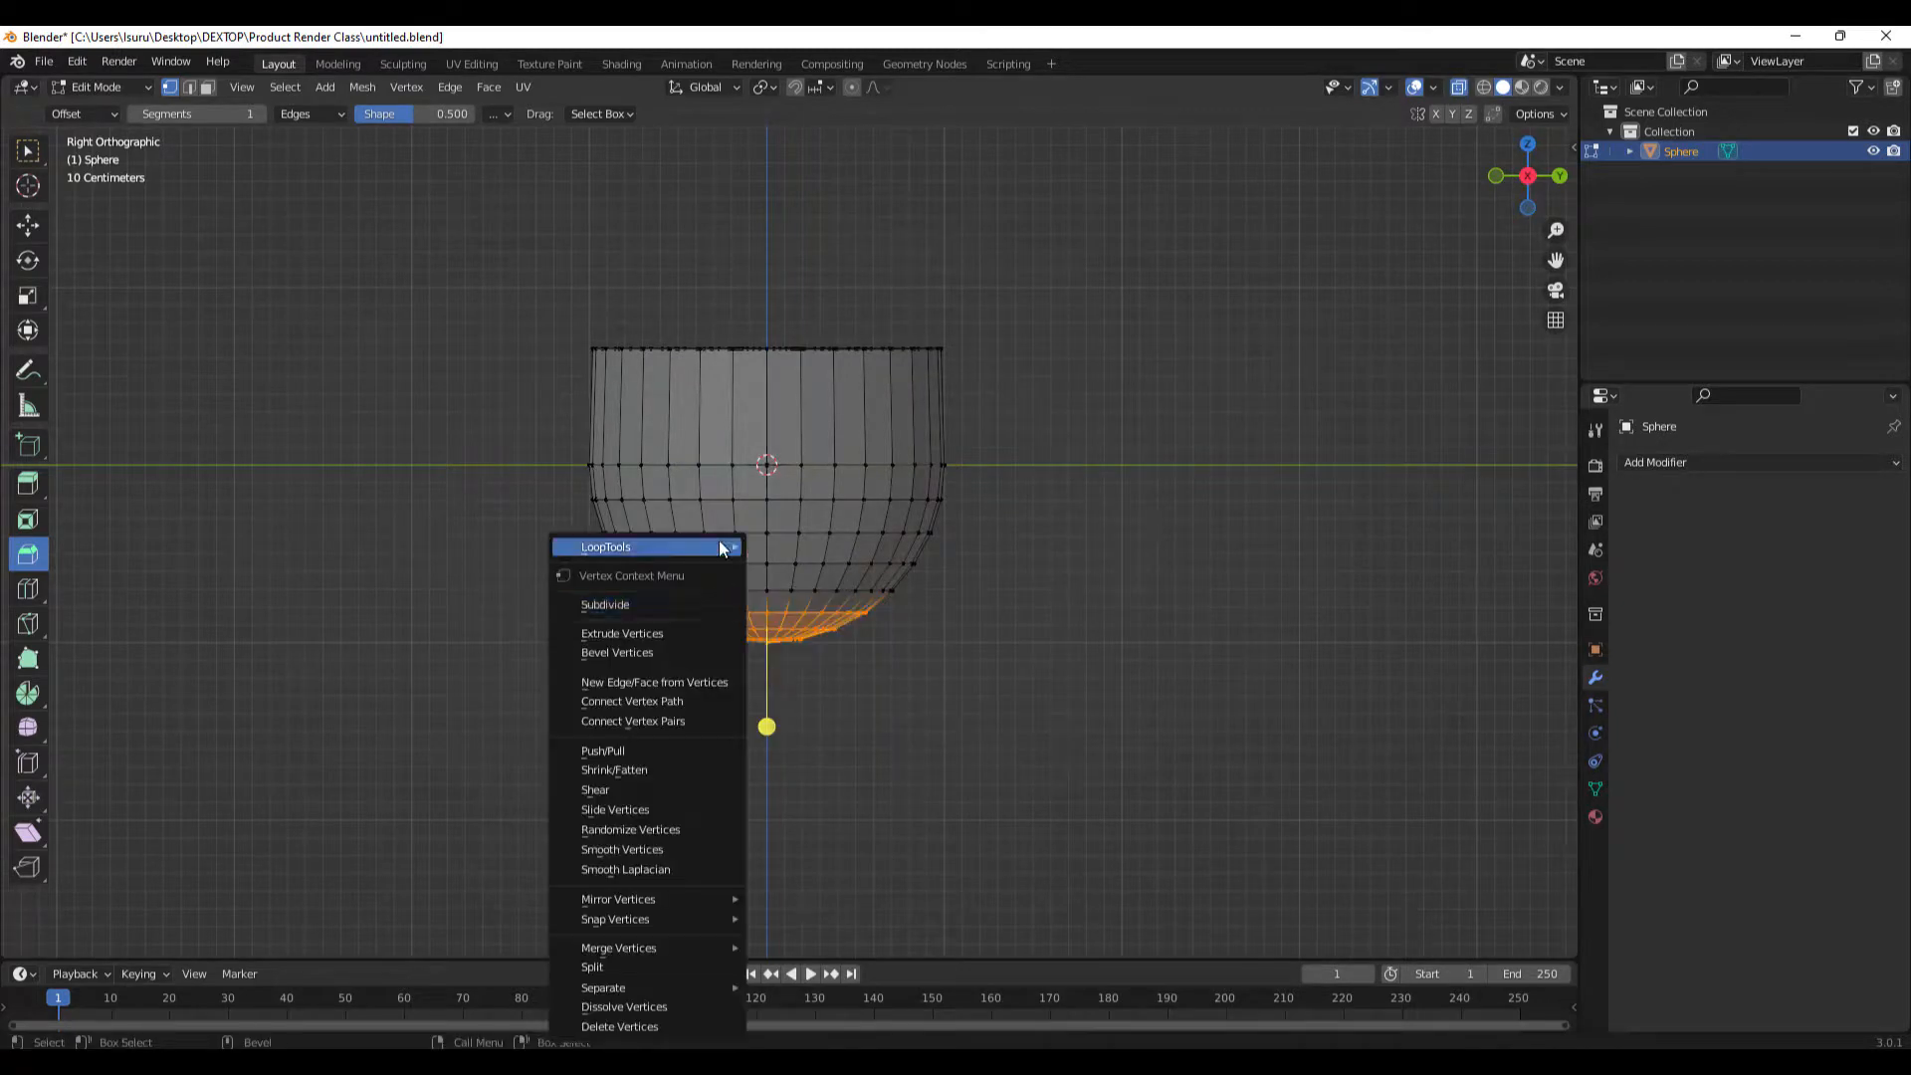
mouse_move(718, 547)
left_click(844, 605)
Select the entire mesh in edge selection mode.
left_click(1066, 666)
middle_click_drag(1066, 666, 563, 457)
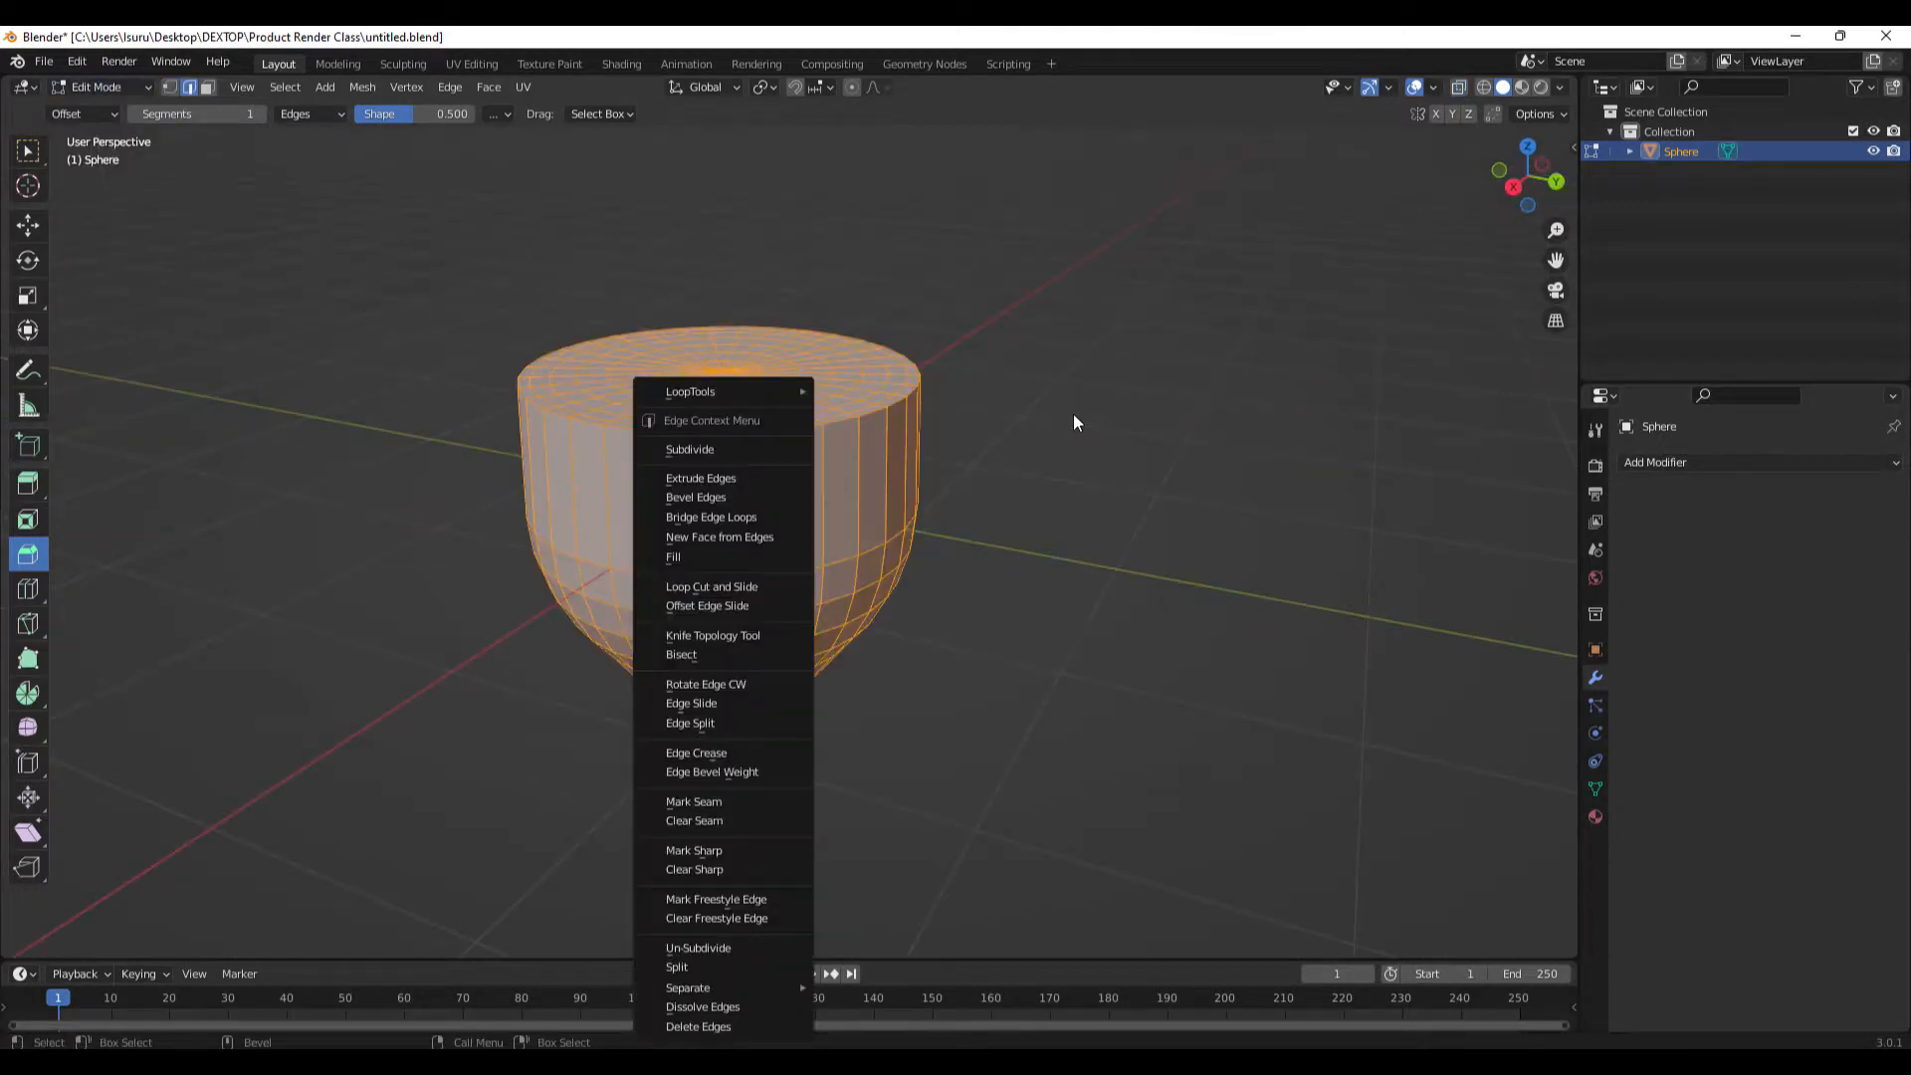
key("Escape")
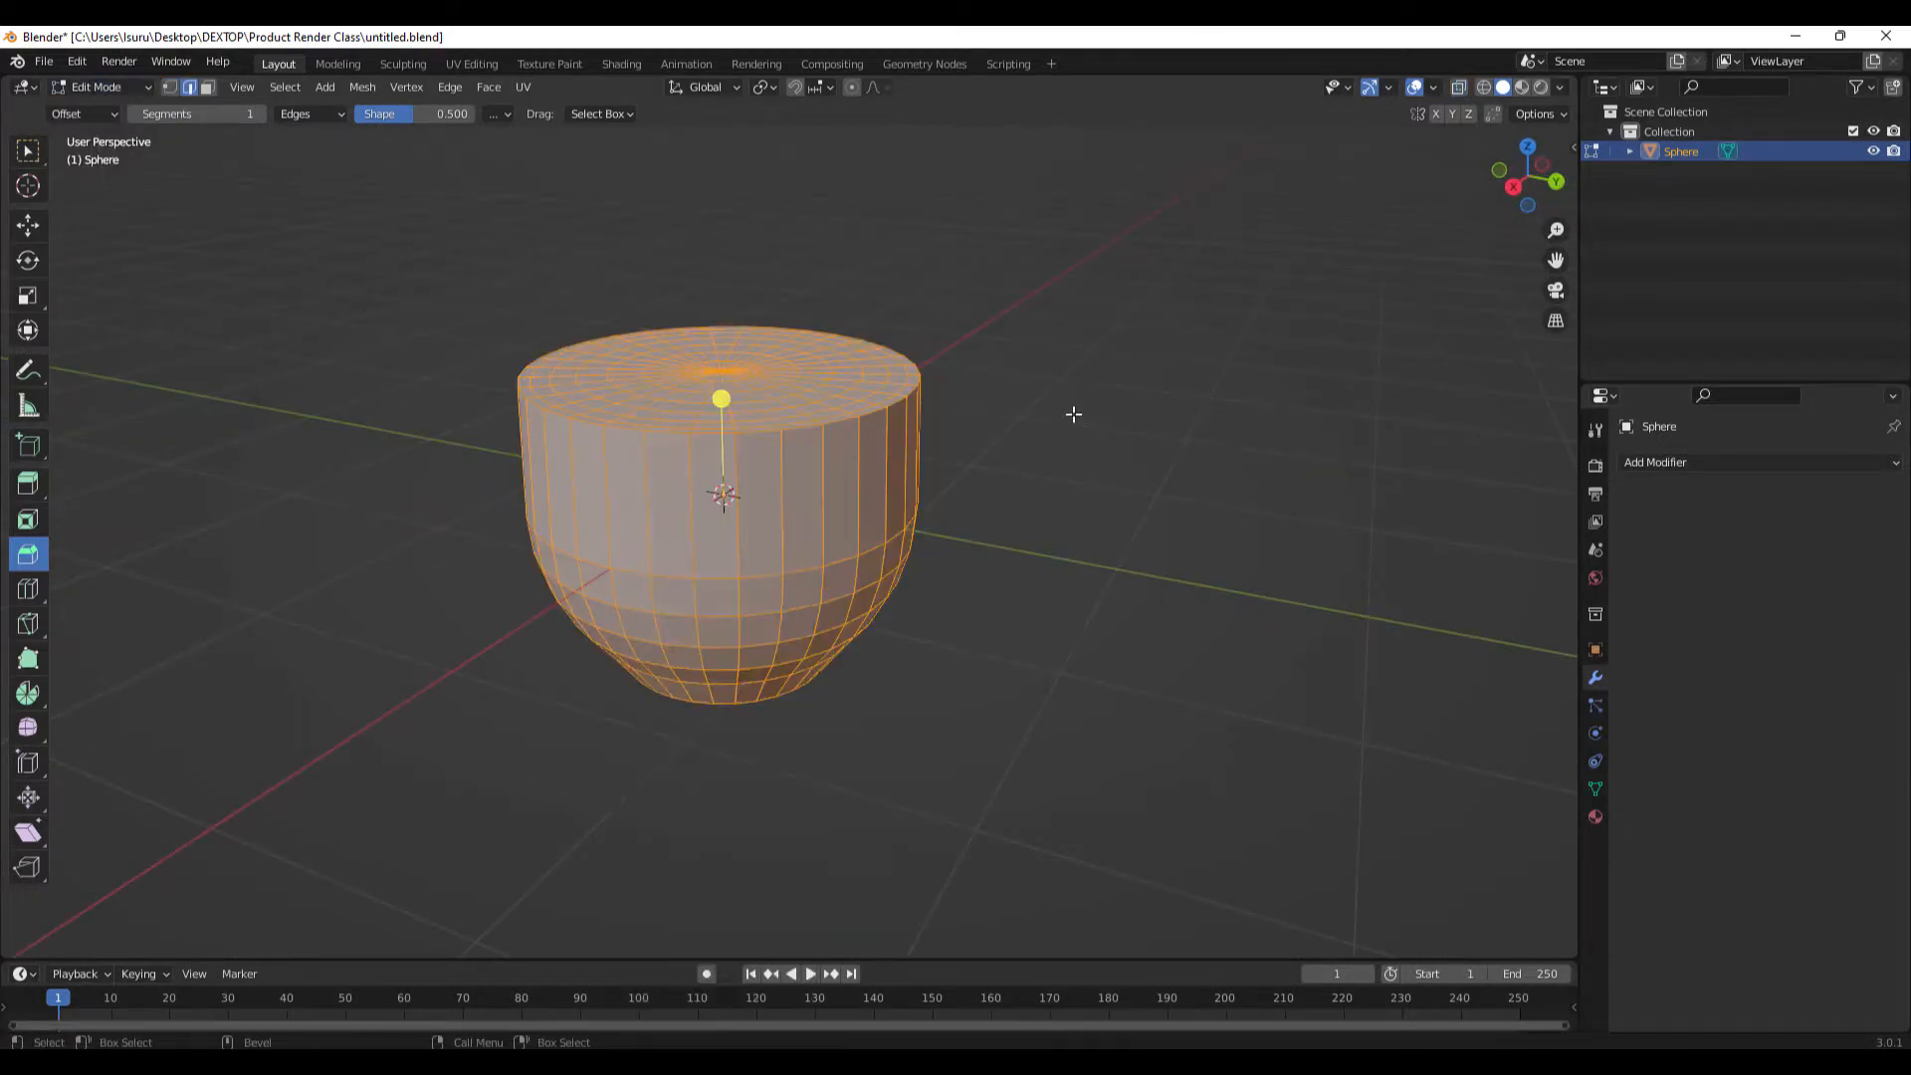